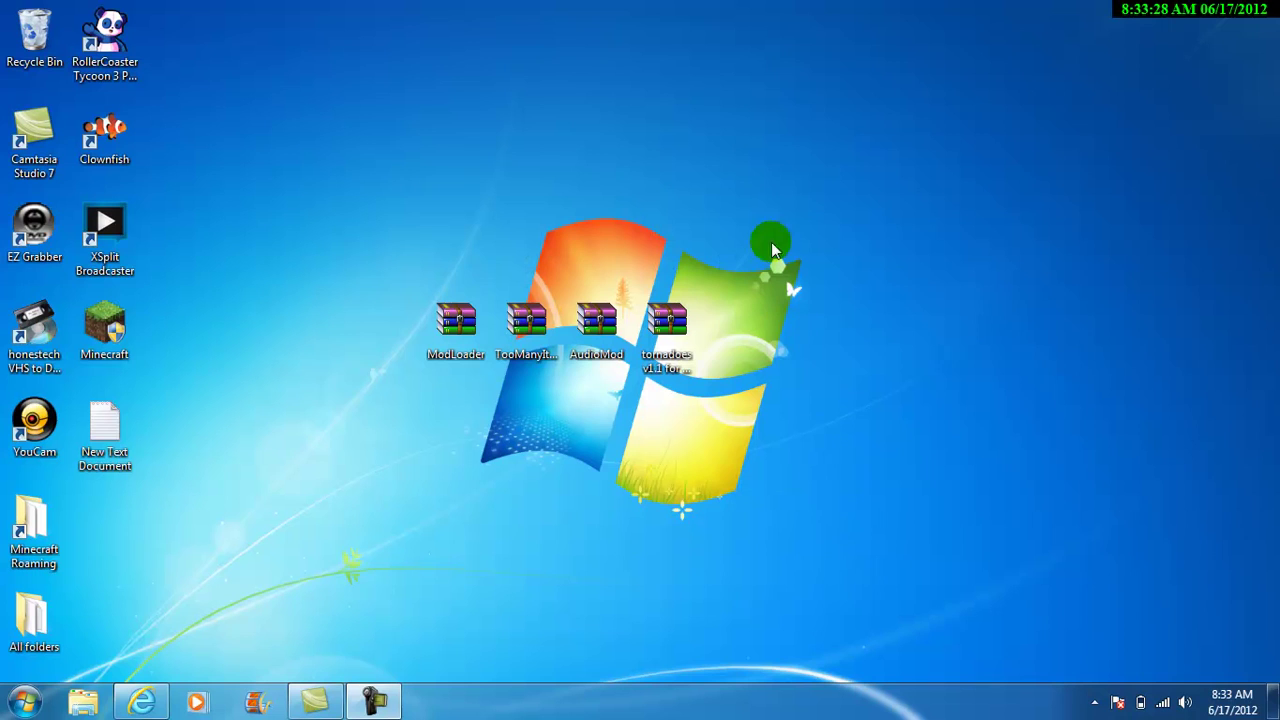
left_click_drag(767, 212, 361, 525)
left_click(433, 515)
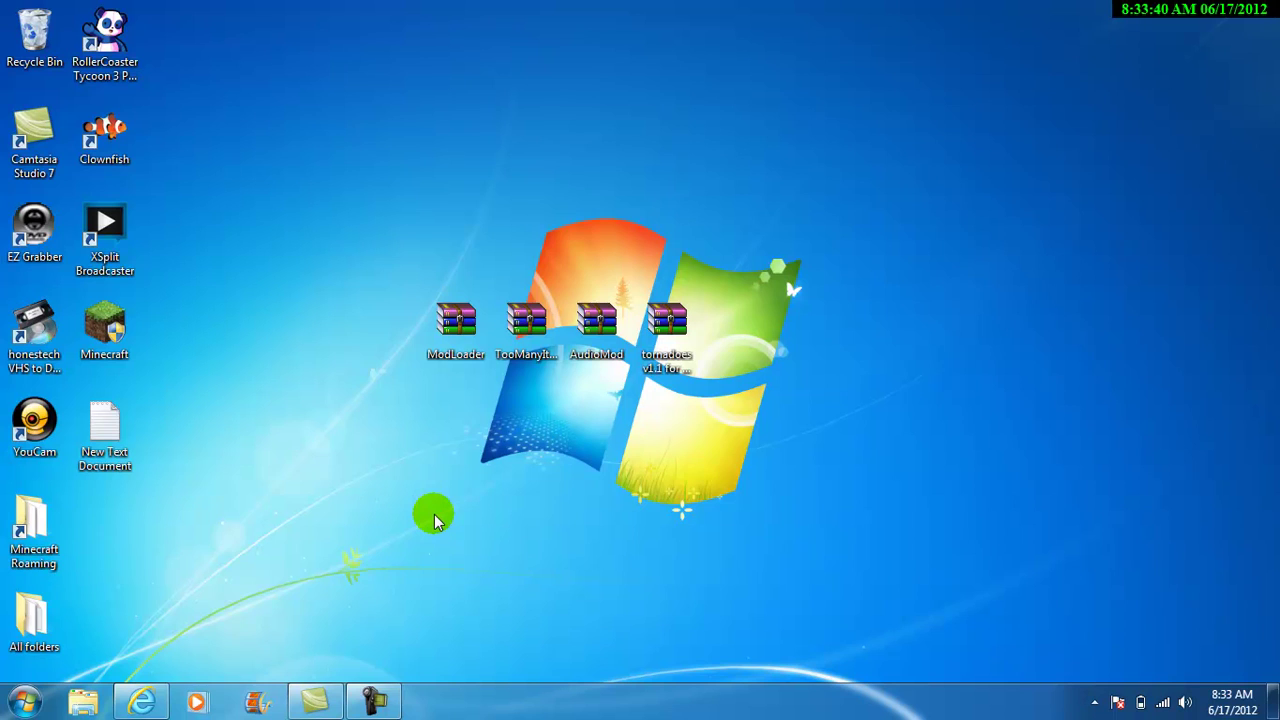
left_click_drag(713, 213, 451, 386)
left_click(895, 363)
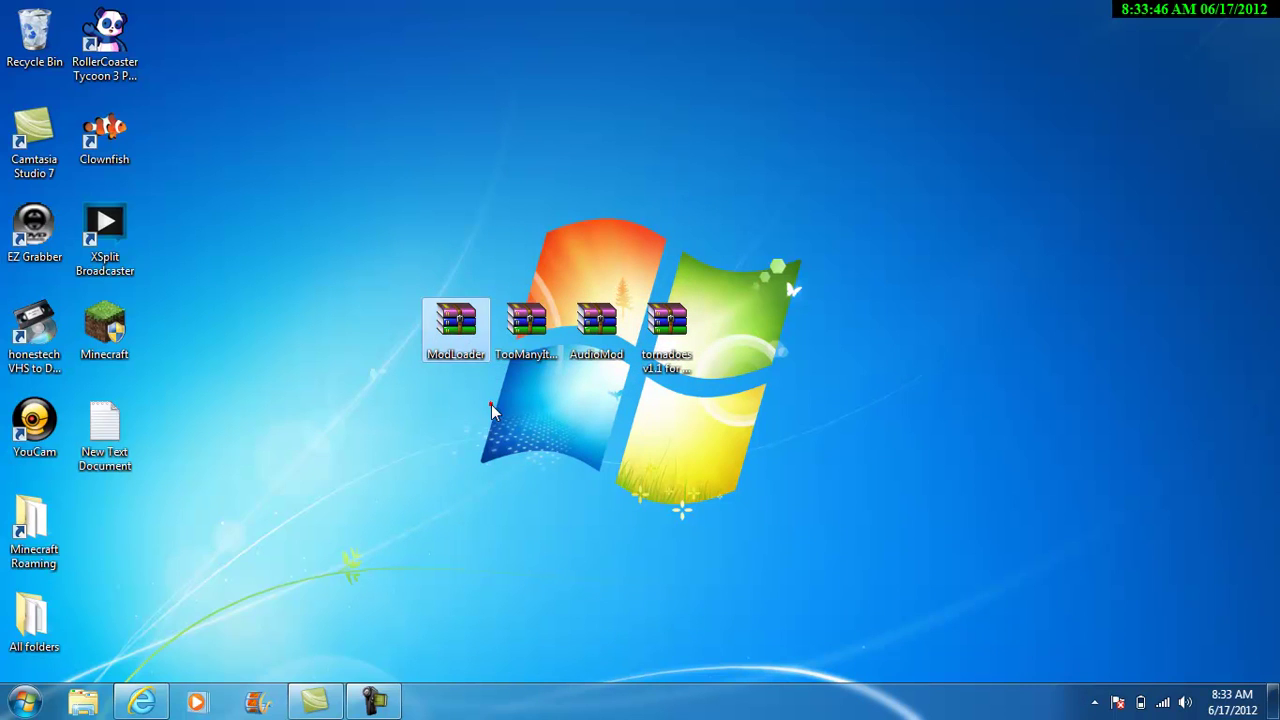
left_click(452, 335)
left_click(525, 330)
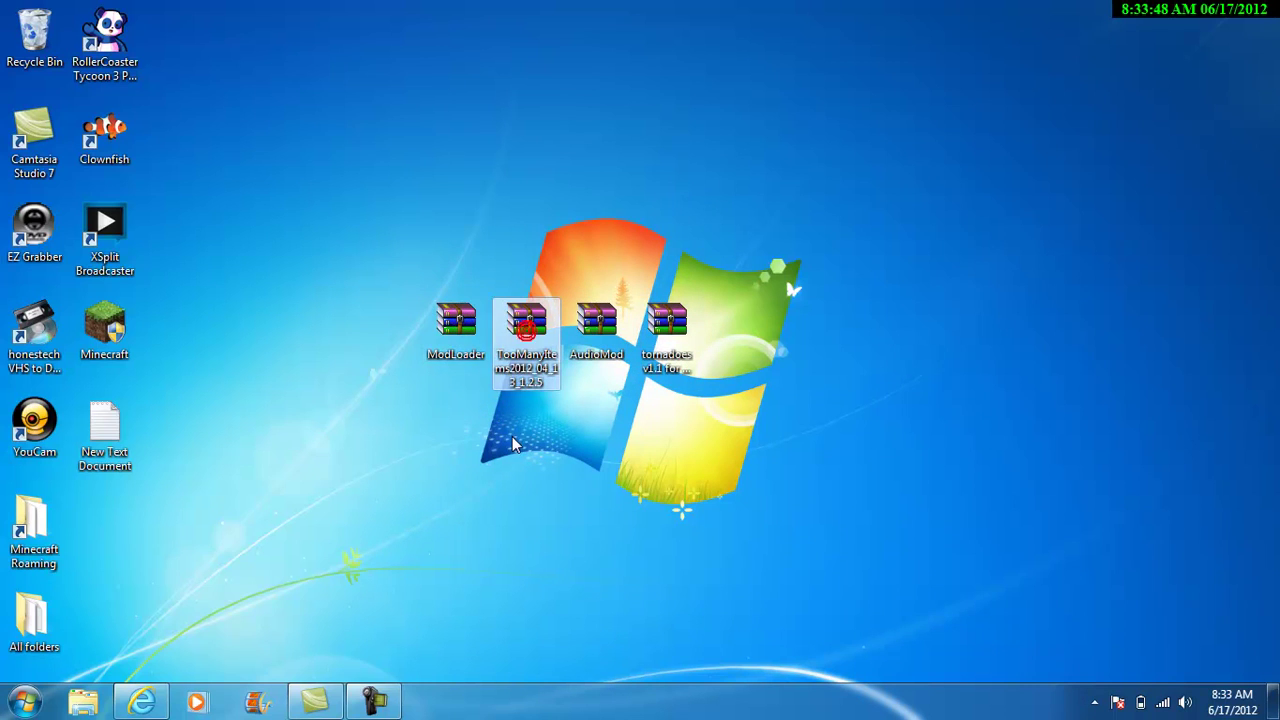
Step: Arrange the ModLoader, AudioMod and TooManyItems archives in a vertical column on the desktop, in that order
left_click(457, 343)
left_click_drag(457, 343, 457, 246)
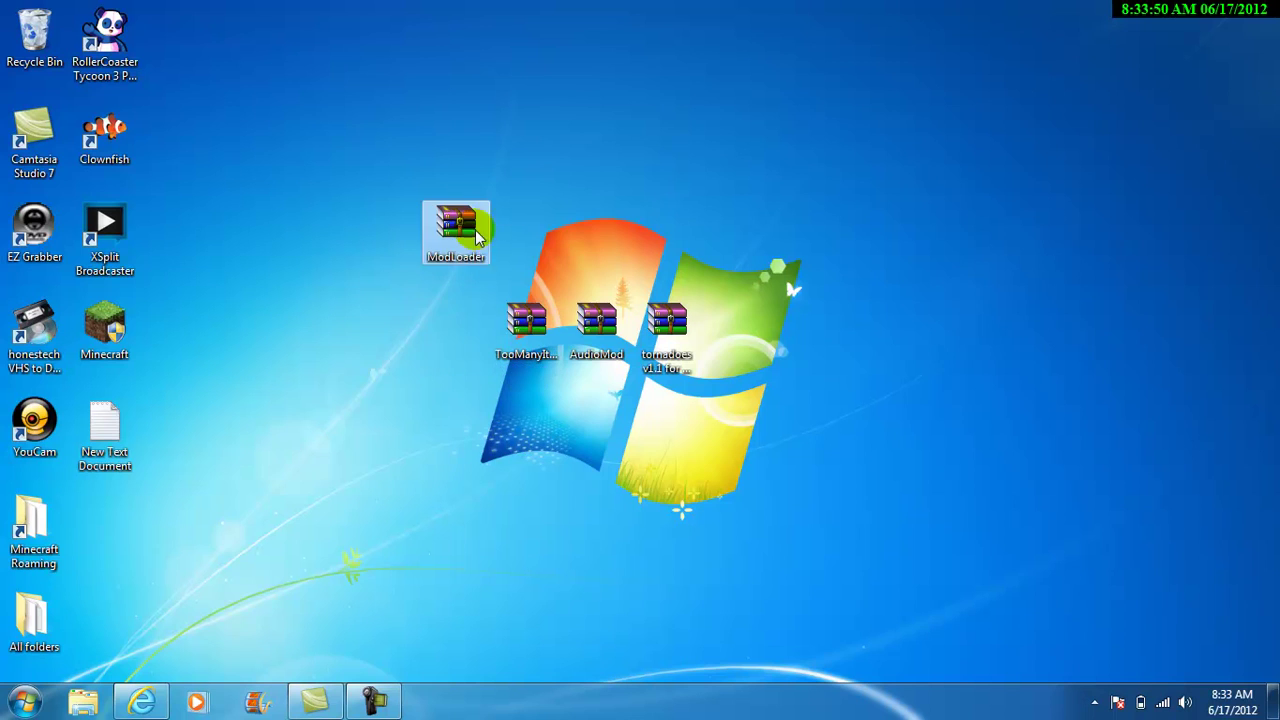
left_click(525, 318)
left_click_drag(525, 318, 806, 228)
left_click_drag(600, 322, 503, 316)
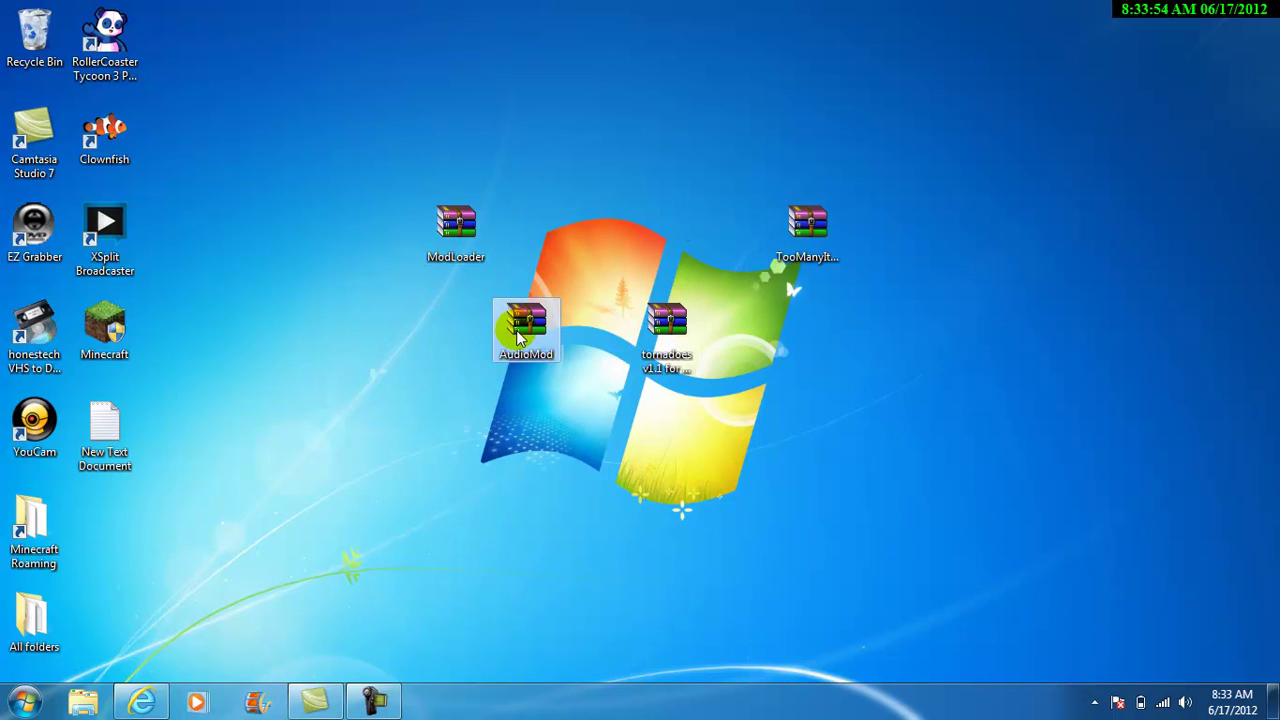
left_click(788, 250)
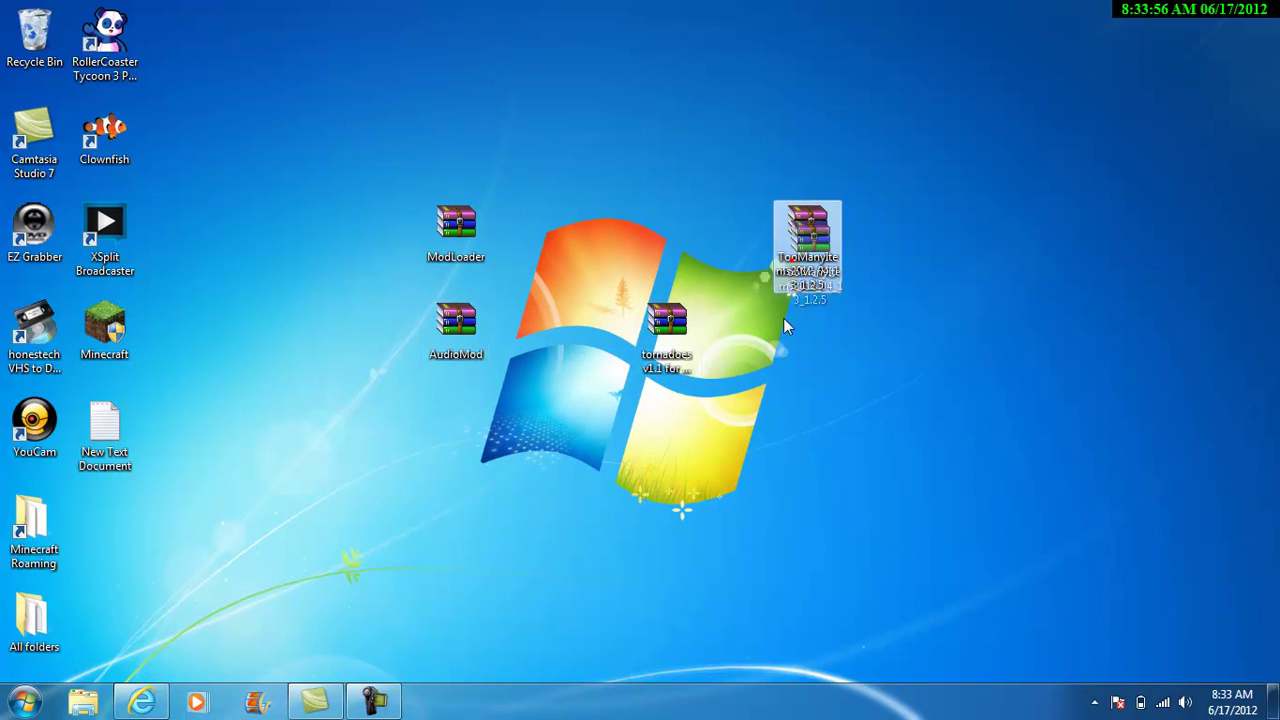
left_click_drag(785, 326, 449, 428)
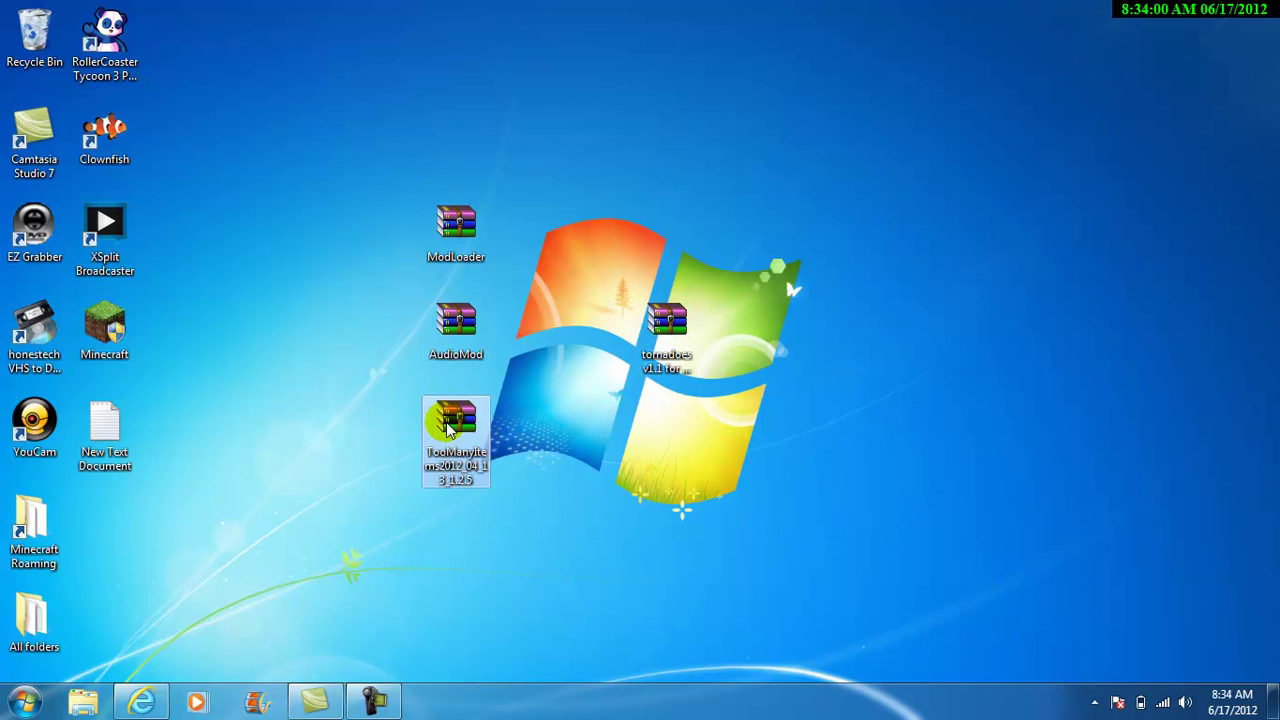
Step: Shift the column of three archives up one row and place the tornadoes v1.1 archive directly beneath TooManyItems
left_click_drag(543, 100, 443, 514)
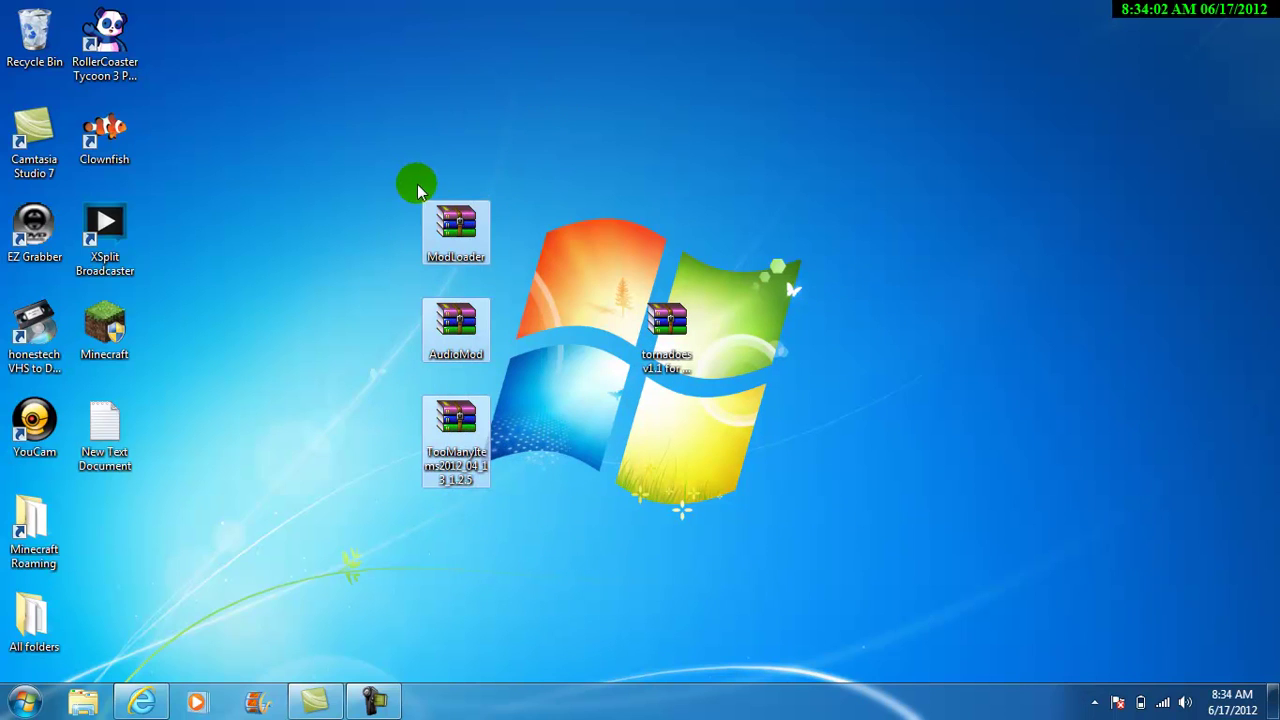
left_click_drag(455, 227, 457, 130)
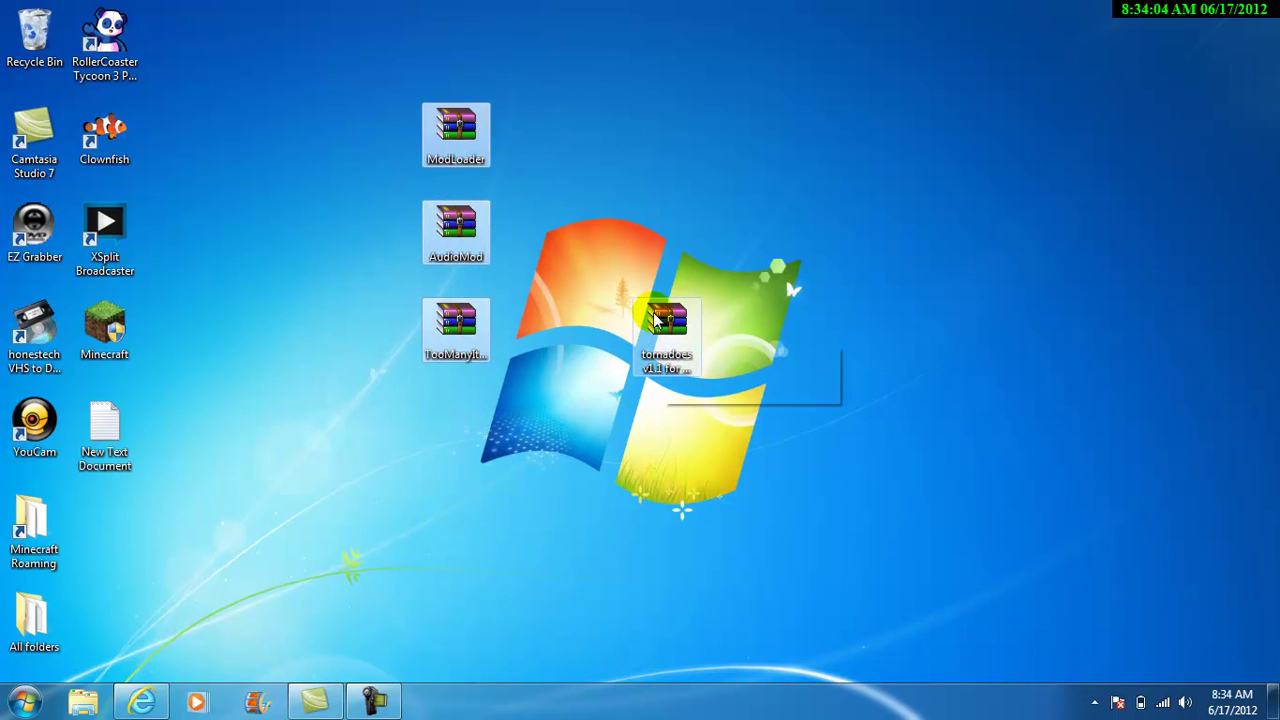
left_click_drag(656, 318, 452, 400)
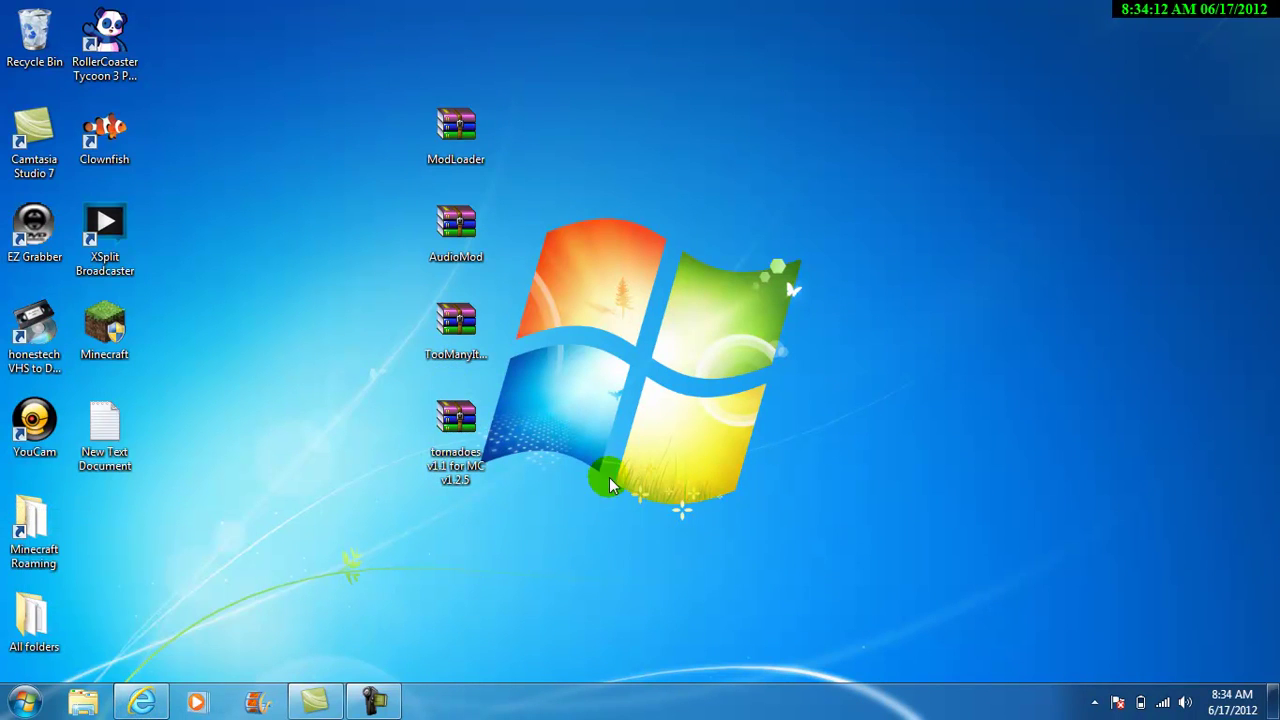
mouse_move(474, 440)
left_mouse_down()
mouse_move(622, 398)
mouse_move(610, 437)
mouse_move(466, 437)
left_mouse_up()
Step: Switch to Internet Explorer, view the Weather & Tornadoes mod page and its slideshow images at full screen, and close the browser
left_click(141, 700)
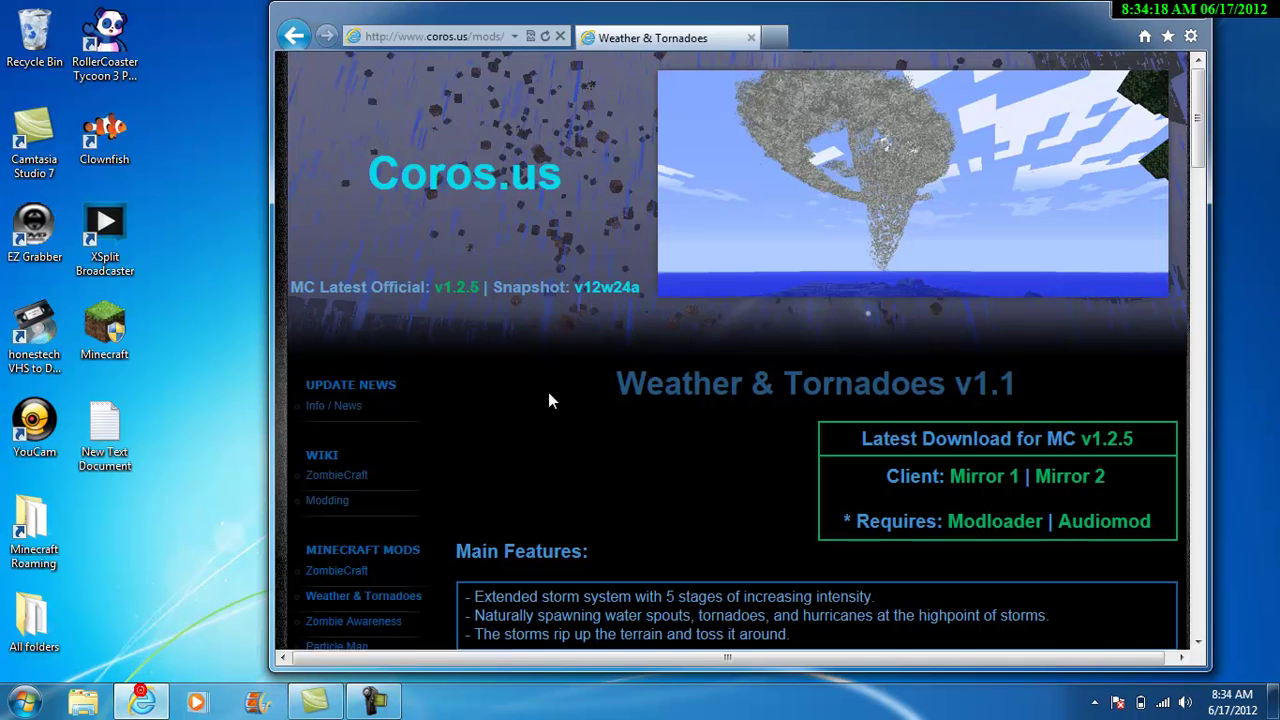
left_click(1155, 10)
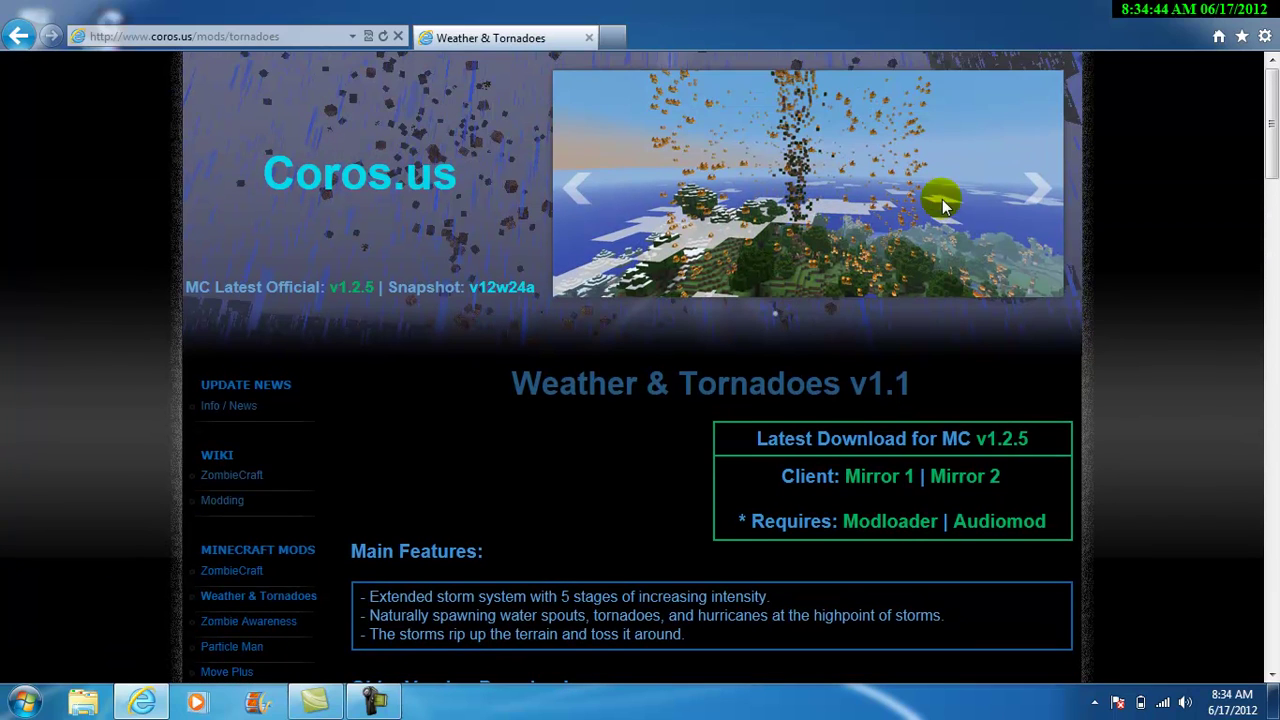
left_click(1040, 192)
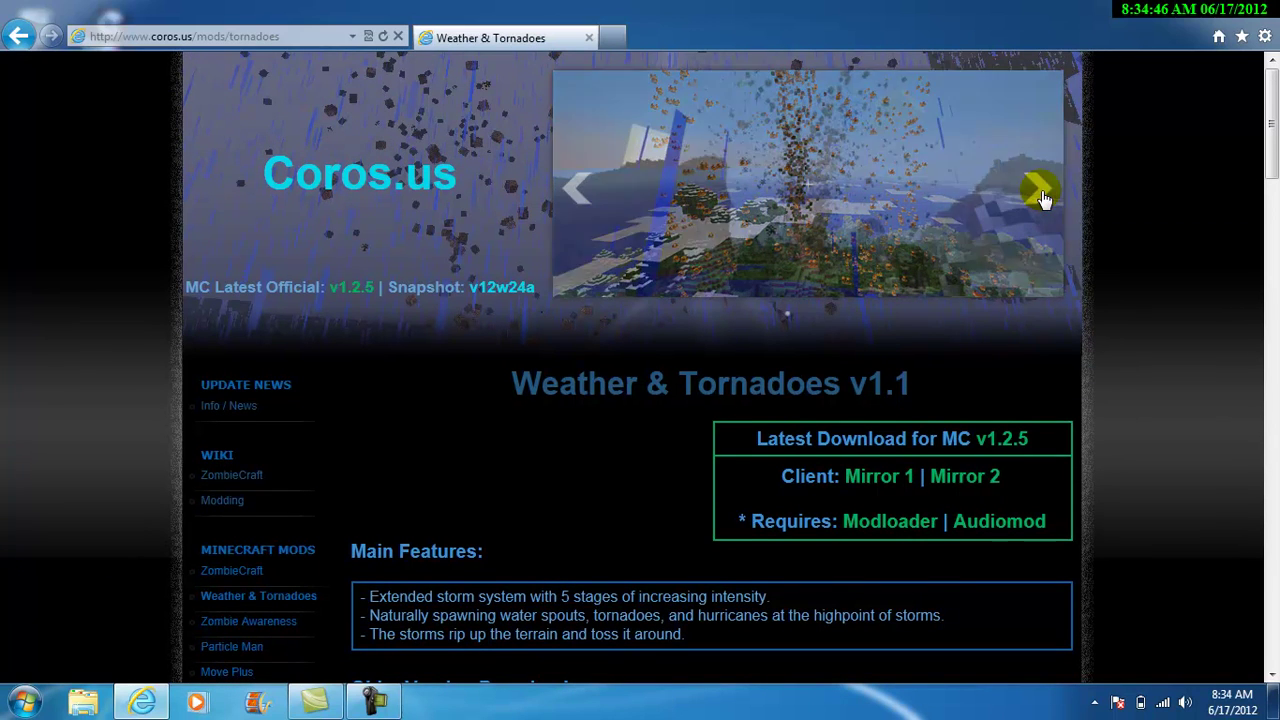
left_click(1040, 193)
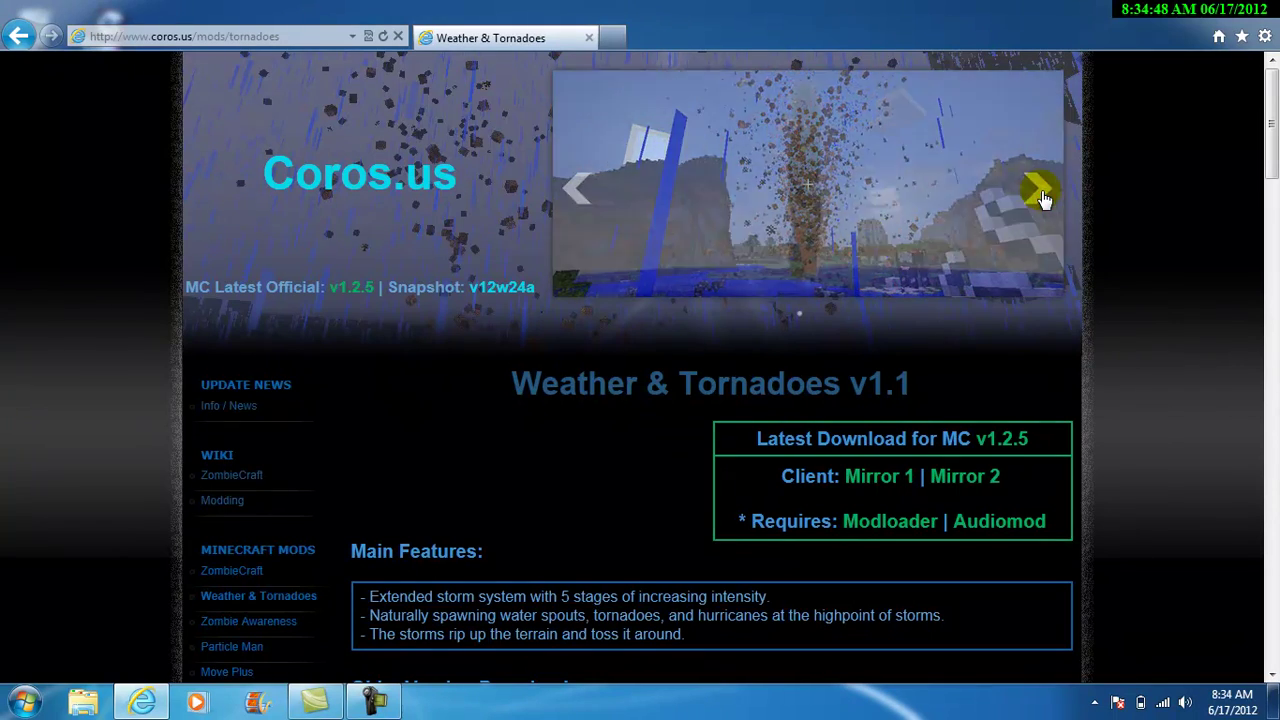
left_click(1040, 194)
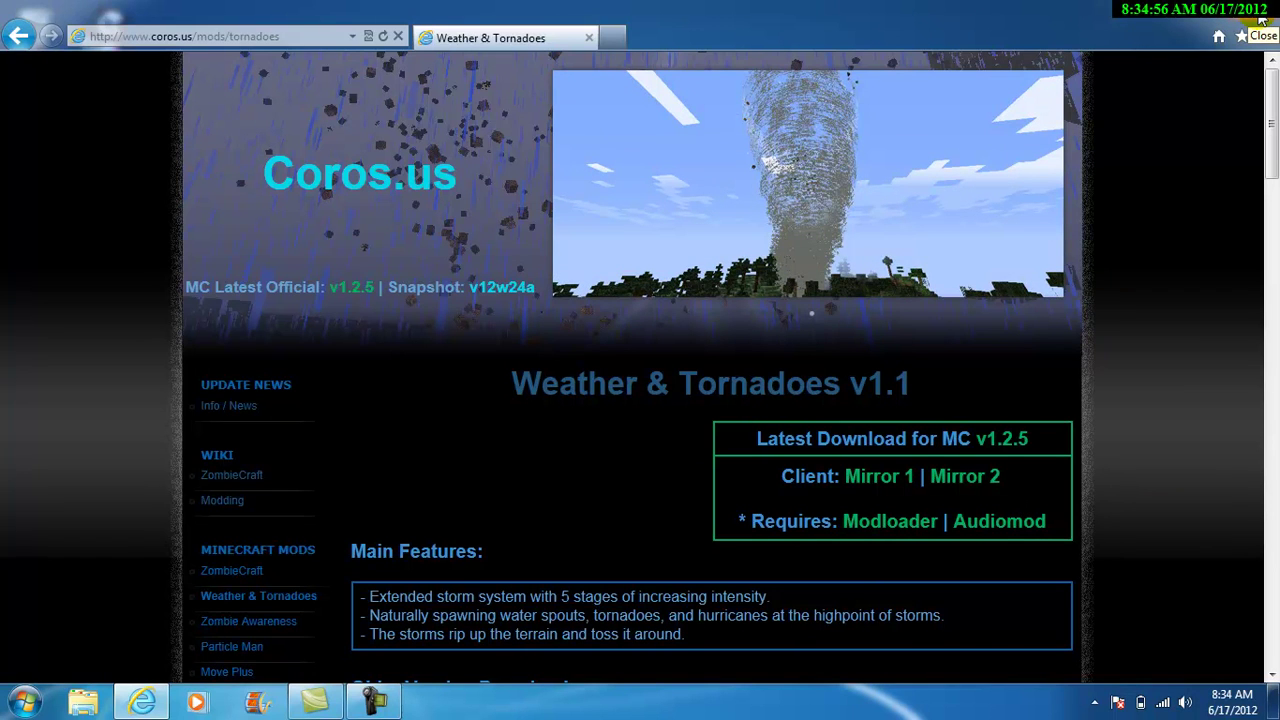
left_click(1260, 18)
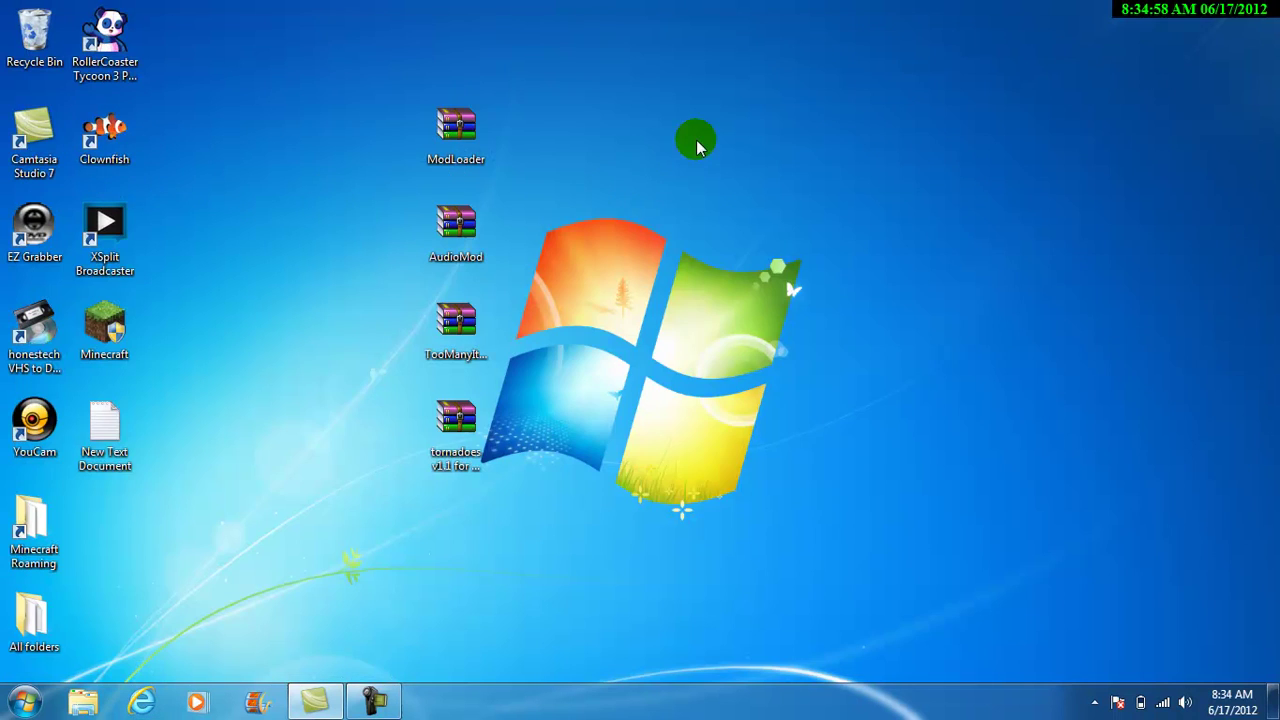
left_click_drag(553, 58, 410, 618)
left_click(660, 276)
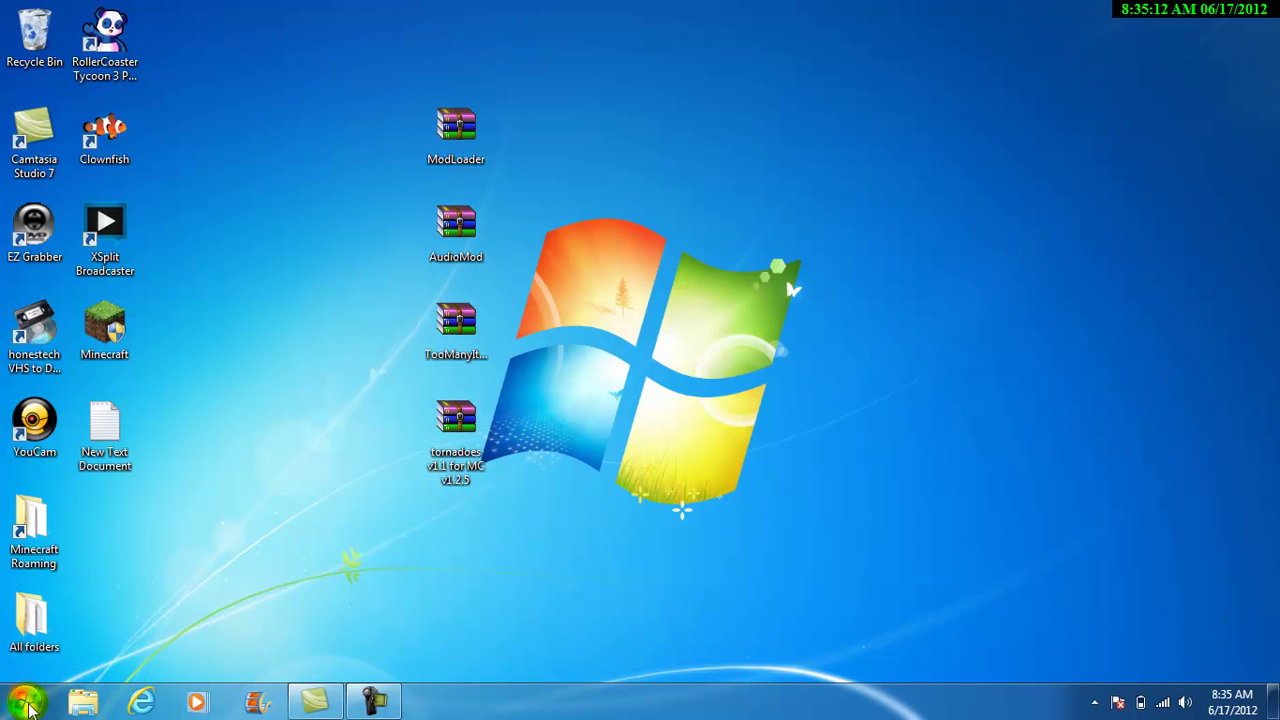
Step: Open the %appdata% location through the Run dialog and enter its .minecraft folder
left_click(26, 703)
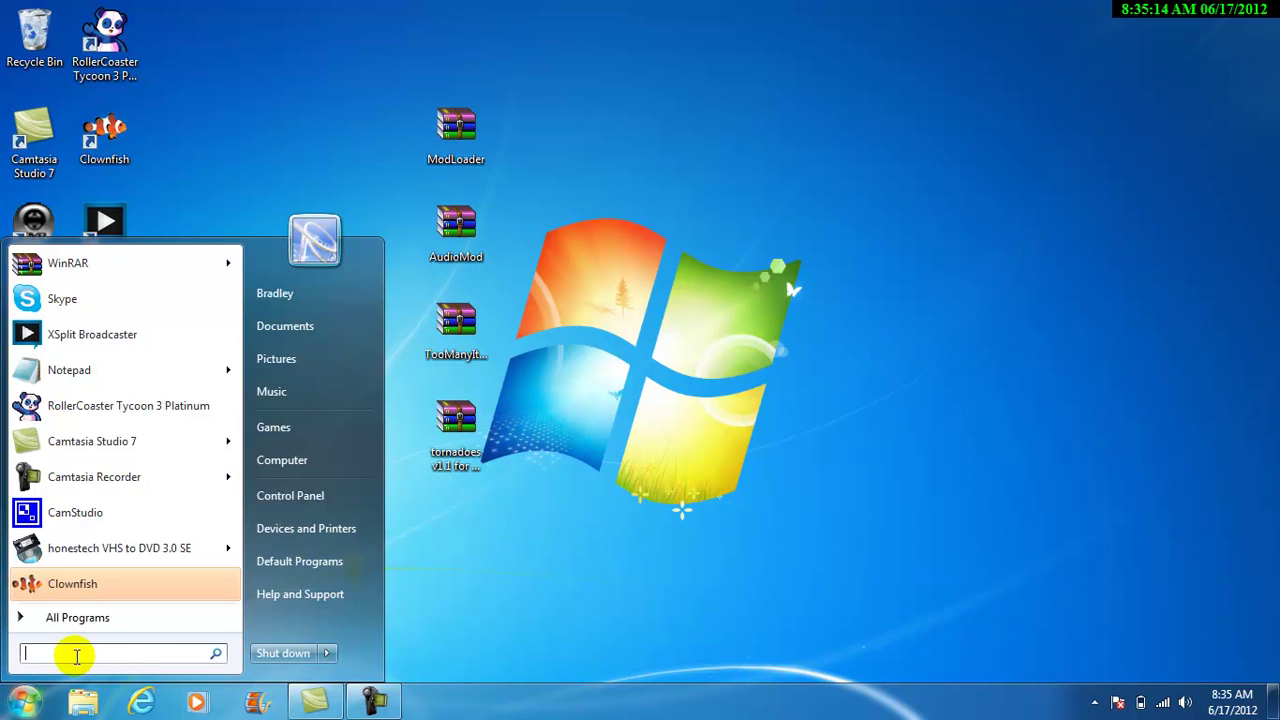
type("run")
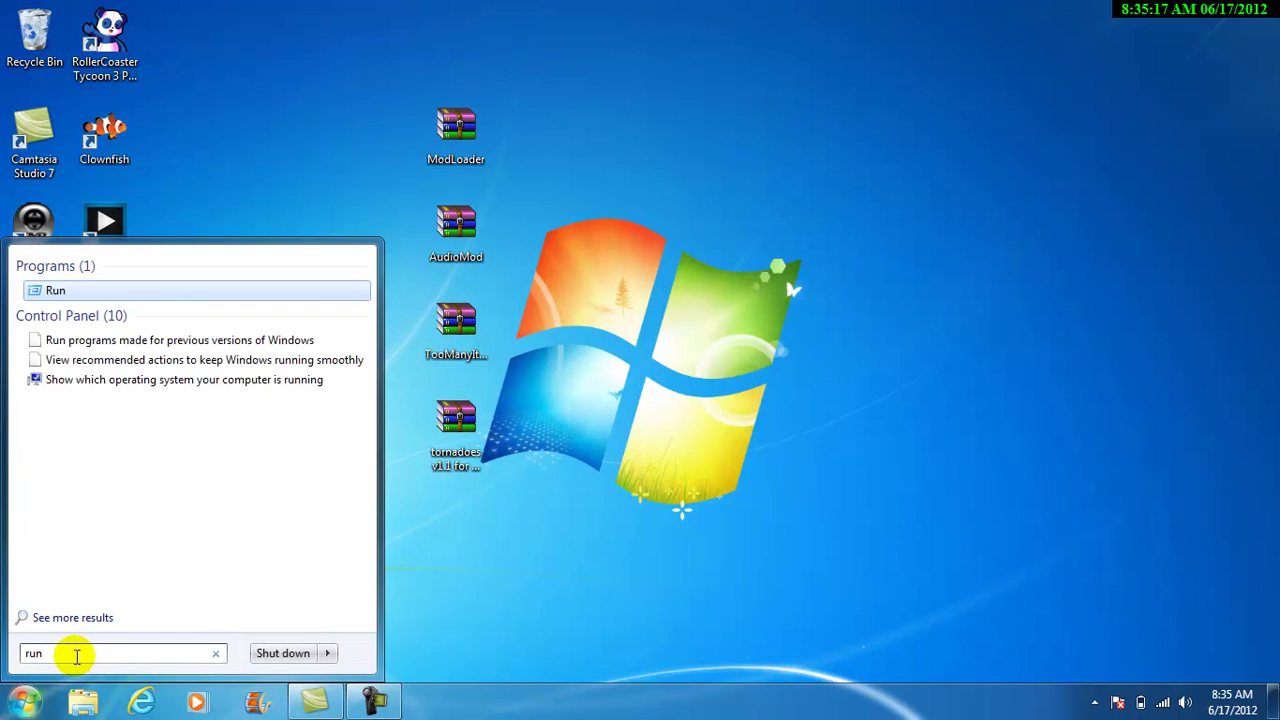
key("Return")
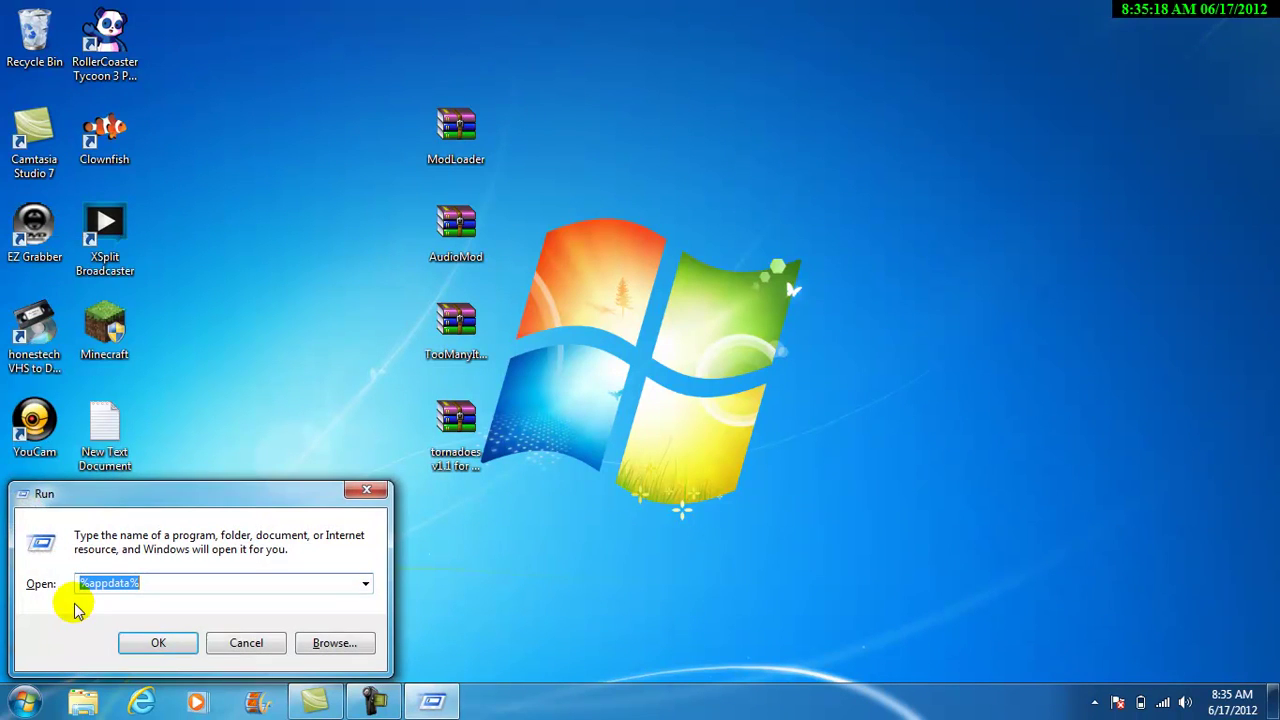
left_click_drag(100, 509, 566, 332)
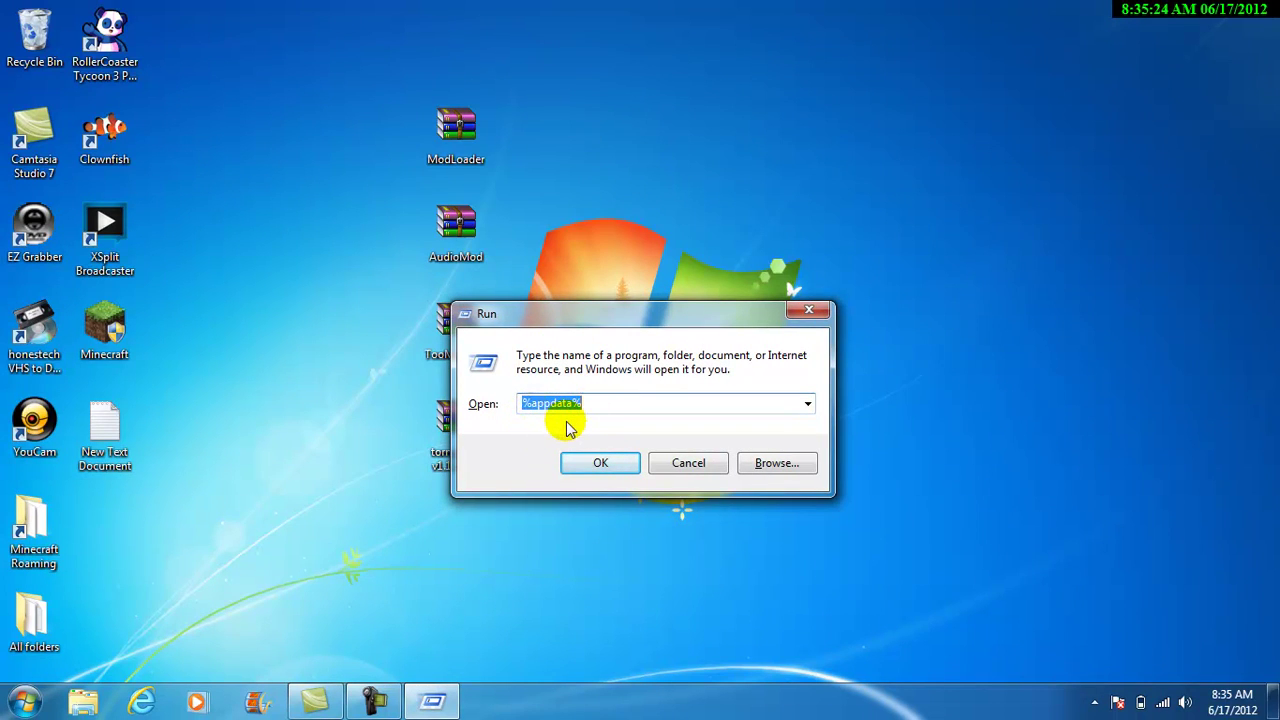
left_click(600, 463)
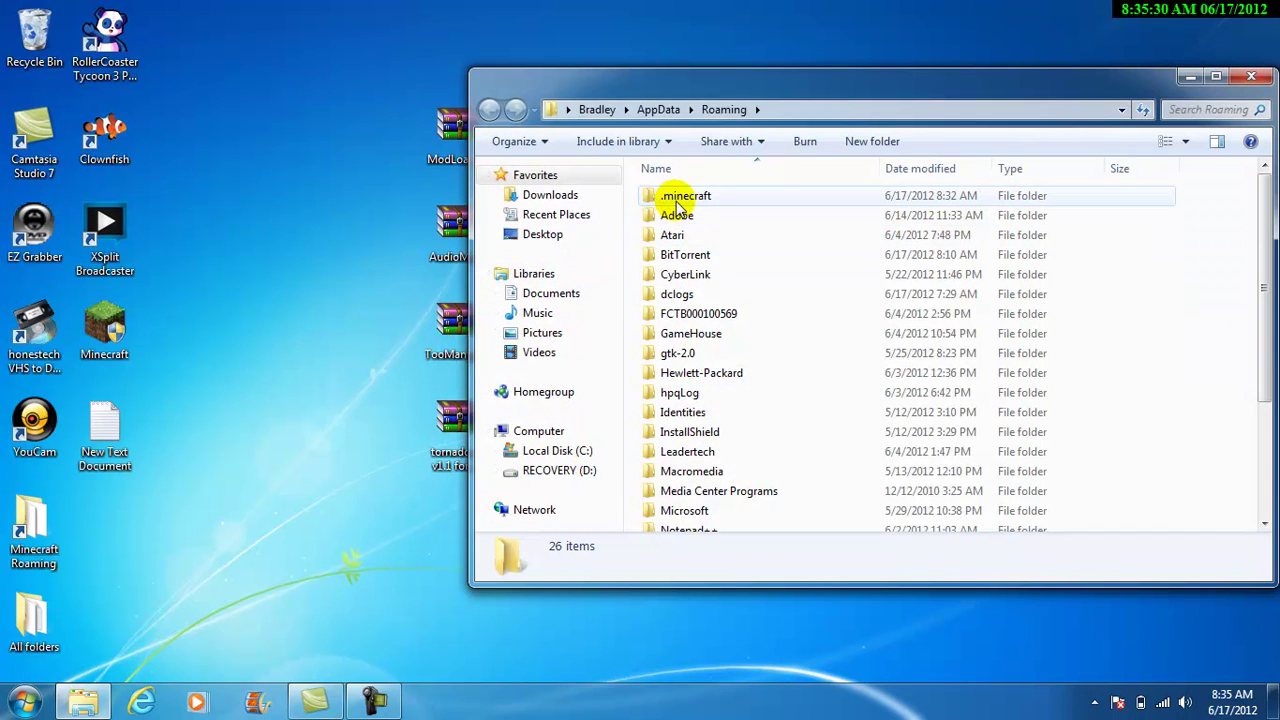
double_click(656, 200)
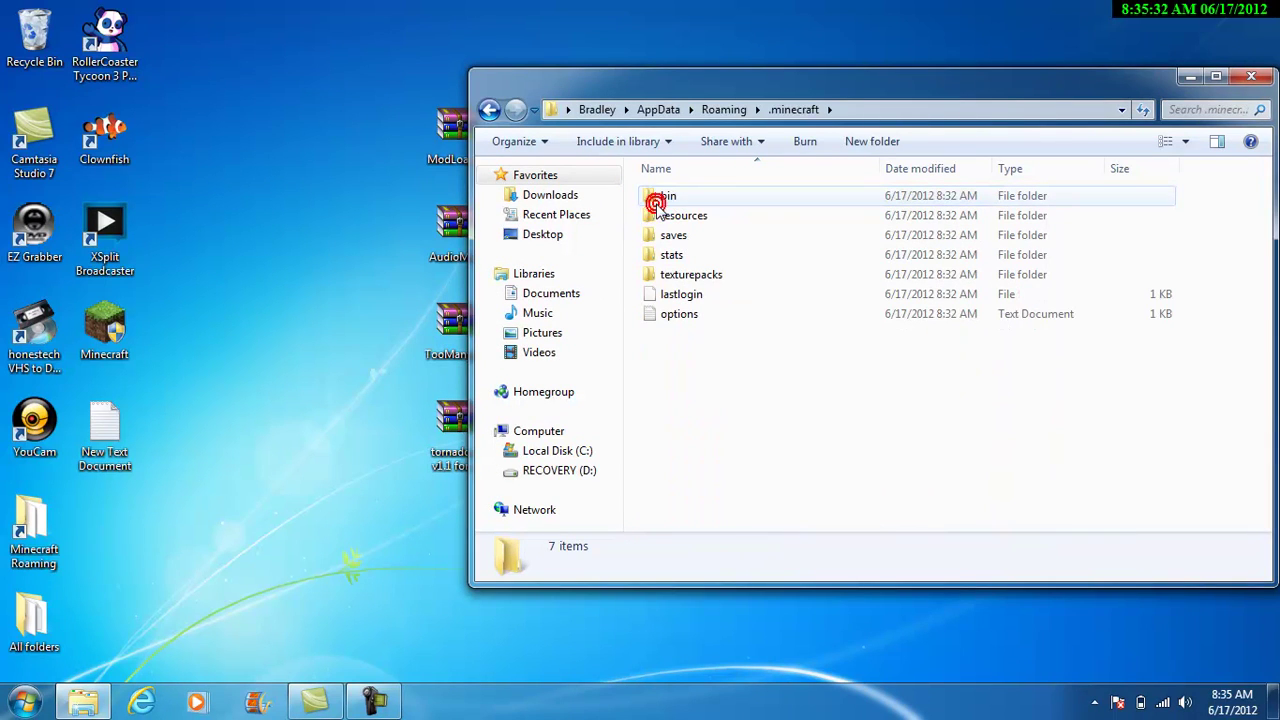
Step: Create a new folder named mods inside the .minecraft folder
mouse_move(667, 378)
left_mouse_down()
mouse_move(661, 182)
mouse_move(657, 394)
mouse_move(665, 194)
mouse_move(677, 303)
mouse_move(654, 166)
mouse_move(669, 380)
mouse_move(657, 163)
mouse_move(683, 462)
mouse_move(665, 182)
mouse_move(688, 380)
mouse_move(668, 368)
left_mouse_up()
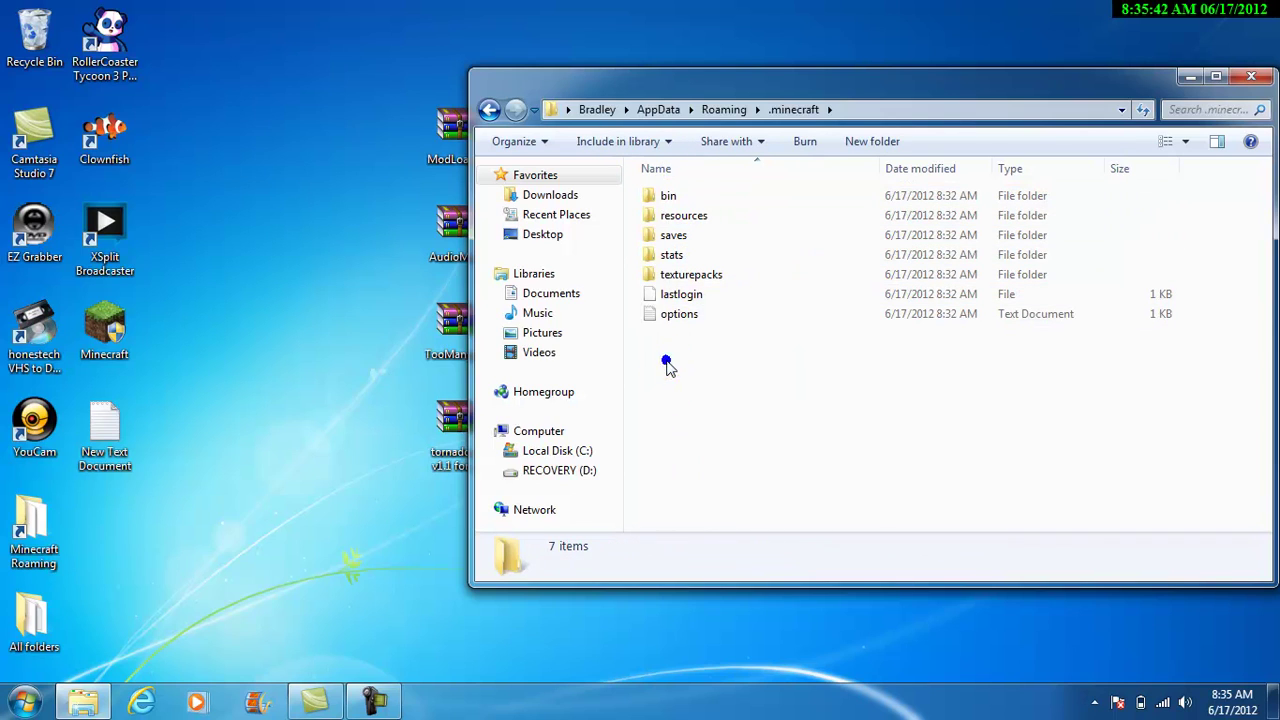
right_click(668, 366)
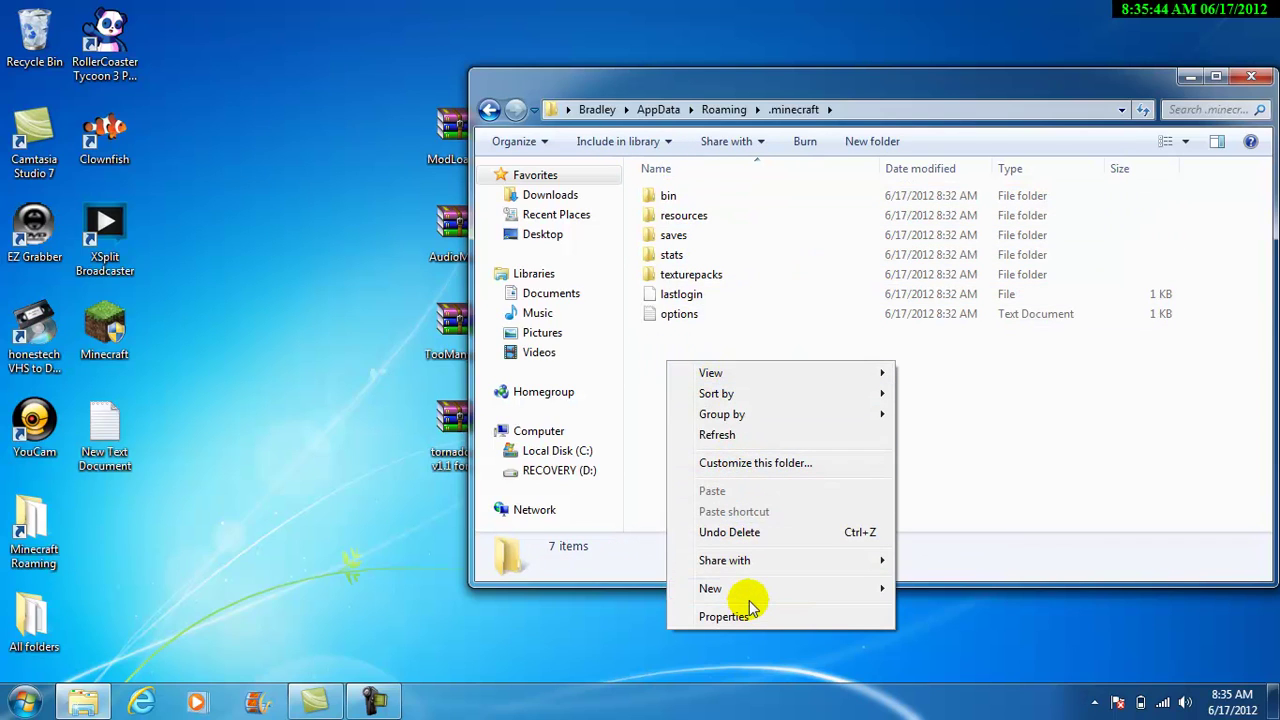
mouse_move(754, 592)
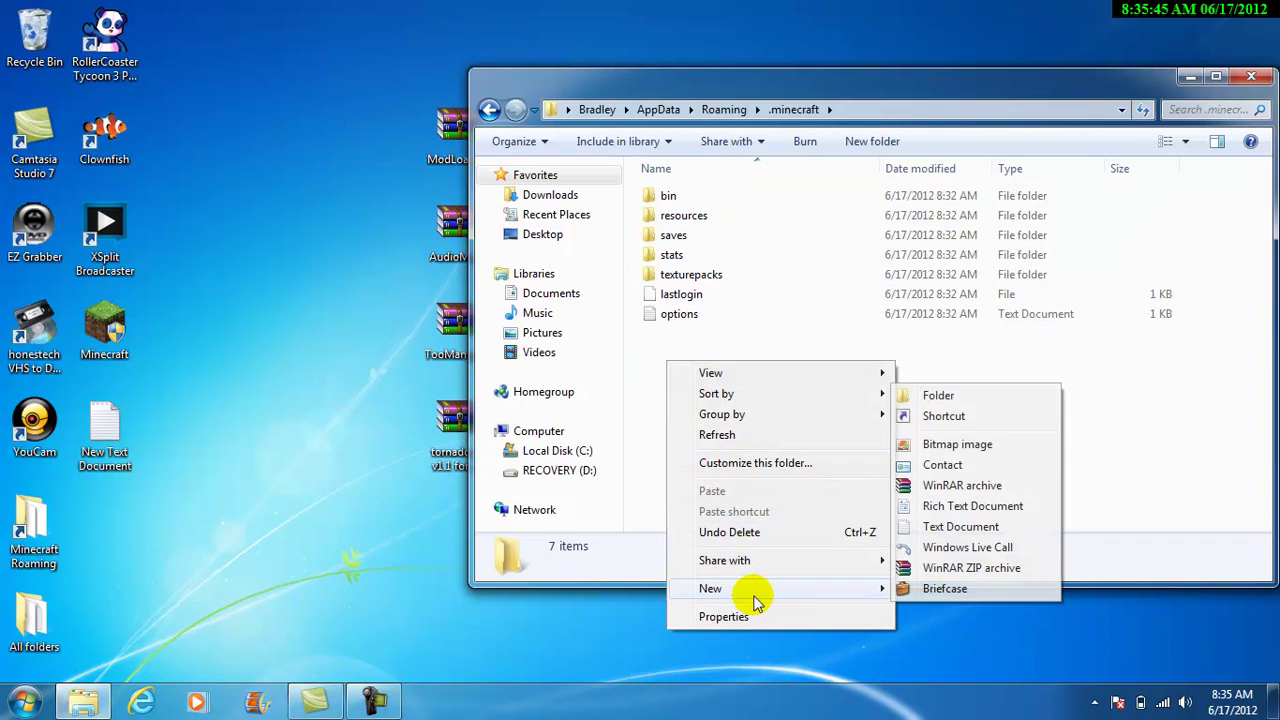
left_click(928, 397)
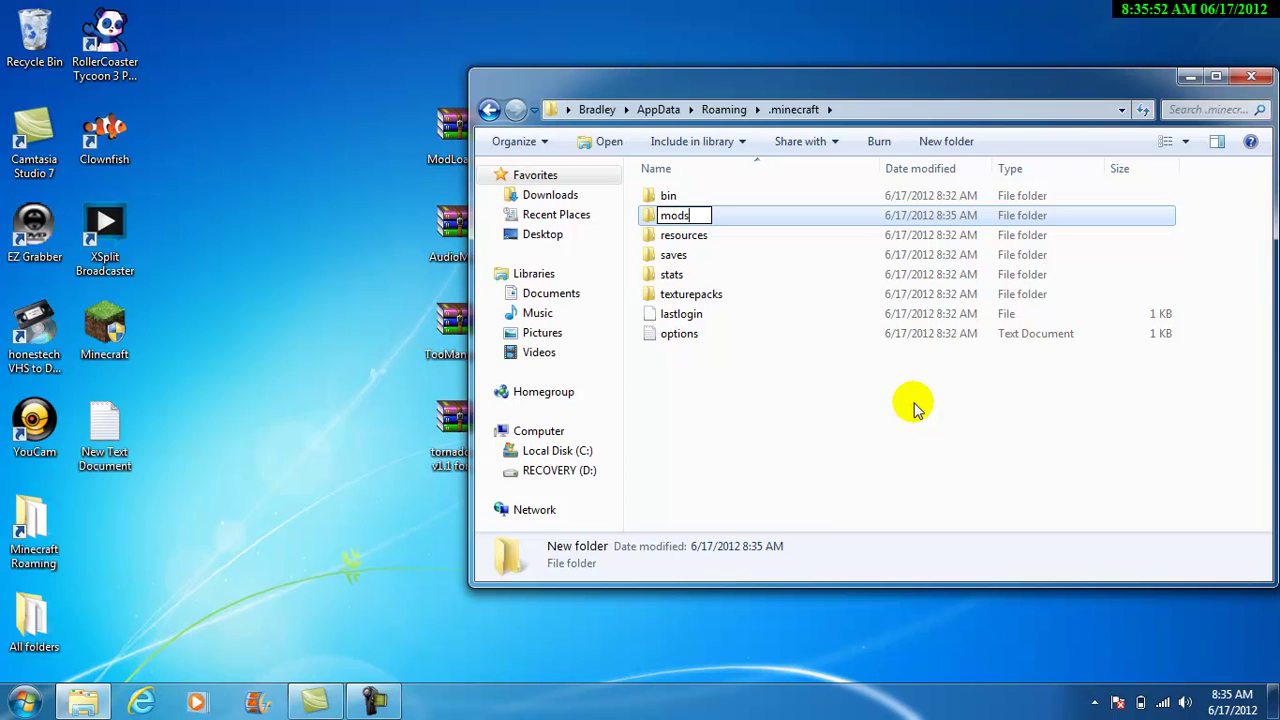
left_click(842, 440)
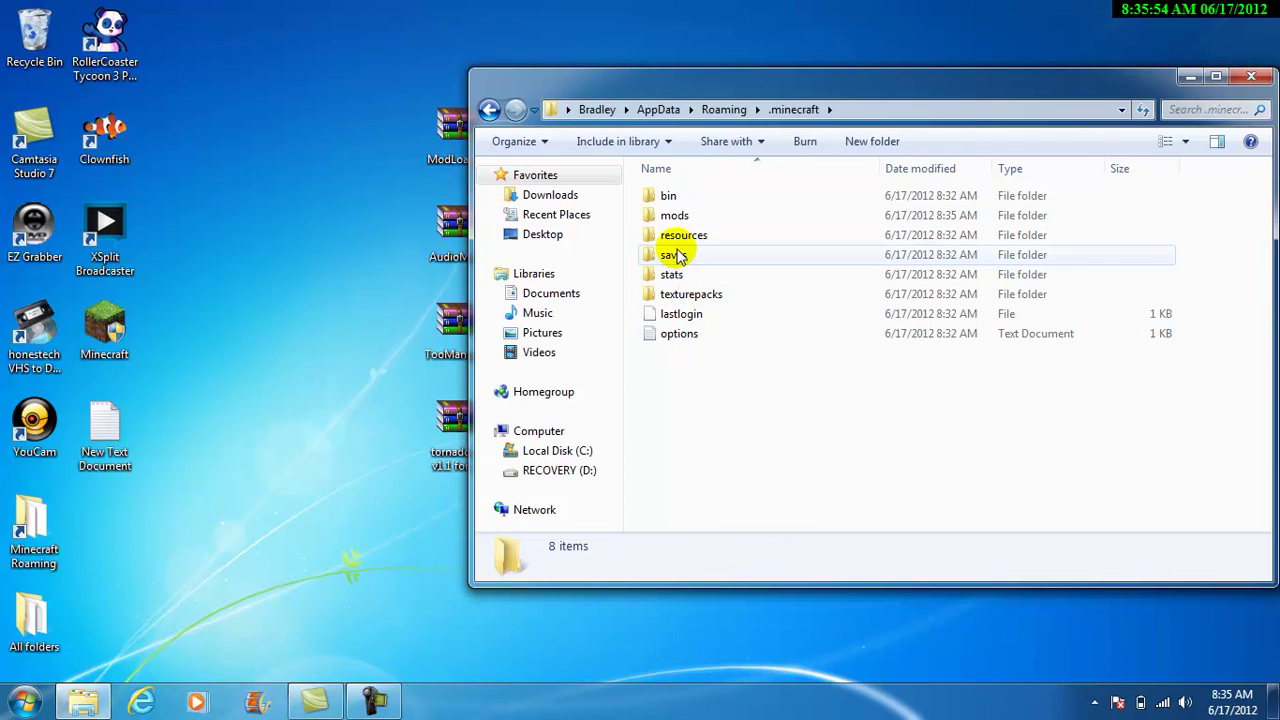
Step: Open the minecraft jar from the bin folder in WinRAR, minimize the folder window and move the archive window clear of the desktop icons
double_click(668, 197)
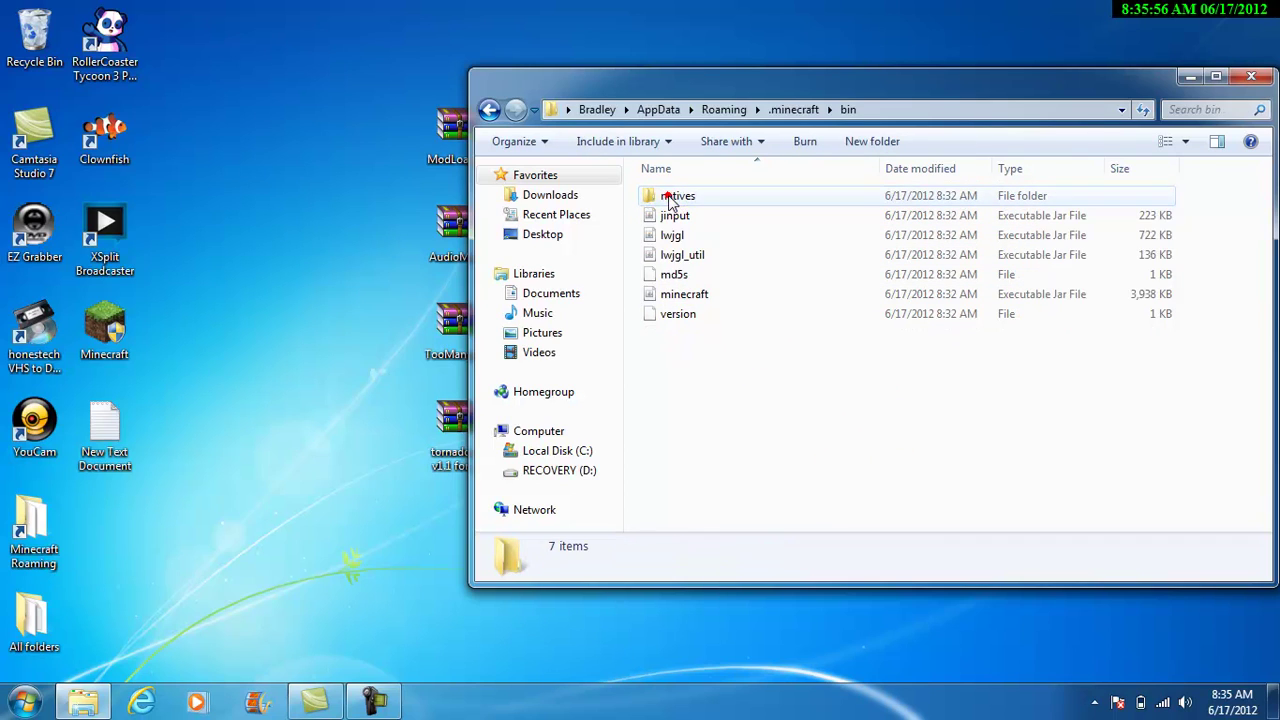
right_click(687, 294)
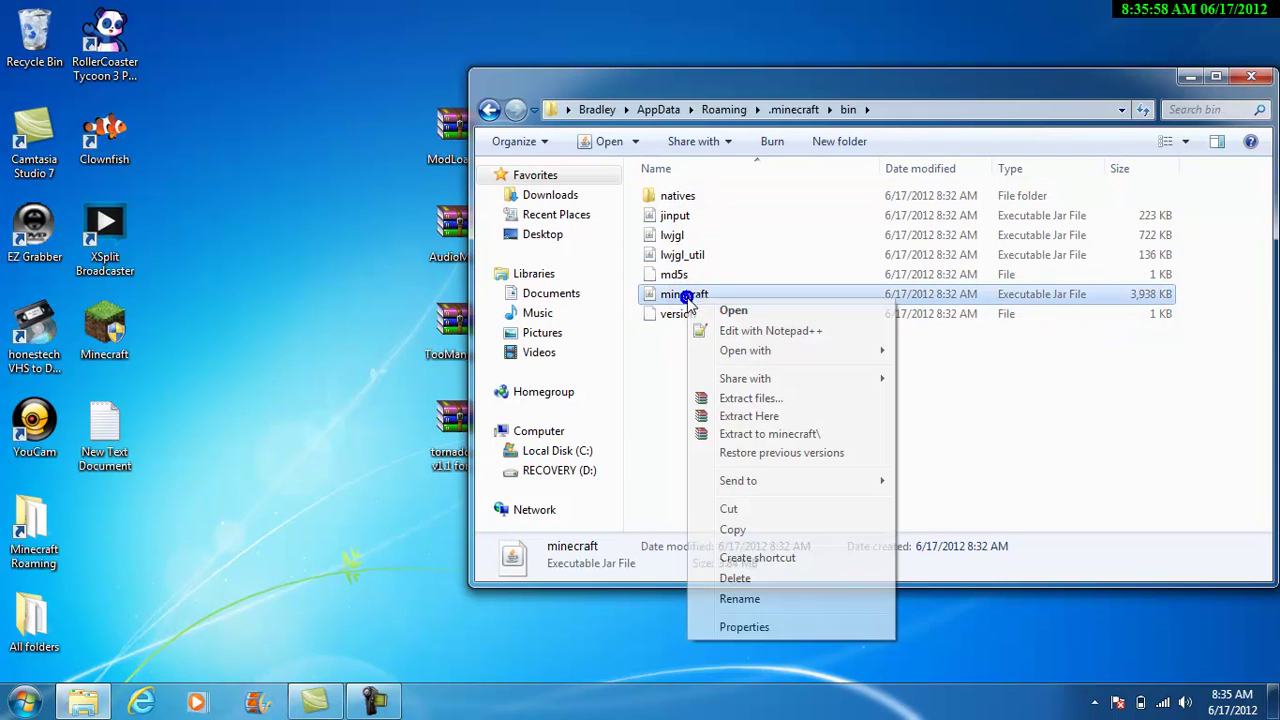
mouse_move(796, 363)
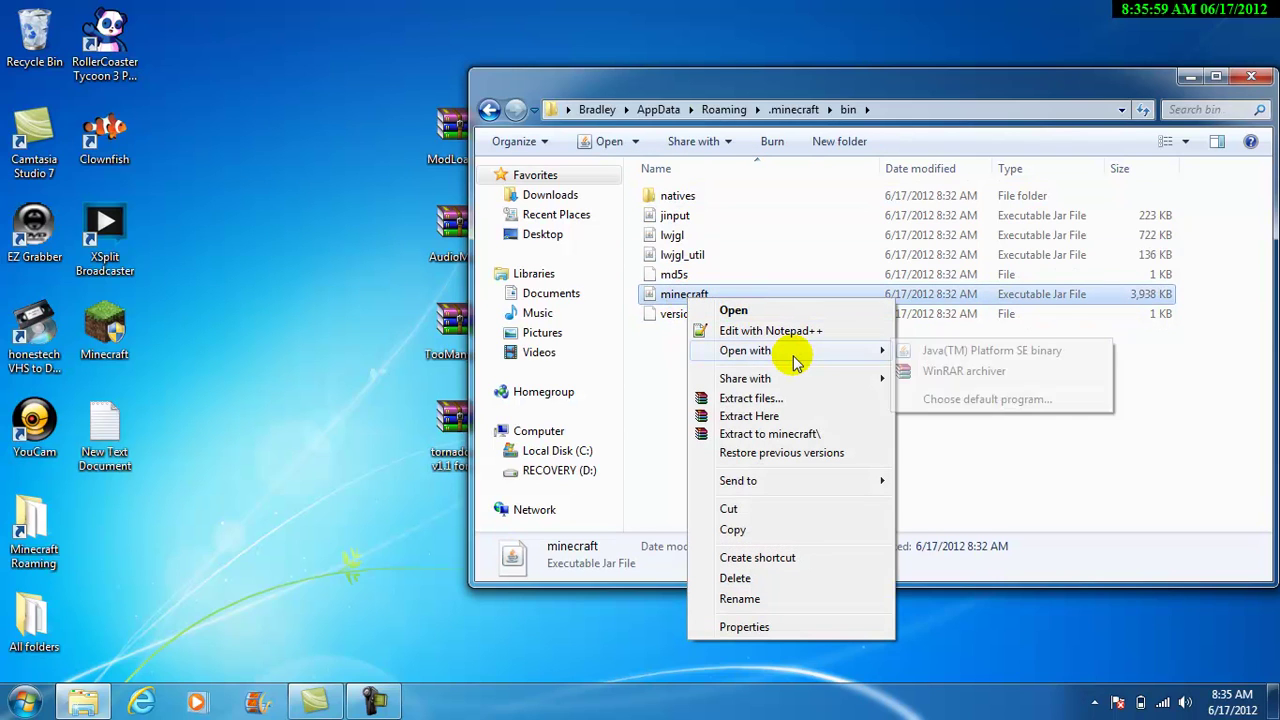
left_click(924, 377)
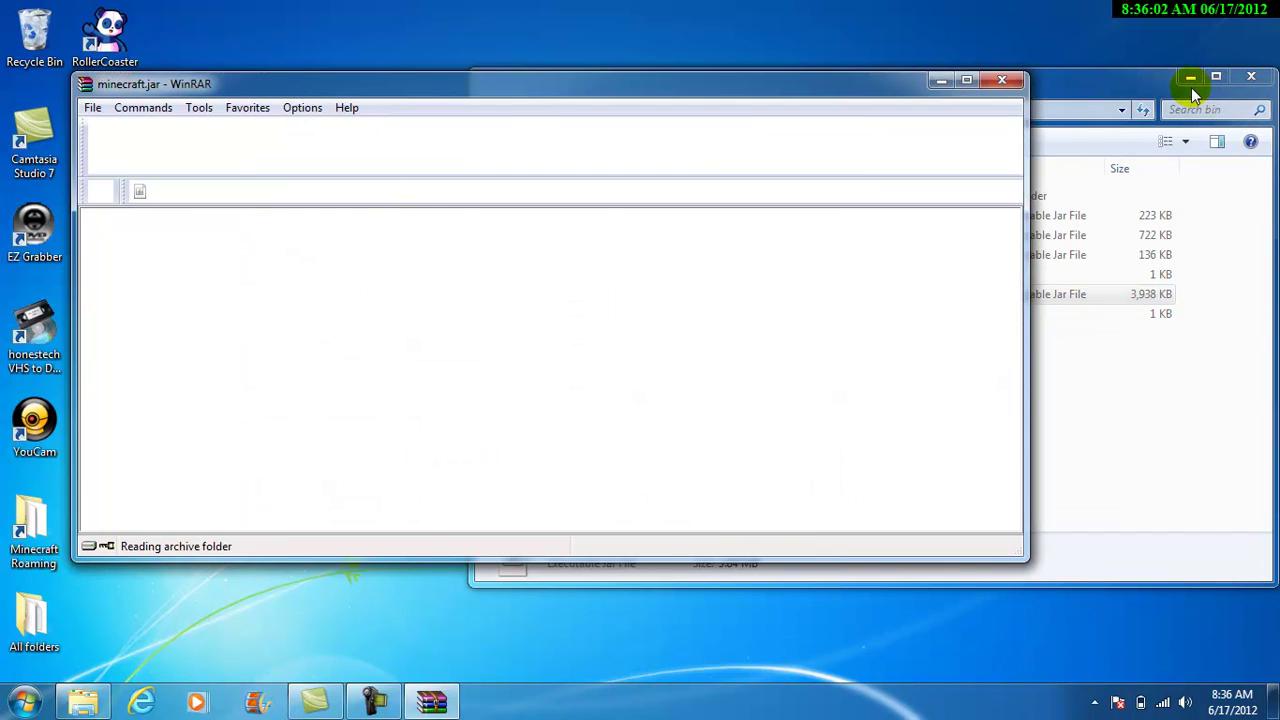
left_click(1188, 80)
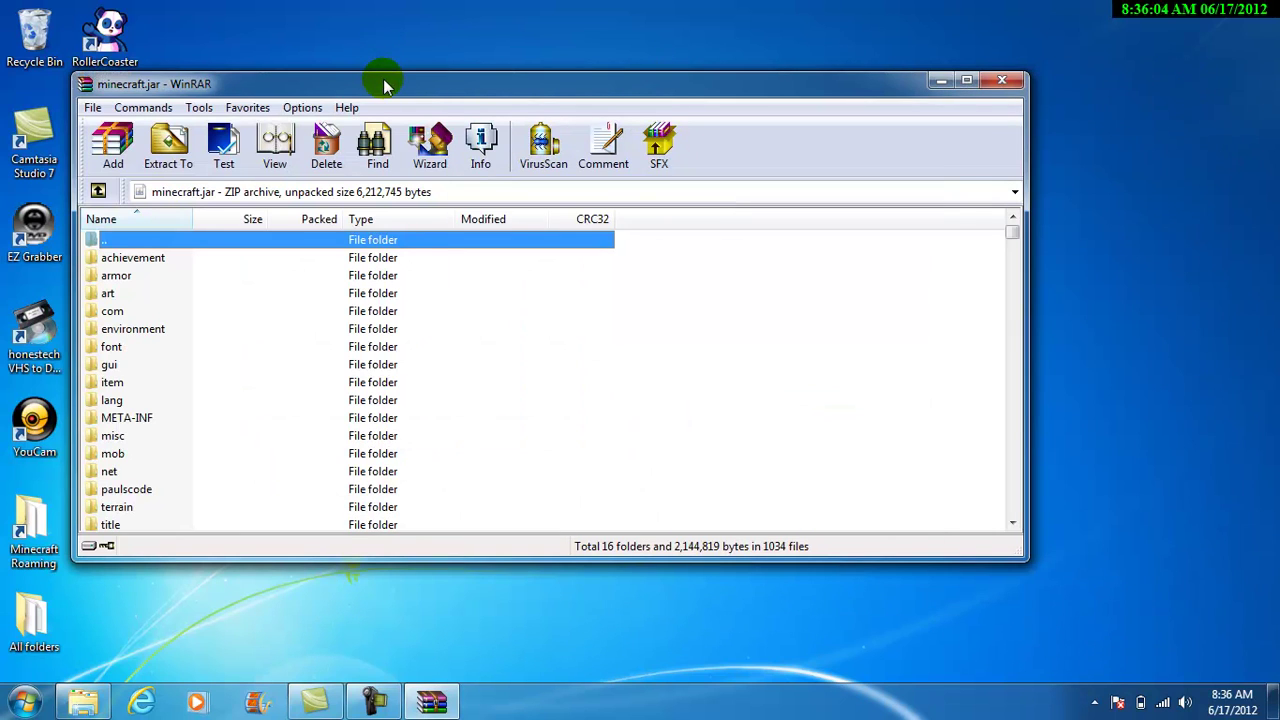
left_click_drag(385, 87, 737, 76)
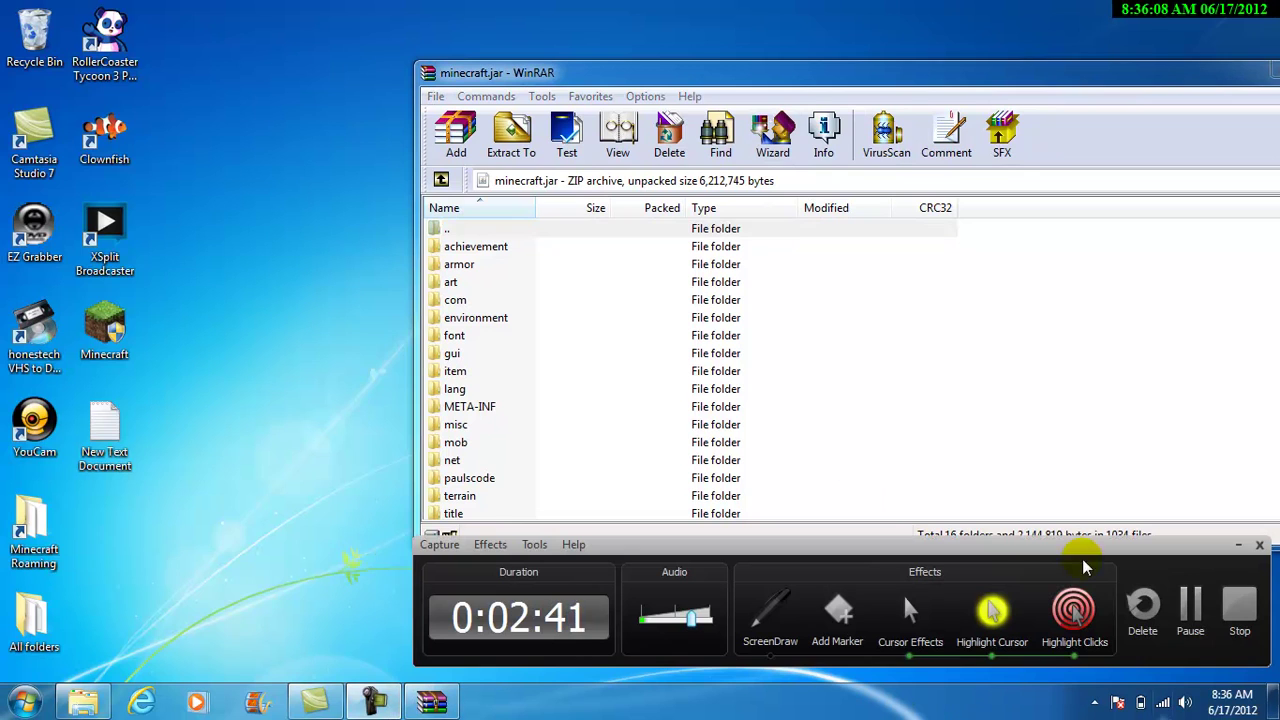
left_click(1187, 604)
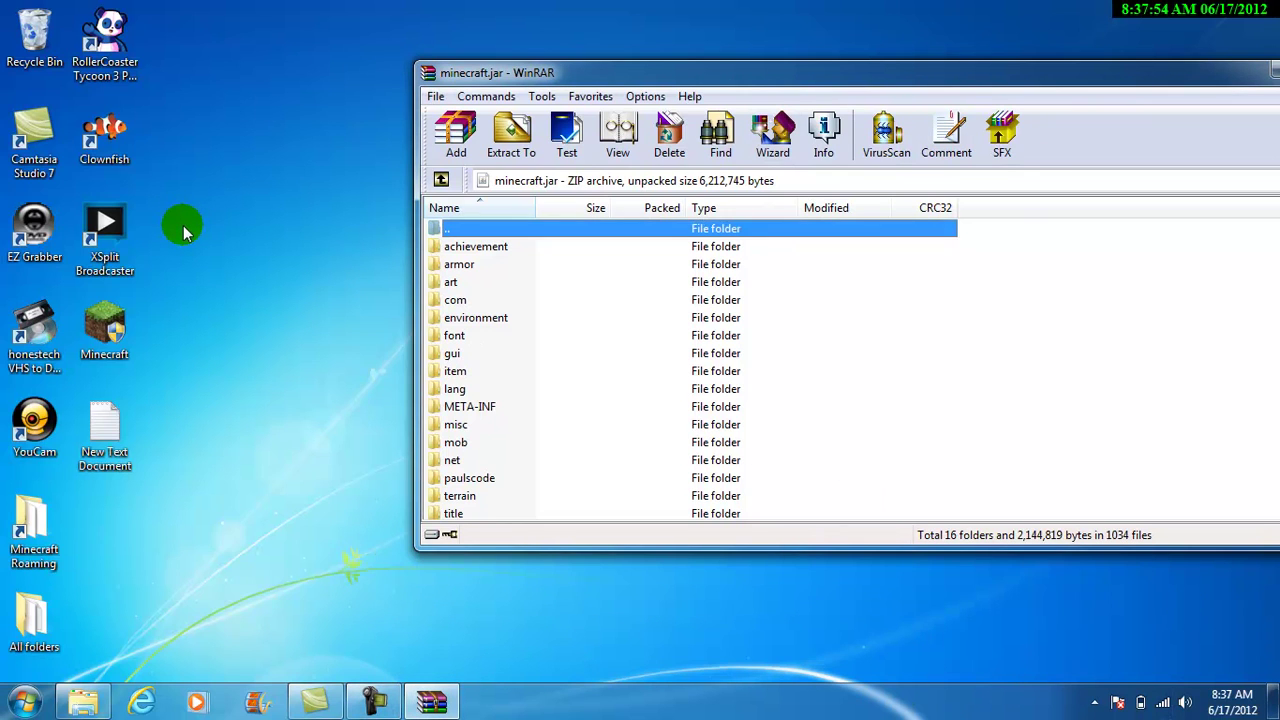
Step: Delete the META-INF folder from minecraft.jar, with the archive window moved clear of the mod archives on the desktop
left_click_drag(775, 77, 890, 57)
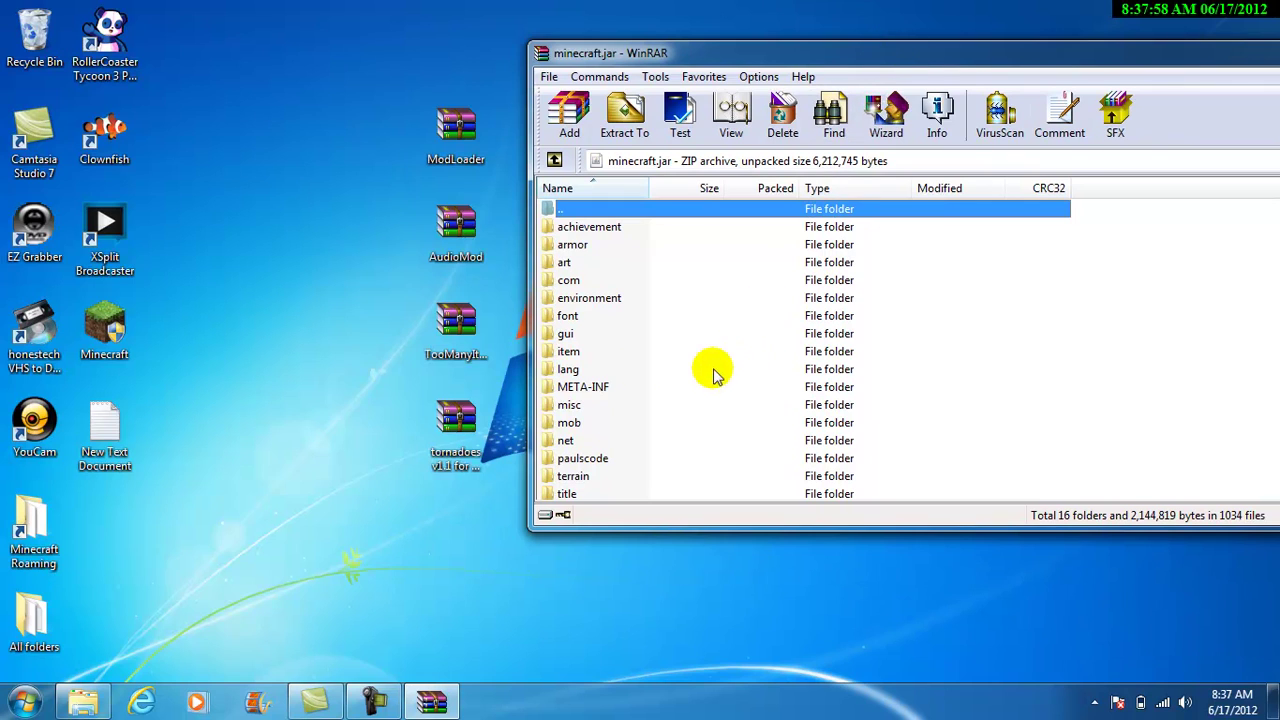
left_click(596, 390)
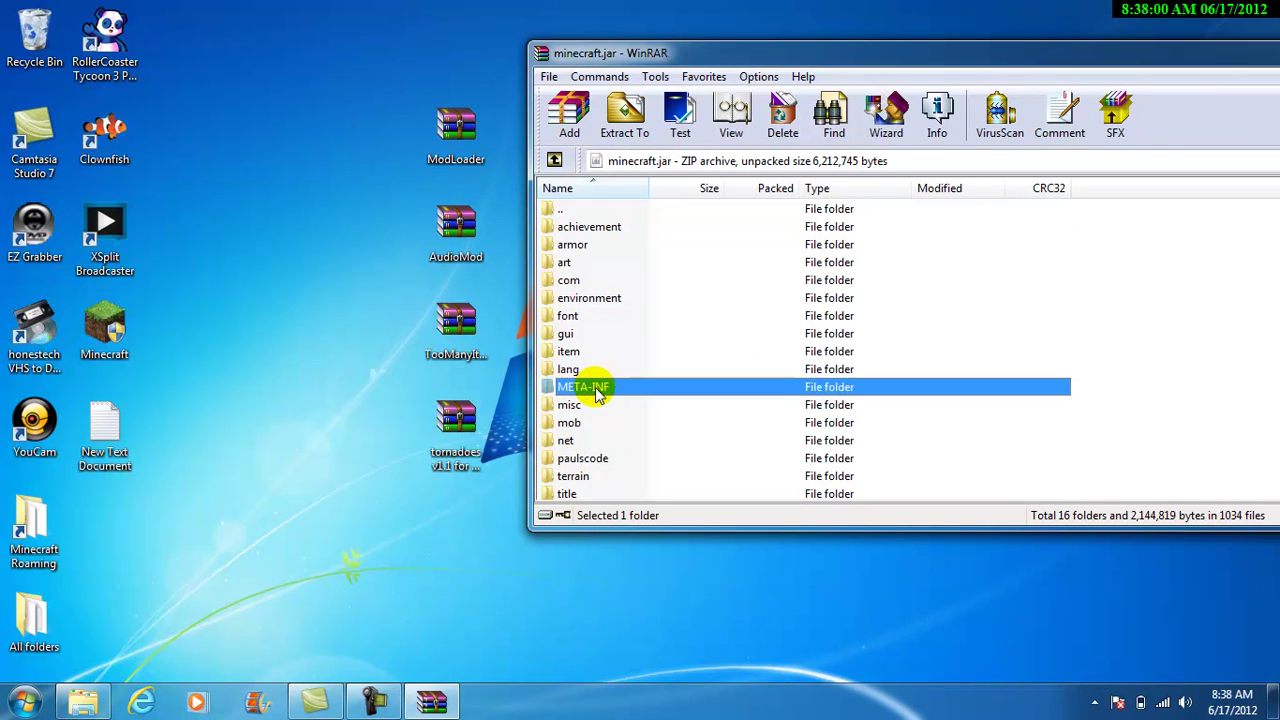
key("Delete")
key("Return")
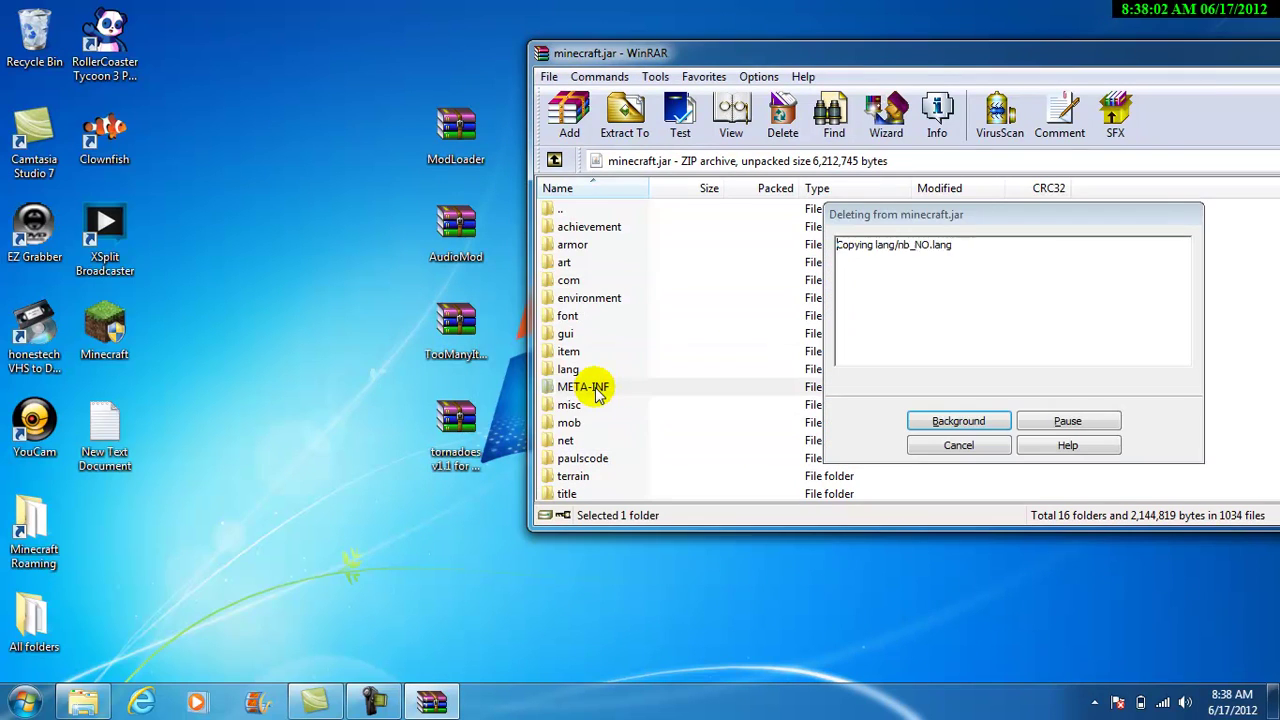
left_click(588, 210)
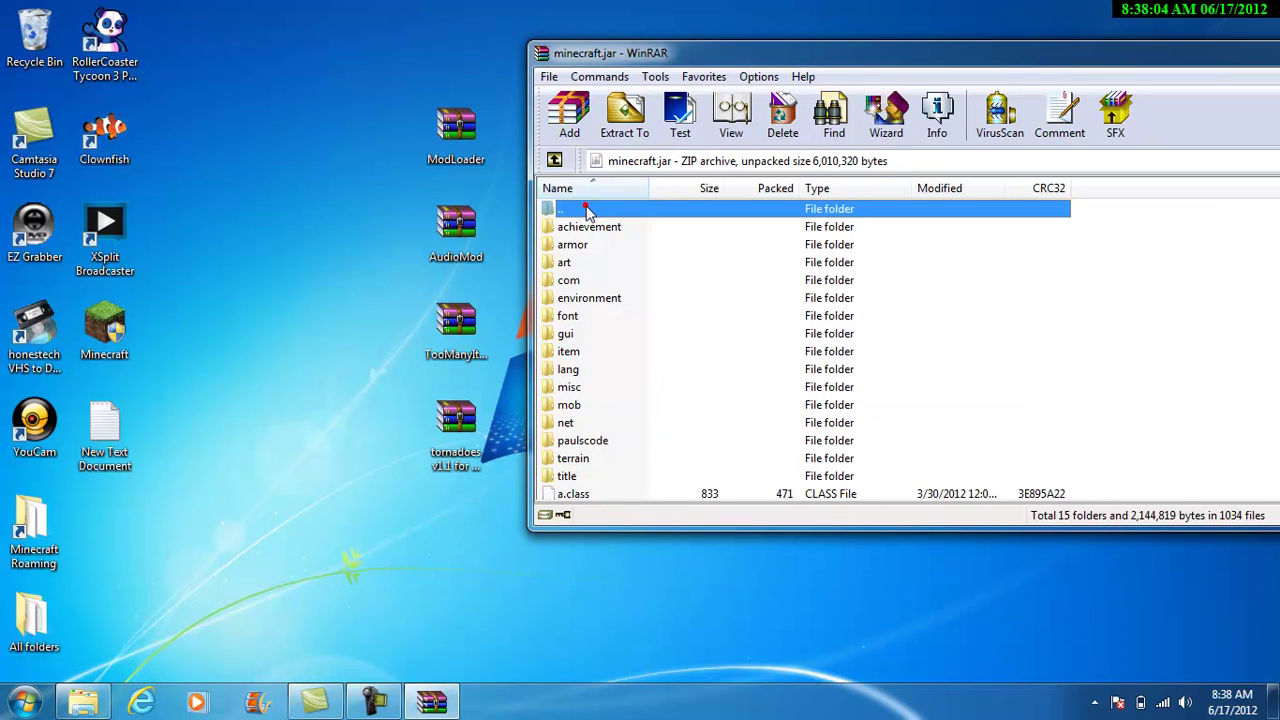
Step: Add all files from ModLoader.zip to minecraft.jar, and store the closed ModLoader archive in the All folders desktop folder
double_click(467, 143)
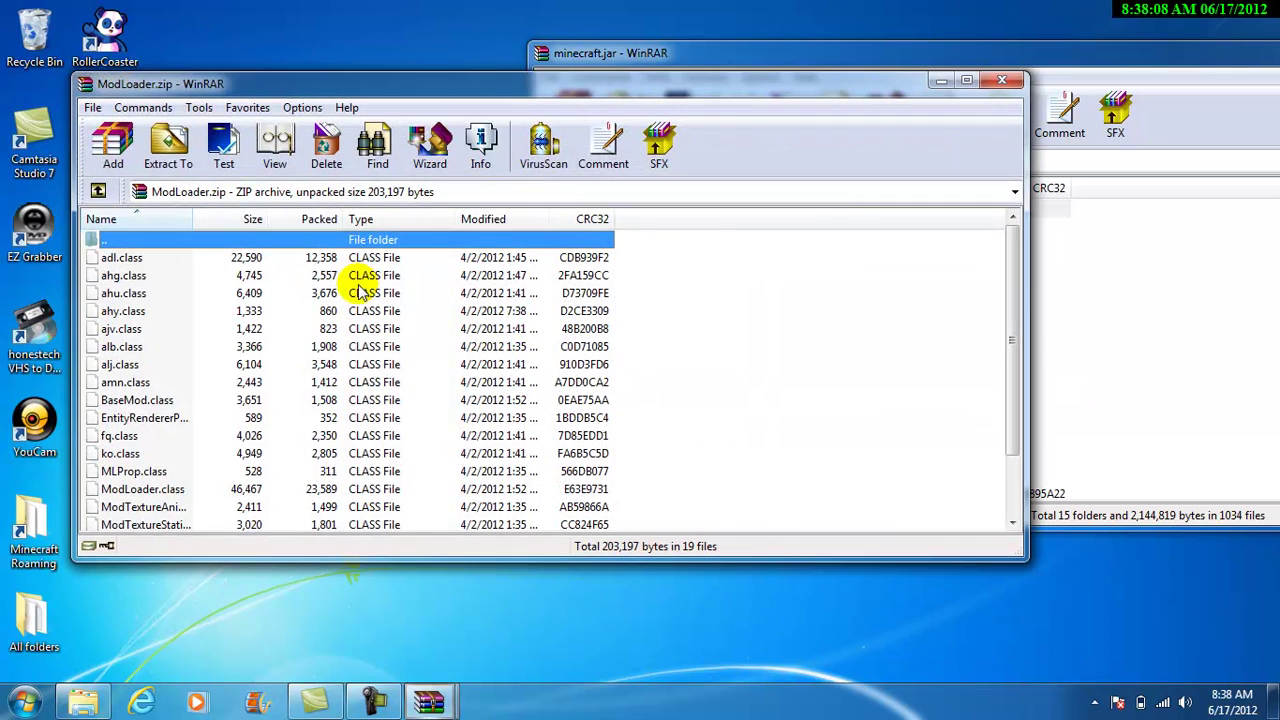
scroll(362, 357, "down", 2)
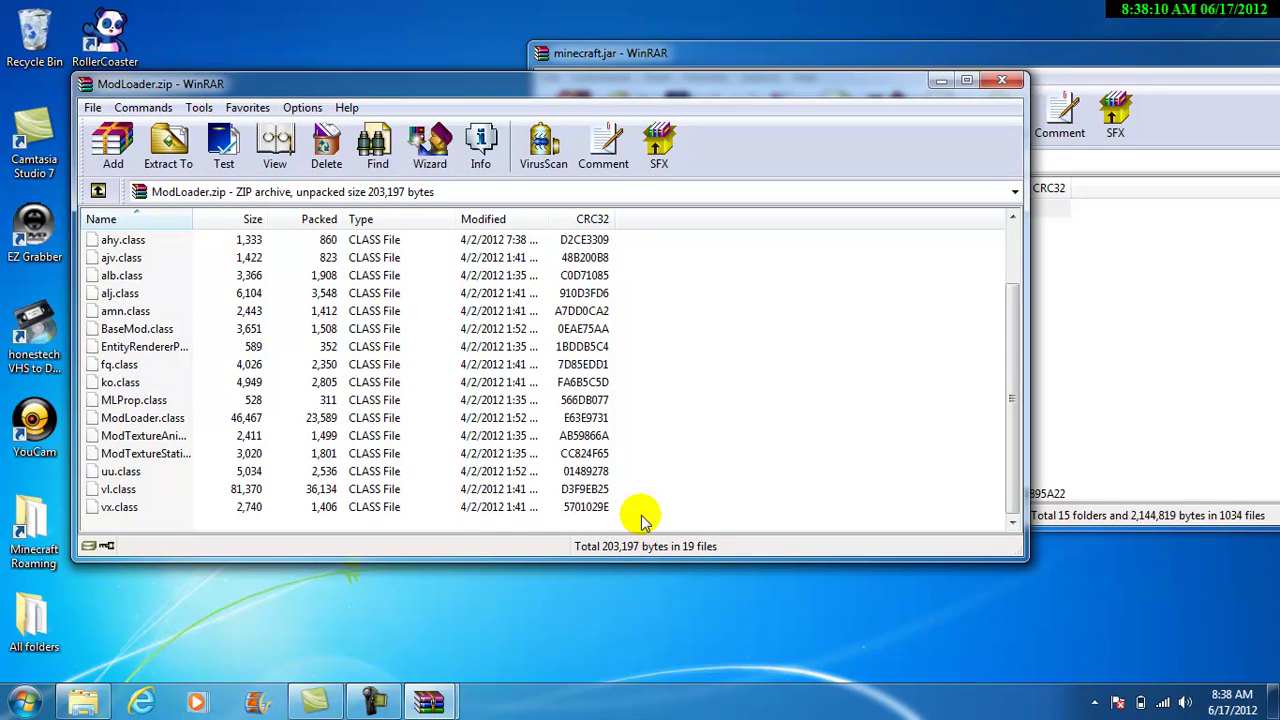
left_click_drag(641, 515, 149, 255)
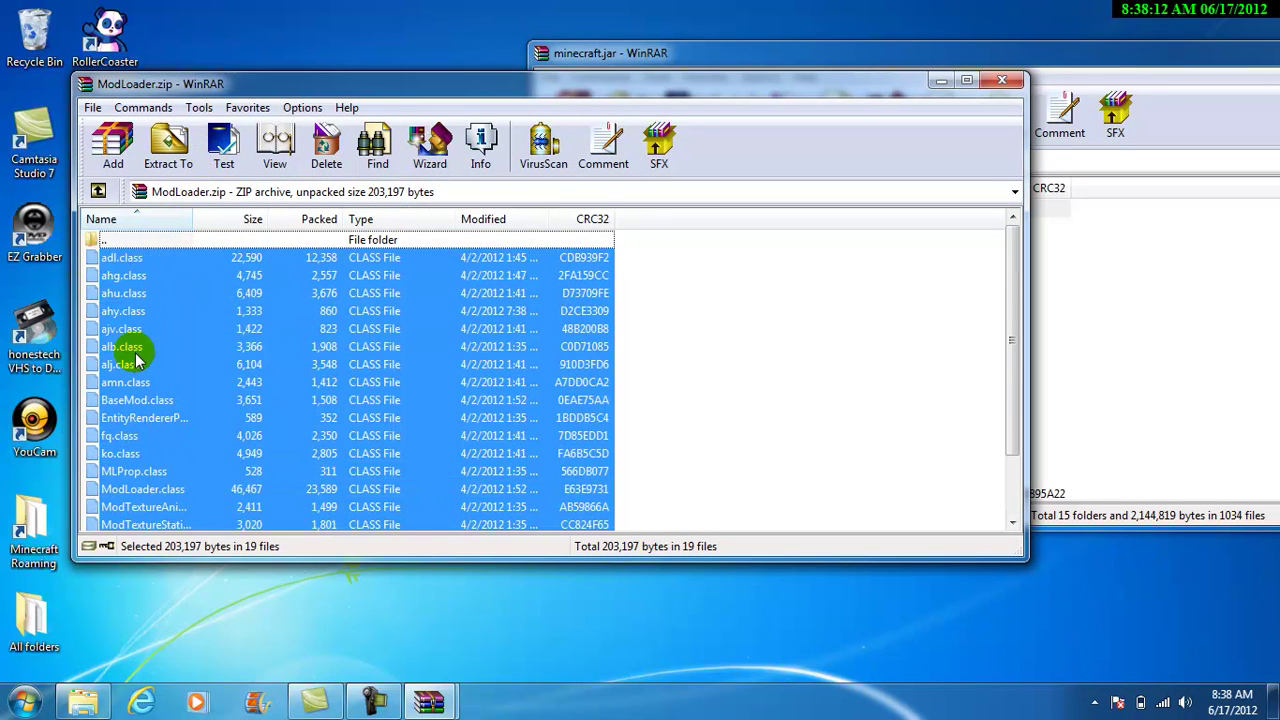
left_click_drag(135, 355, 570, 399)
left_click_drag(1100, 354, 1100, 354)
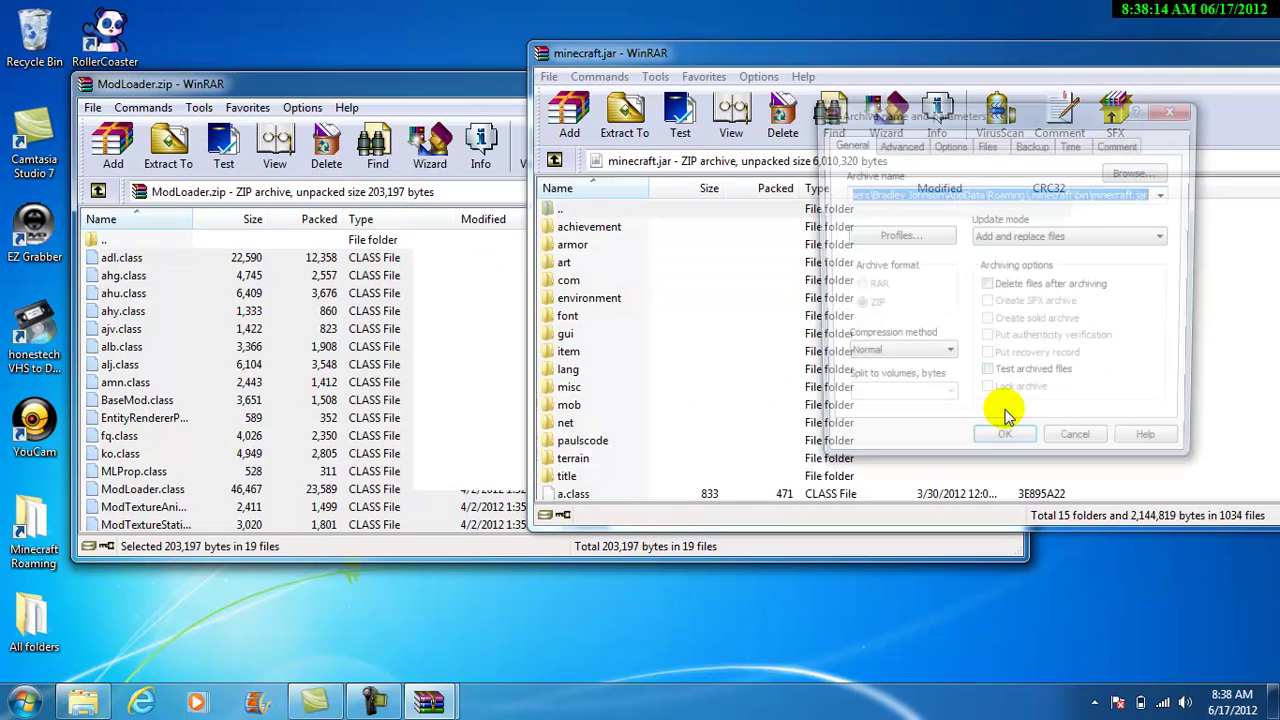
left_click(988, 449)
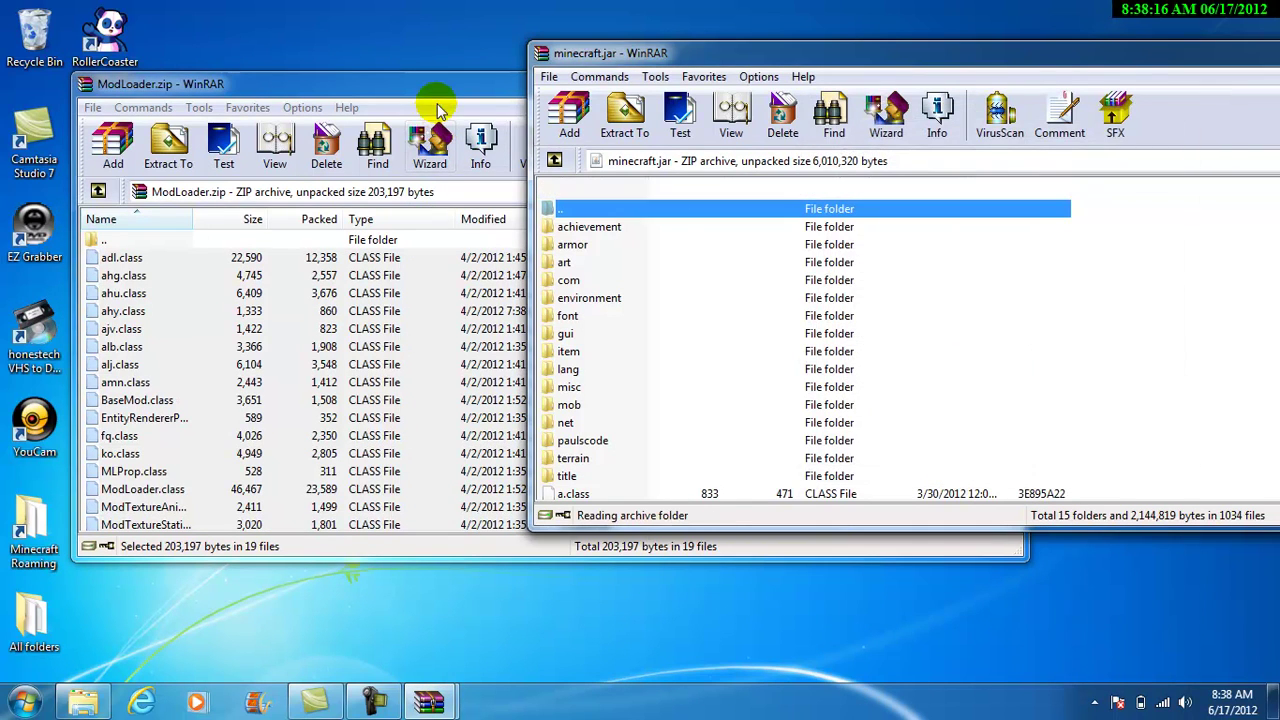
left_click(431, 80)
left_click(1010, 80)
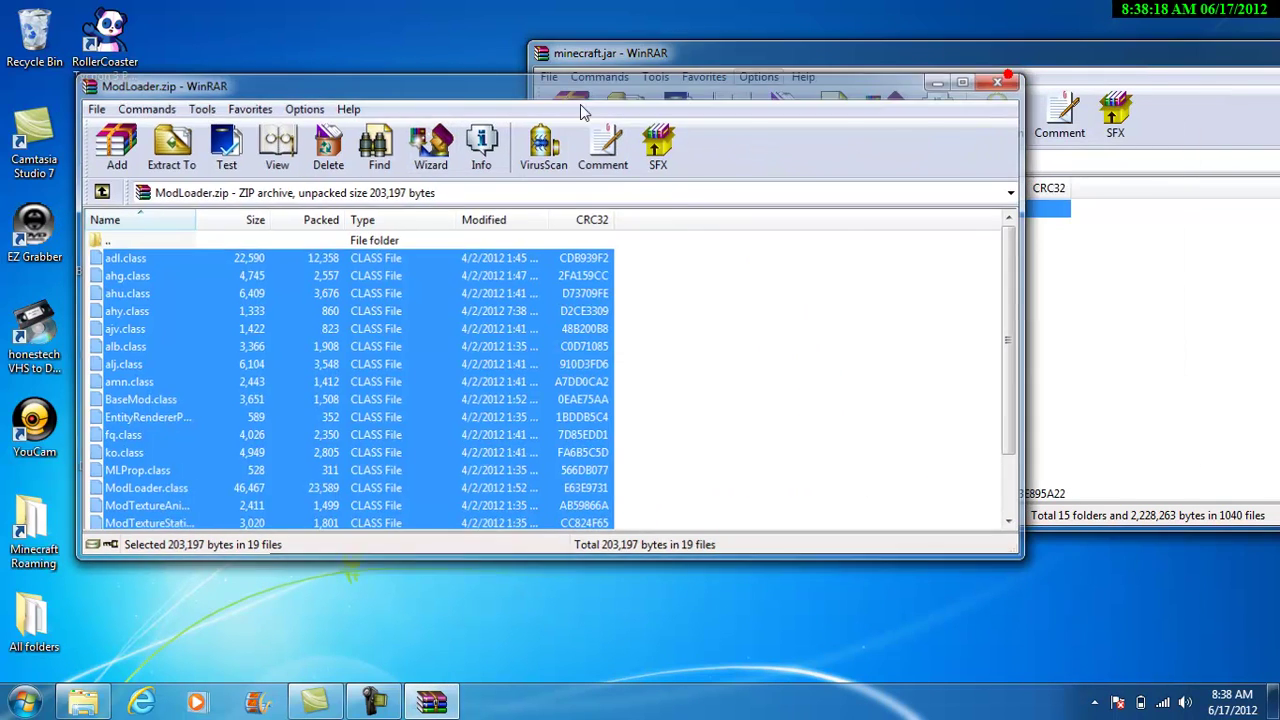
left_click_drag(458, 140, 57, 648)
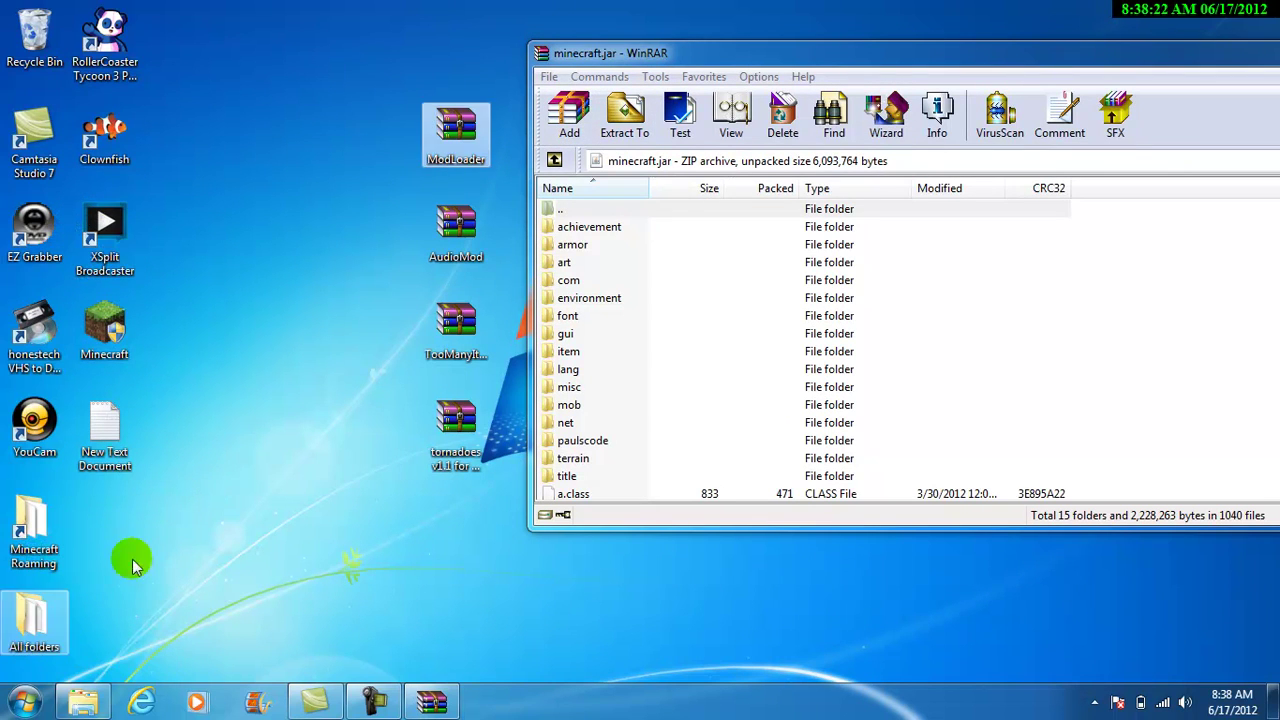
Step: Add the ibxm and paulscode folders and sd.class from AudioMod.zip to minecraft.jar, and move the closed AudioMod archive into All folders
left_click(456, 233)
double_click(456, 233)
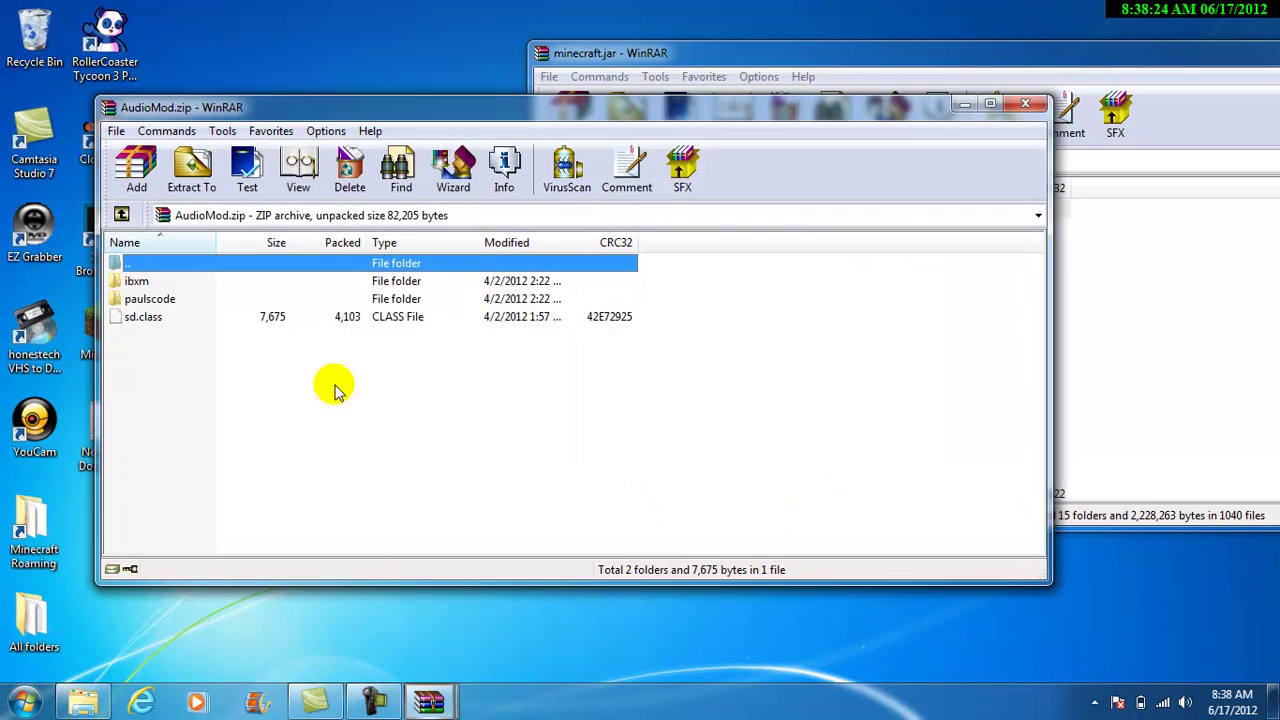
left_click_drag(246, 452, 1180, 325)
left_click(1005, 449)
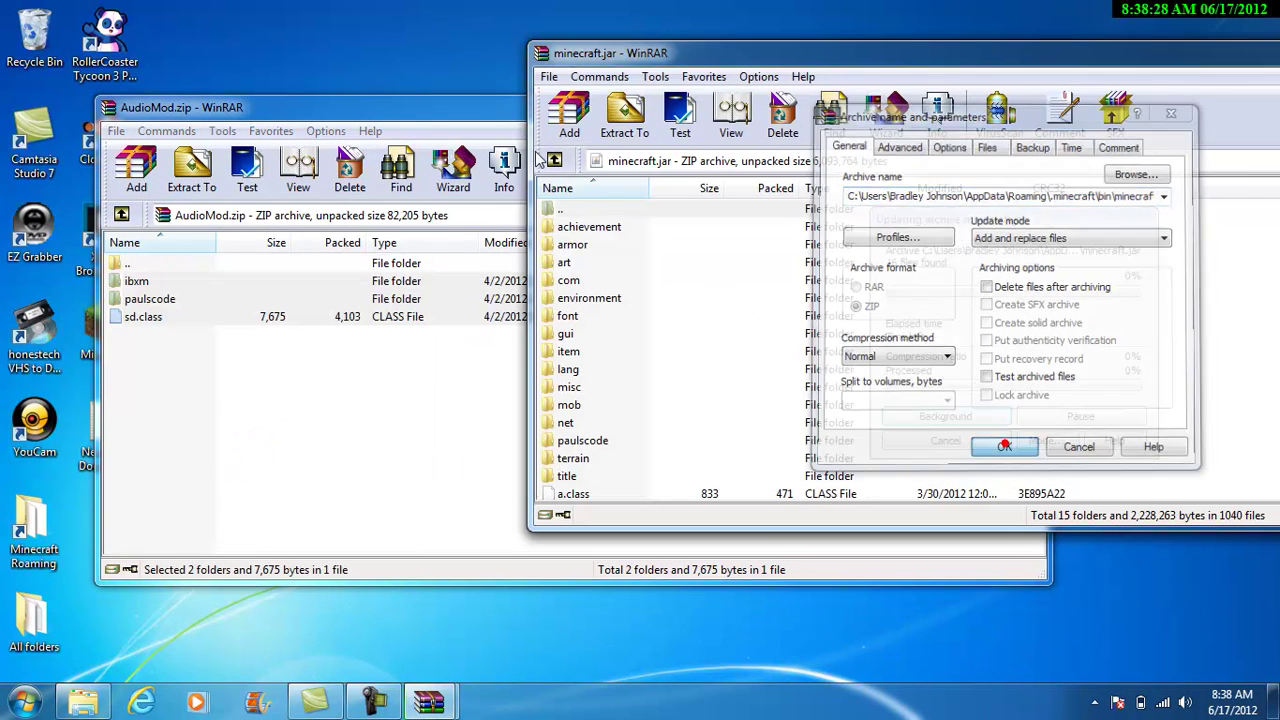
left_click(490, 105)
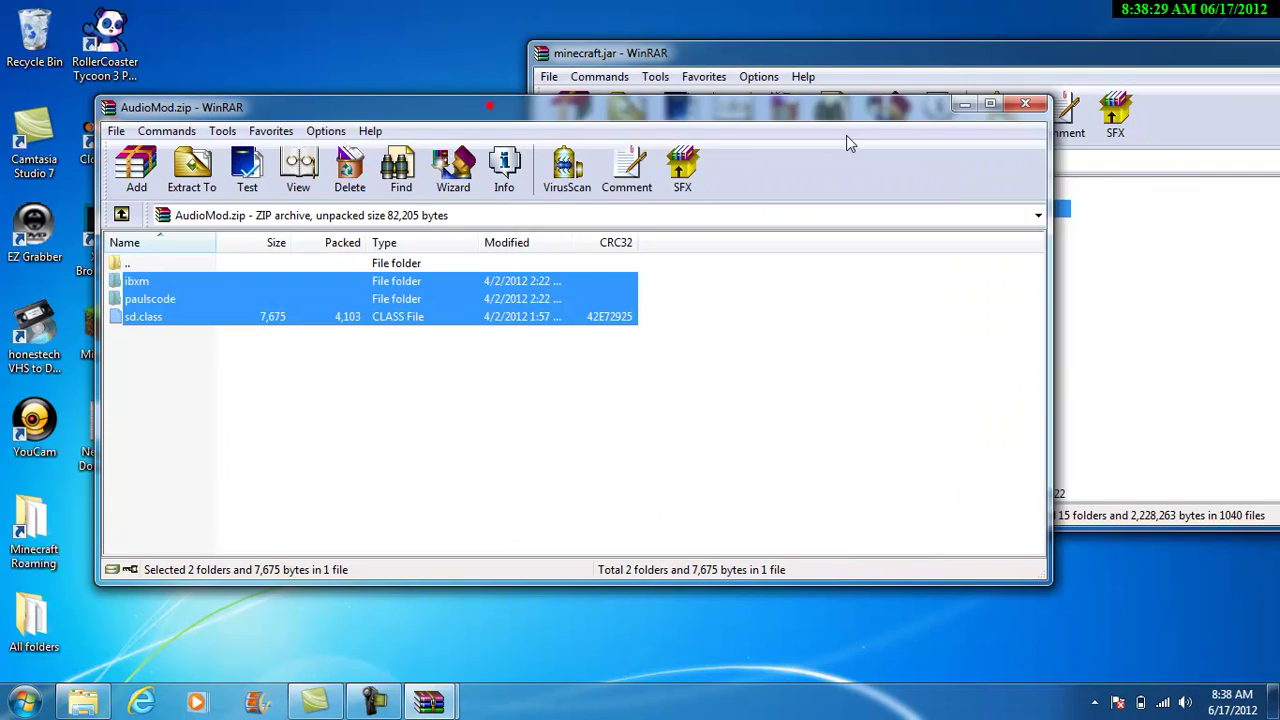
left_click(1026, 106)
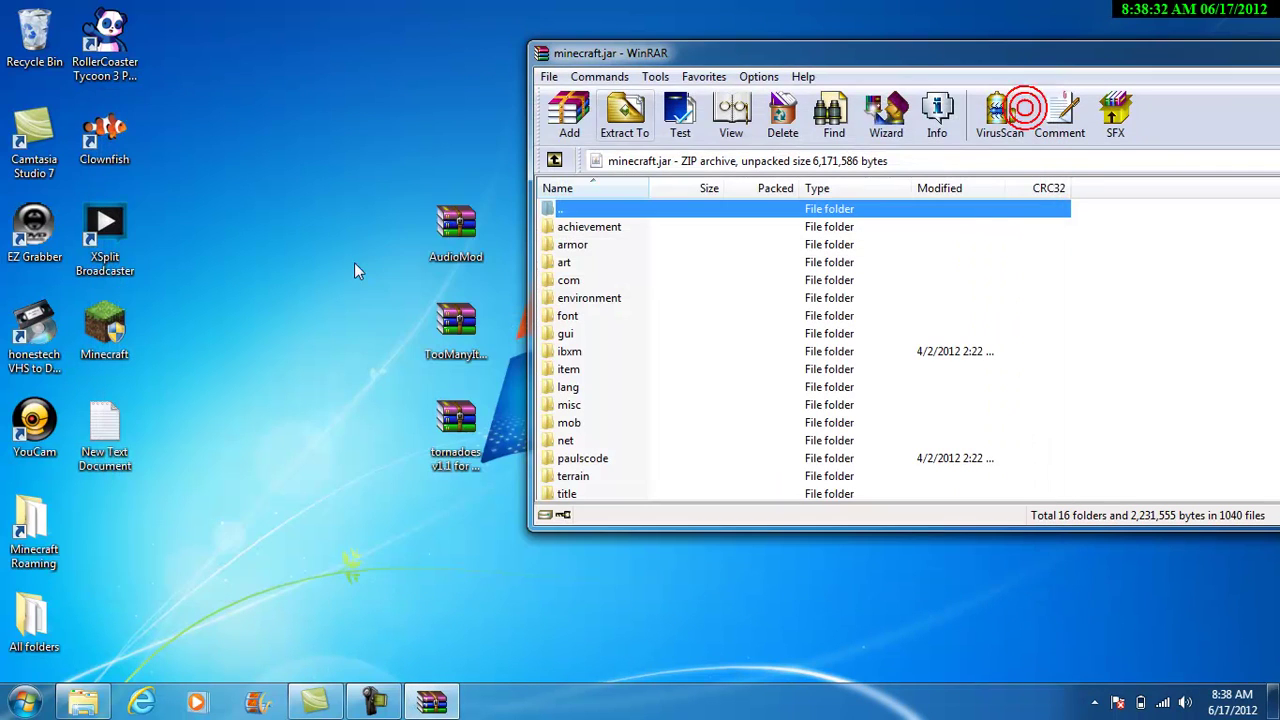
left_click_drag(456, 232, 36, 630)
Step: Add all files from the TooManyItems archive to minecraft.jar, and move the closed TooManyItems archive into All folders
double_click(447, 343)
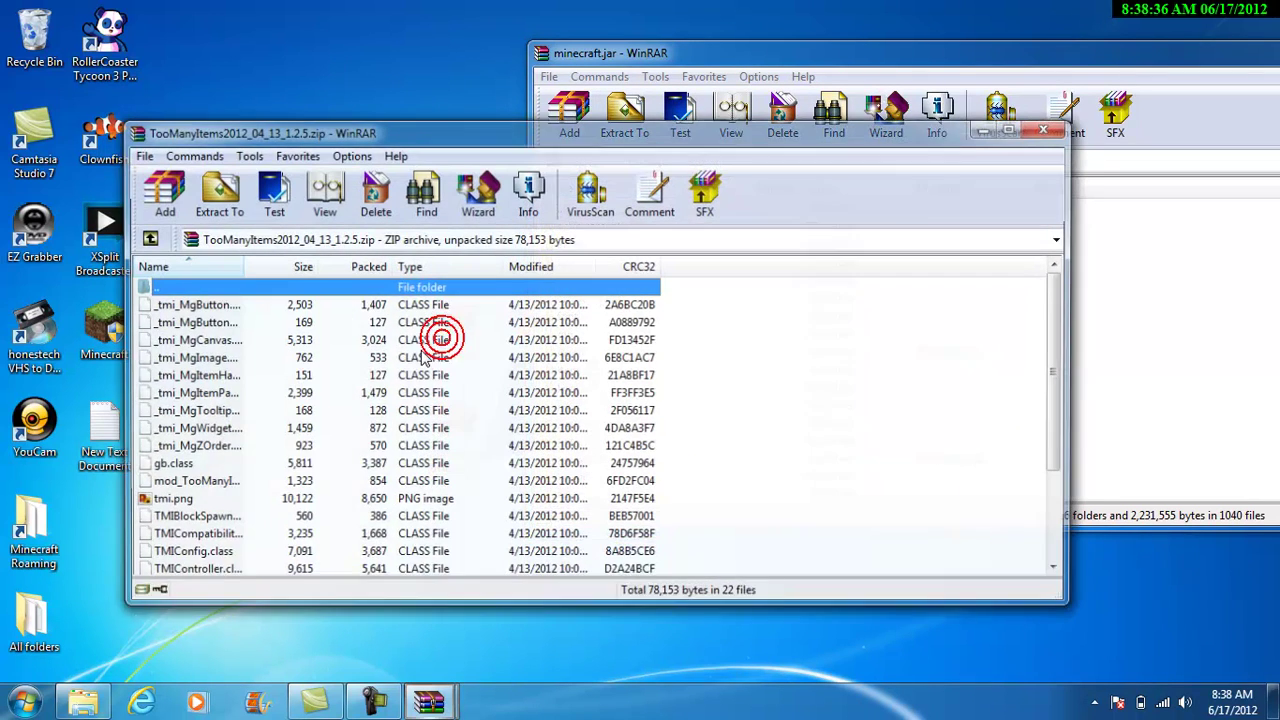
scroll(380, 440, "down", 3)
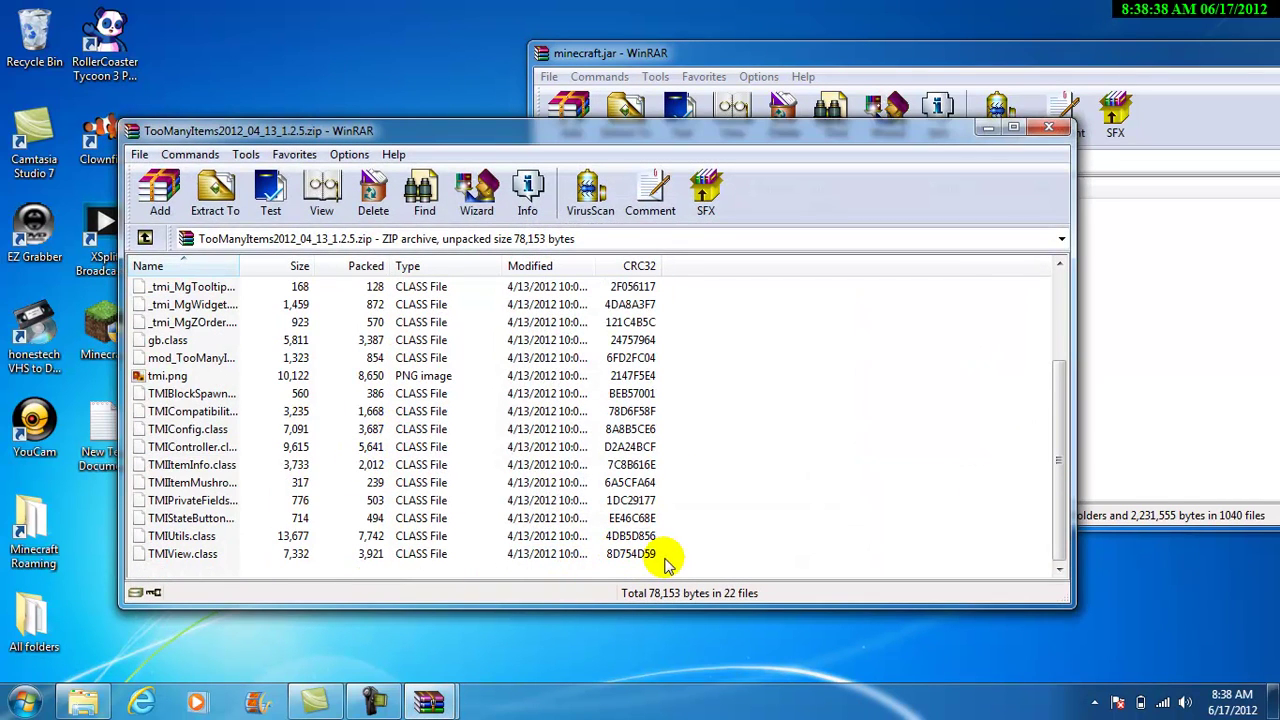
left_click_drag(600, 556, 240, 311)
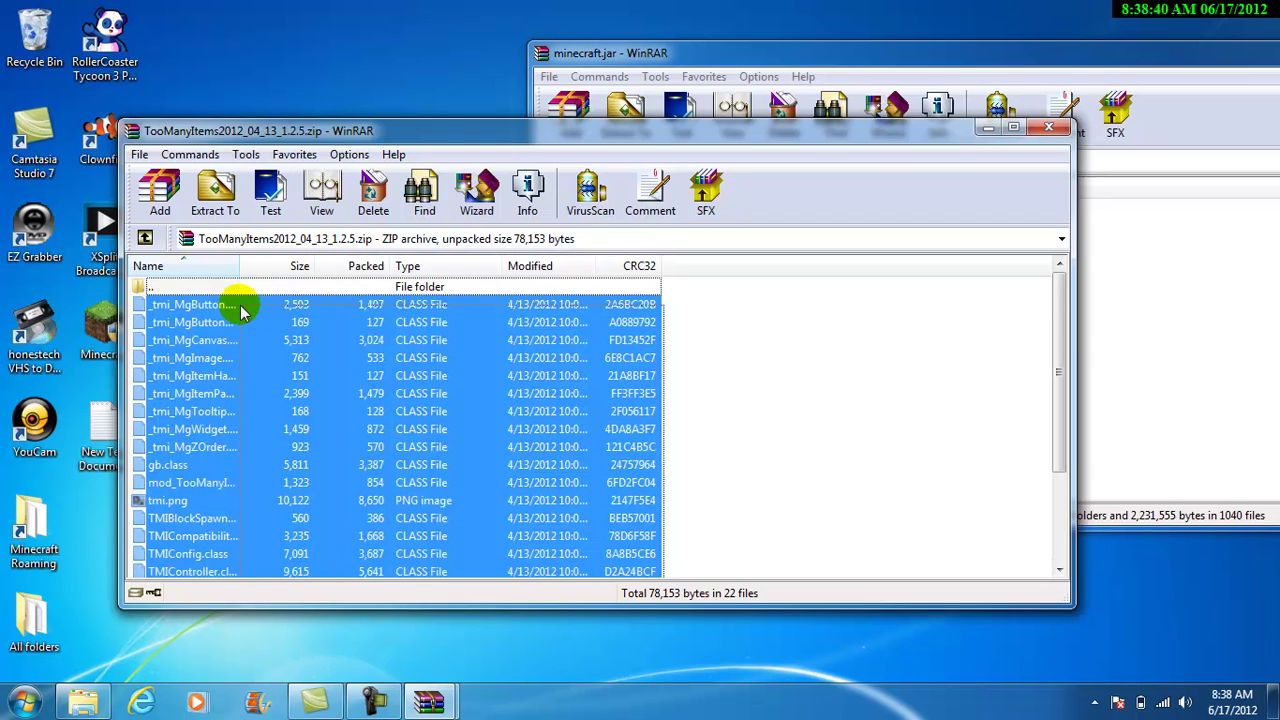
left_click_drag(220, 411, 1031, 418)
left_click_drag(1145, 389, 1145, 390)
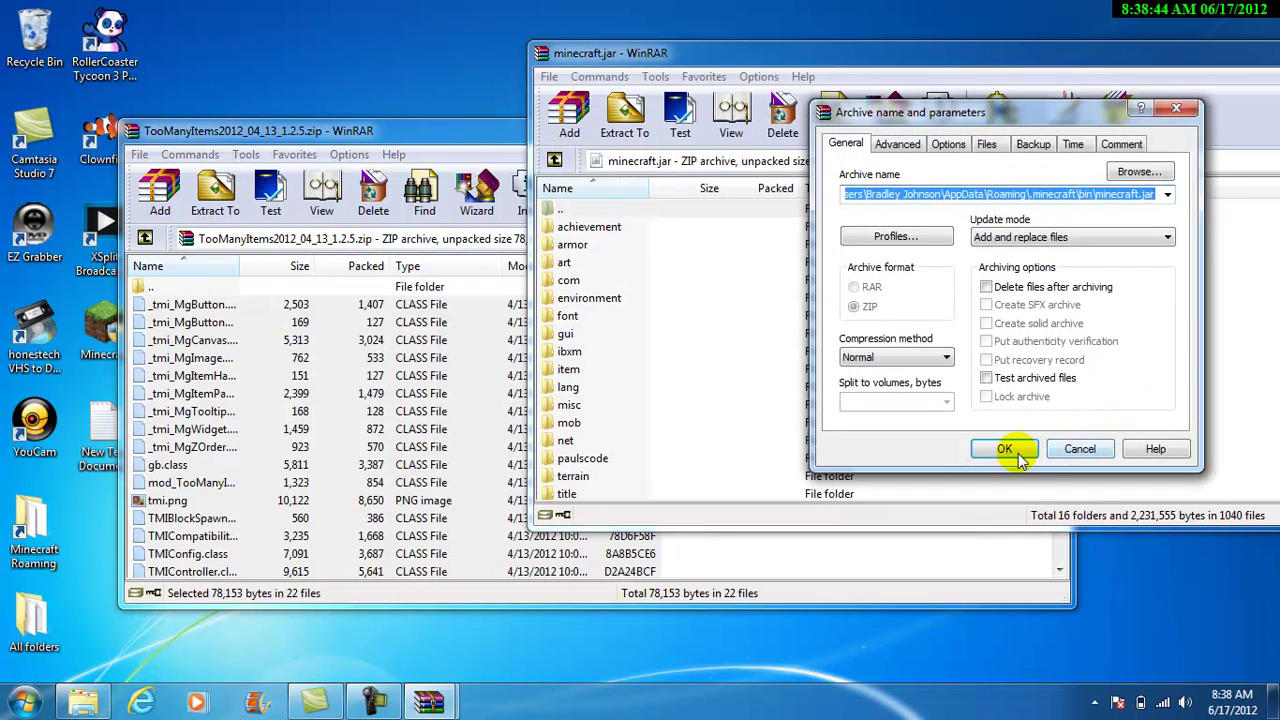
left_click(1006, 449)
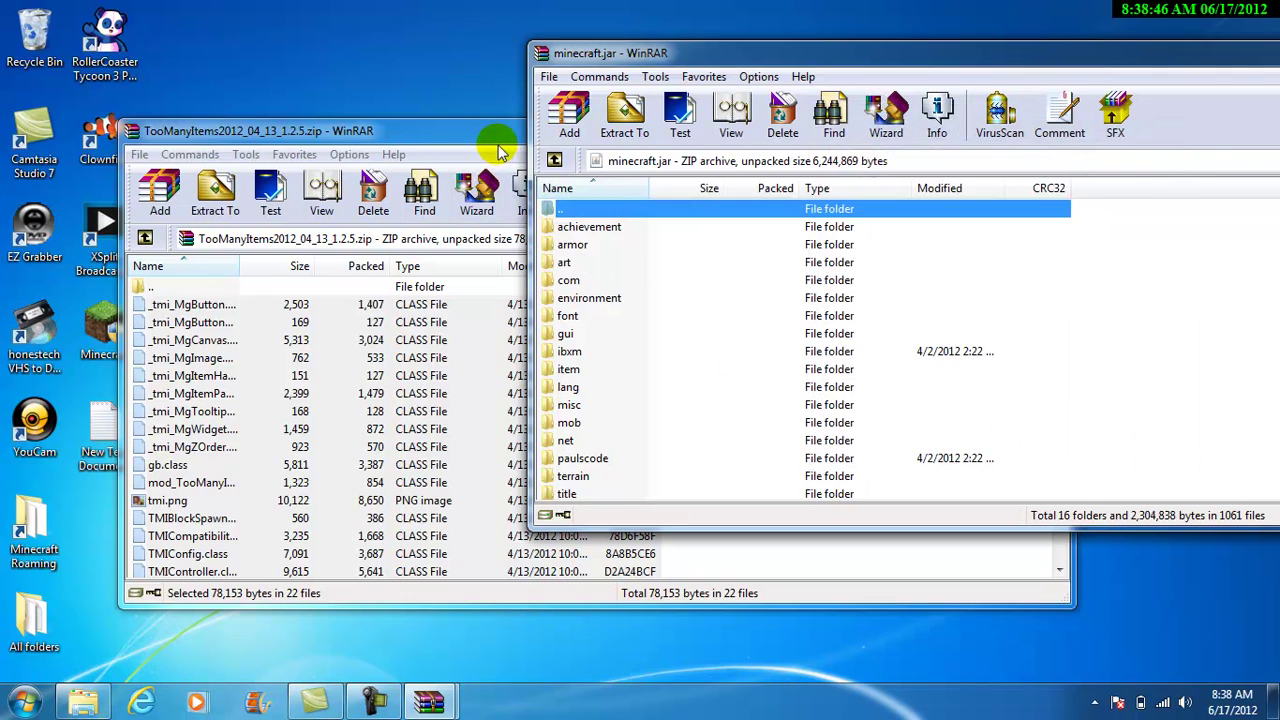
left_click(487, 140)
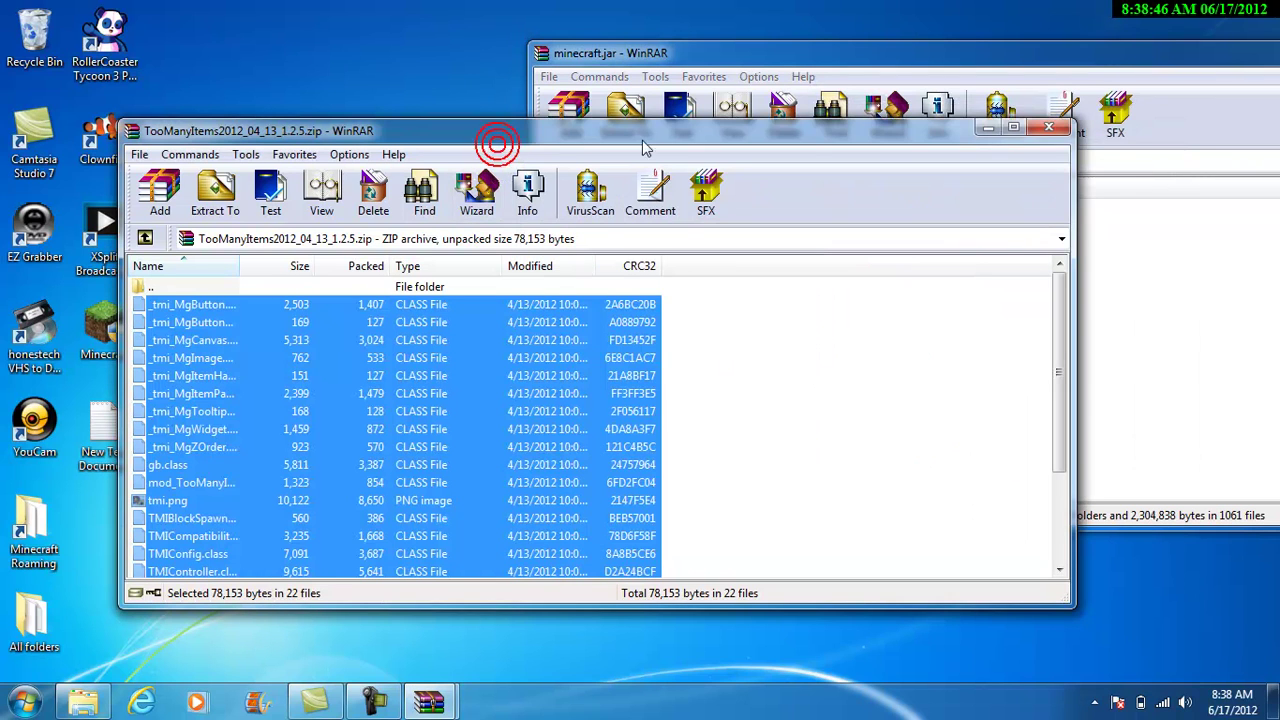
left_click(1045, 133)
left_click_drag(443, 300, 40, 635)
Step: Bring the minecraft.jar archive window fully into view and close it
left_click(446, 432)
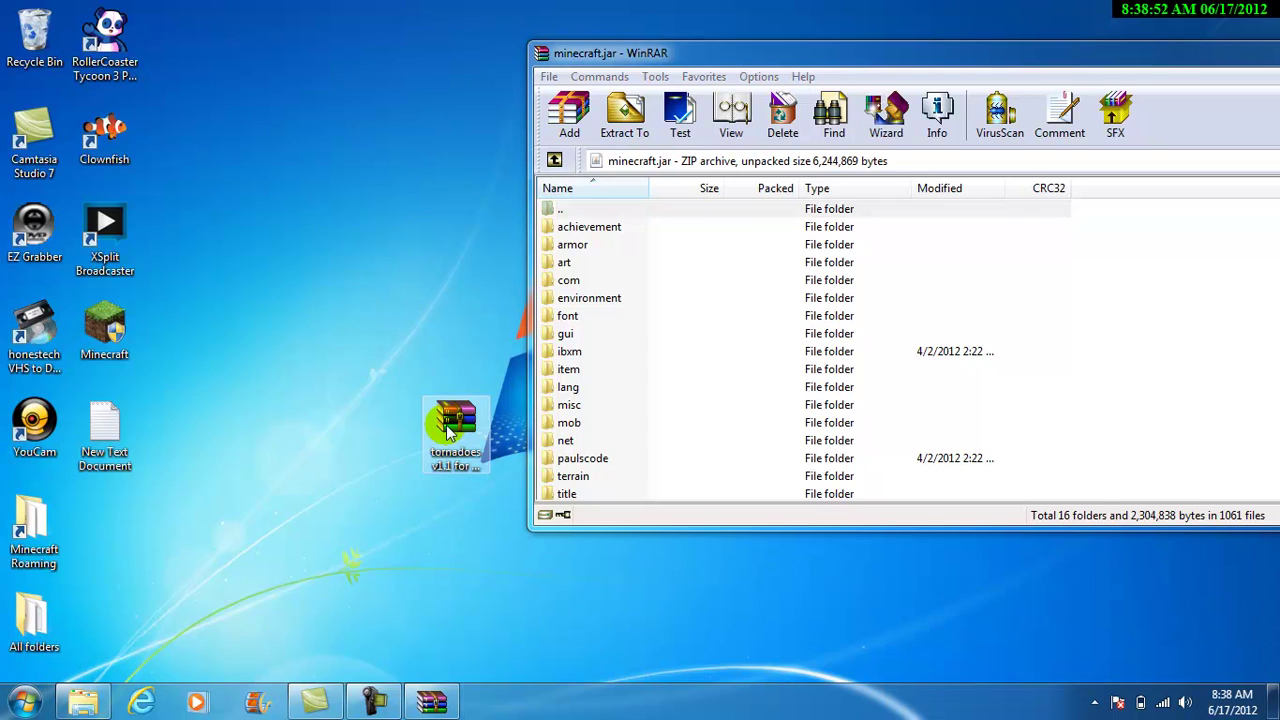
left_click(1217, 66)
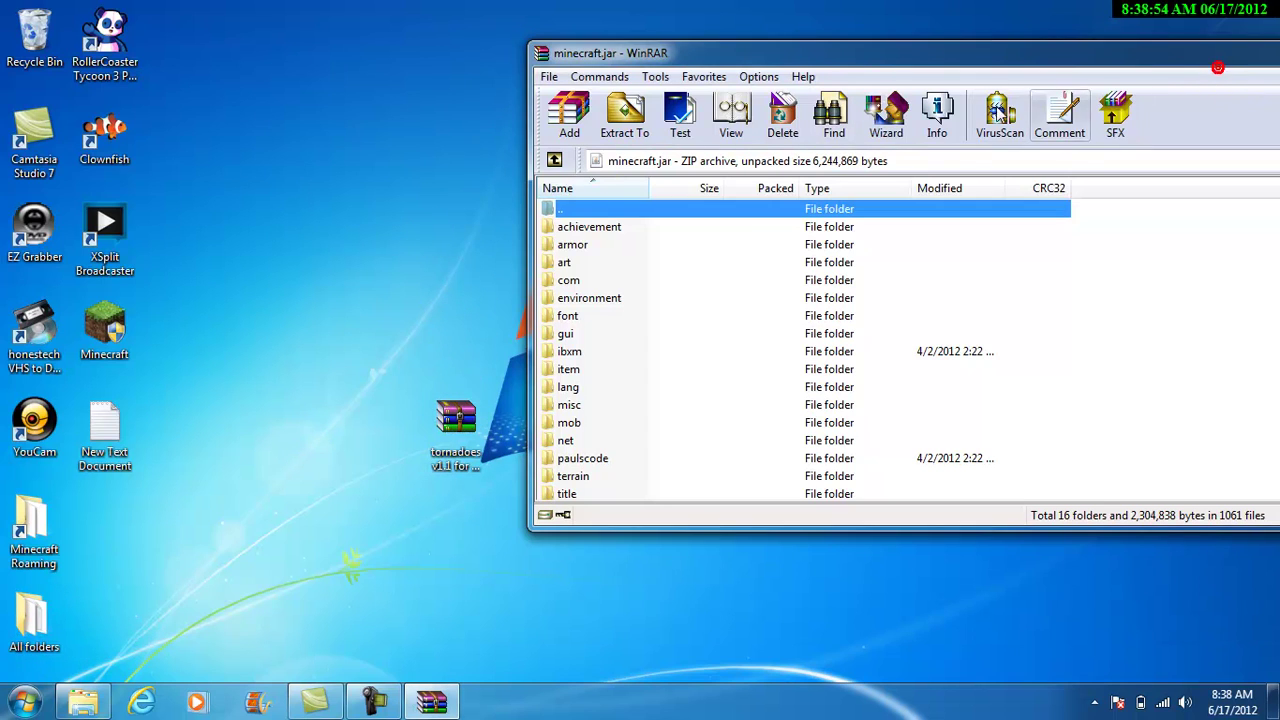
left_click_drag(1008, 55, 775, 123)
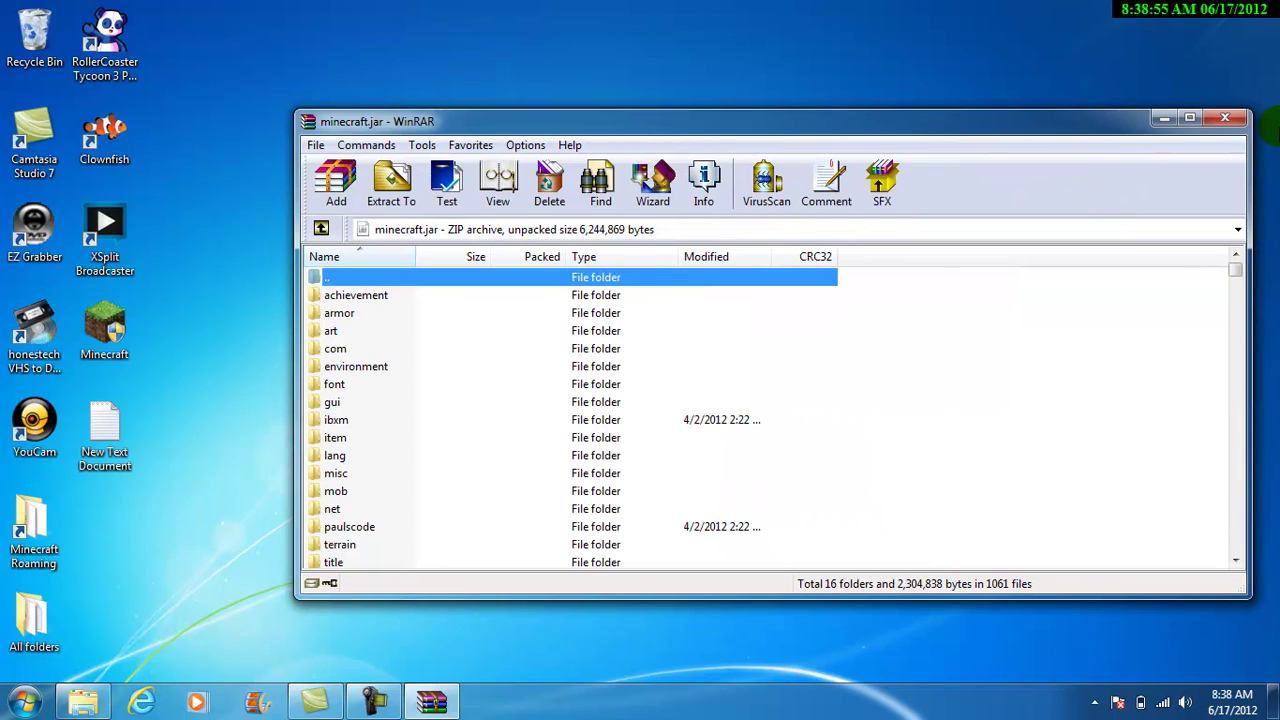
left_click(1222, 120)
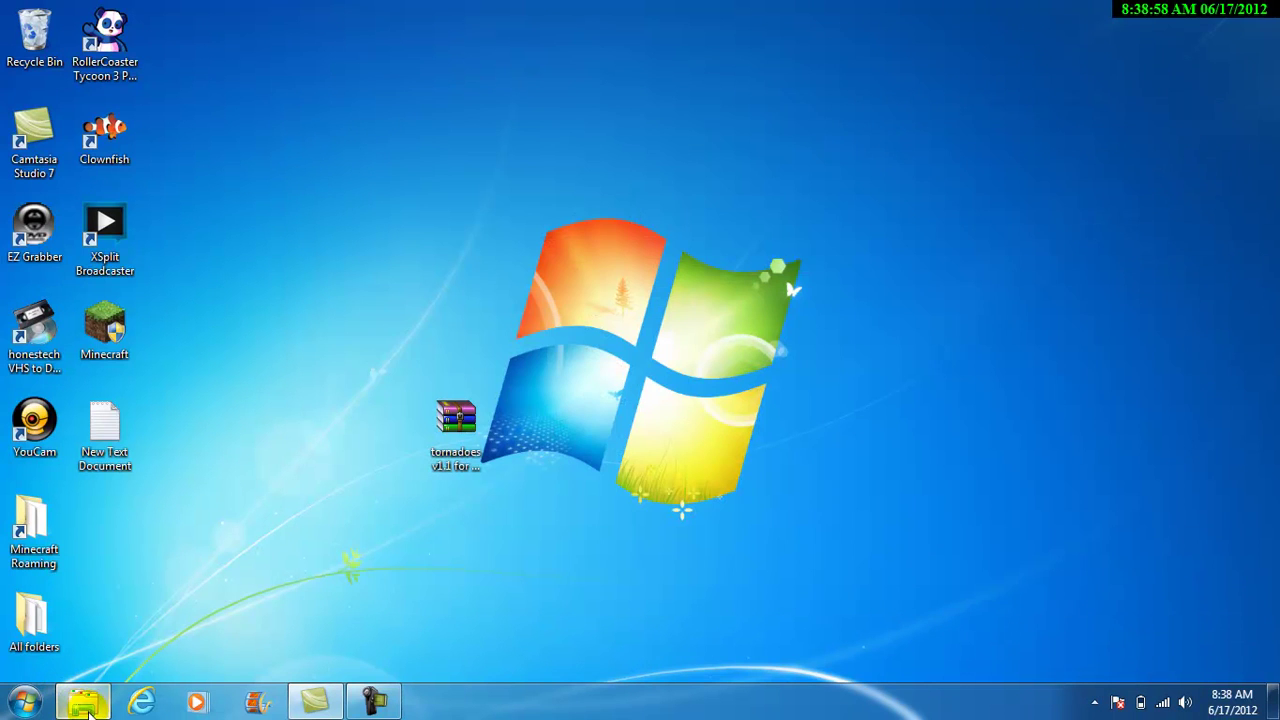
Step: Restore the folder window, go back to the .minecraft folder and place the window clear of the tornadoes archive
left_click(88, 706)
left_click(489, 110)
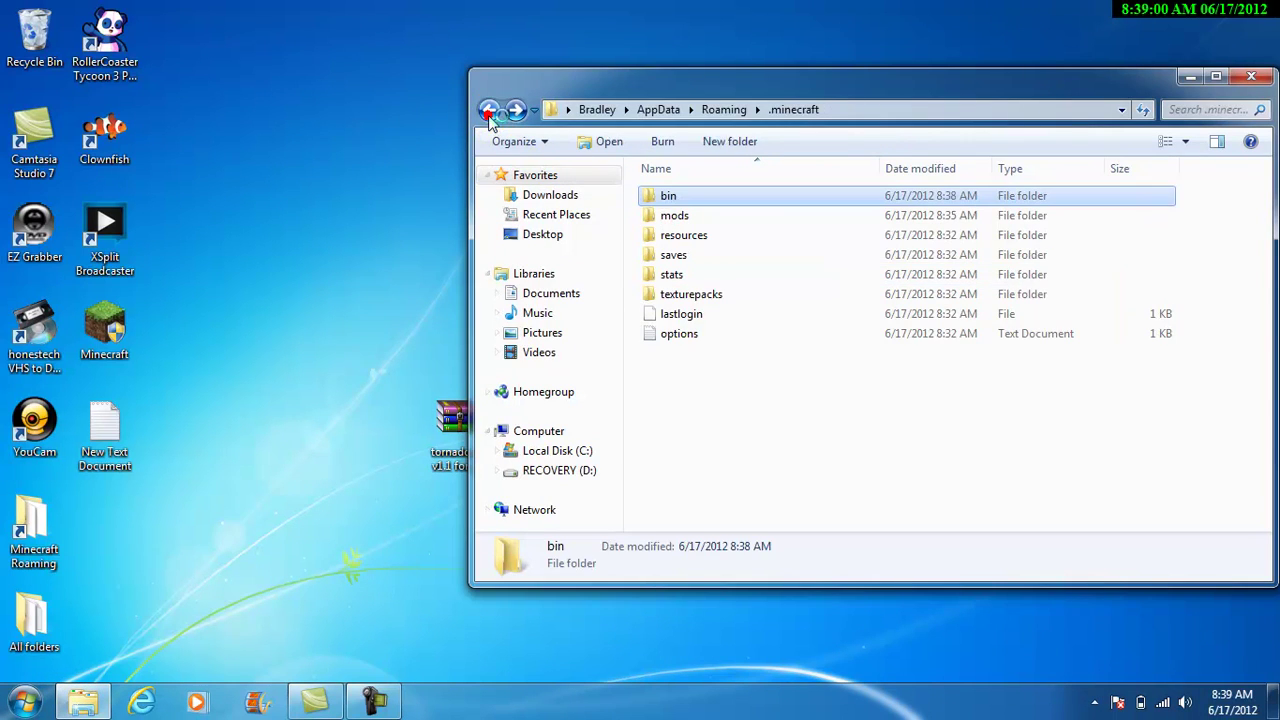
left_click_drag(607, 78, 700, 62)
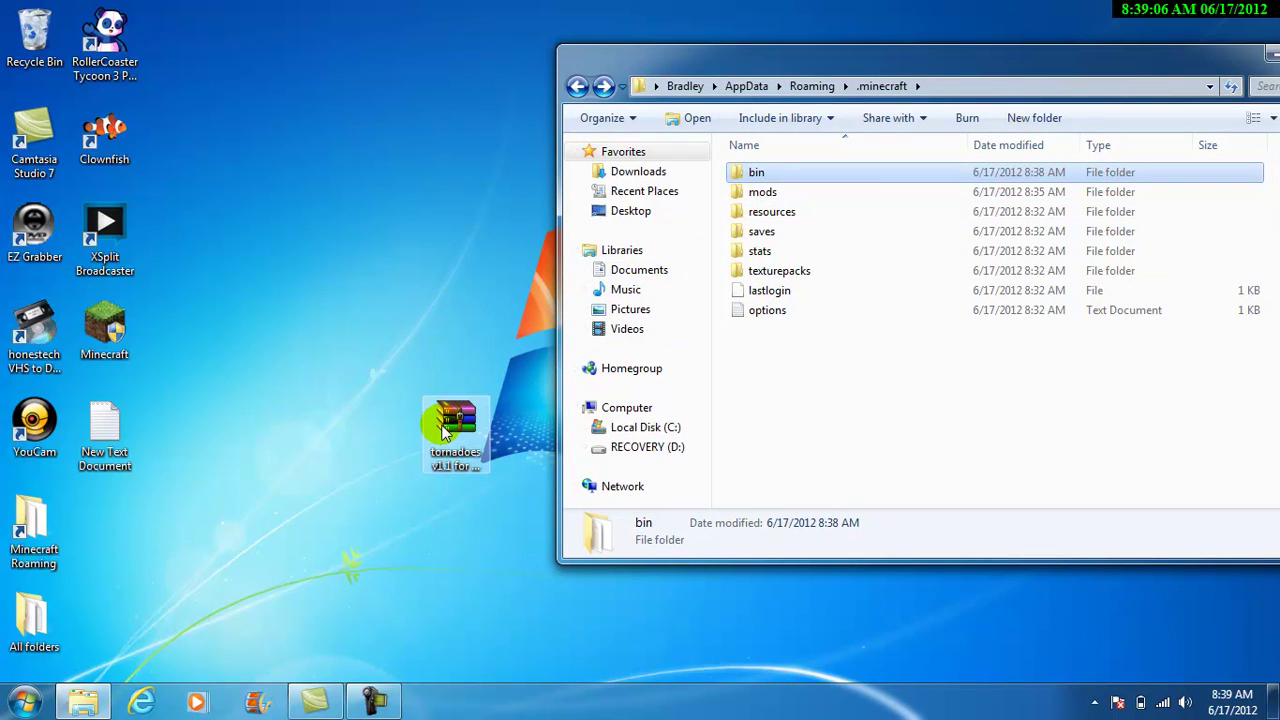
Step: Open the tornadoes v1.1 archive's "put contents in .minecraft folder" folder and set its window beside the .minecraft window
double_click(447, 428)
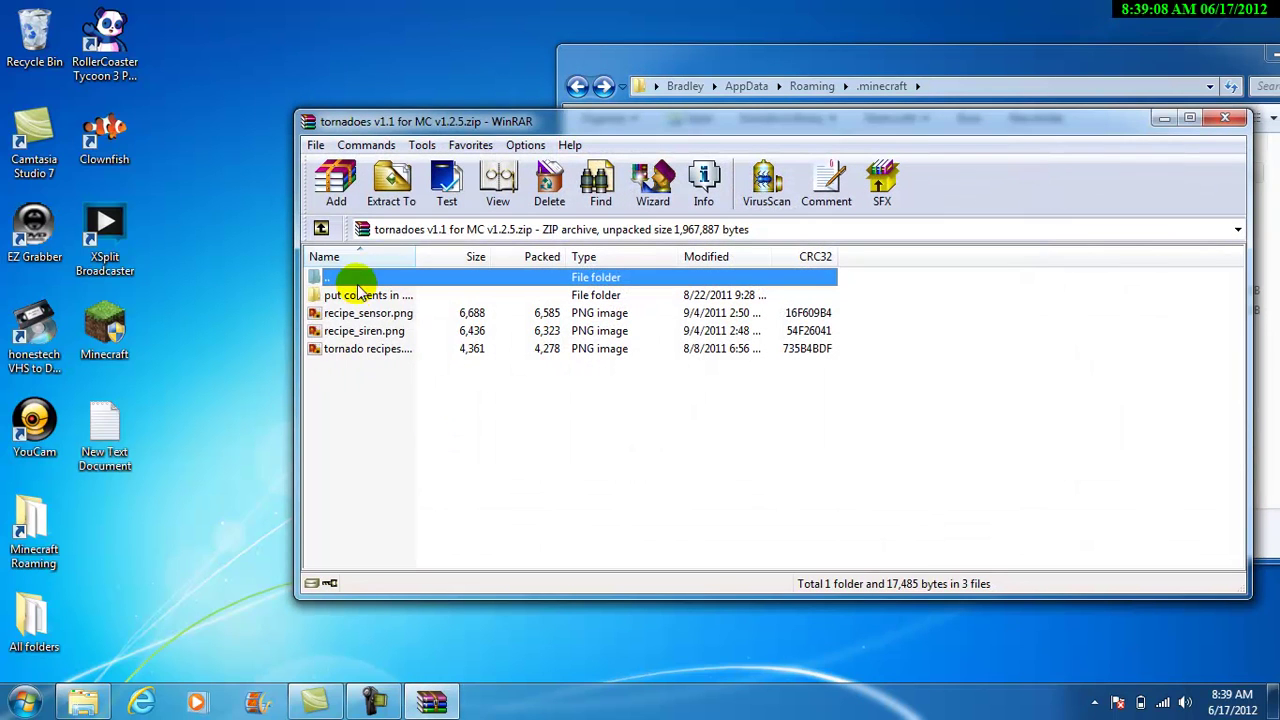
left_click_drag(348, 410, 349, 380)
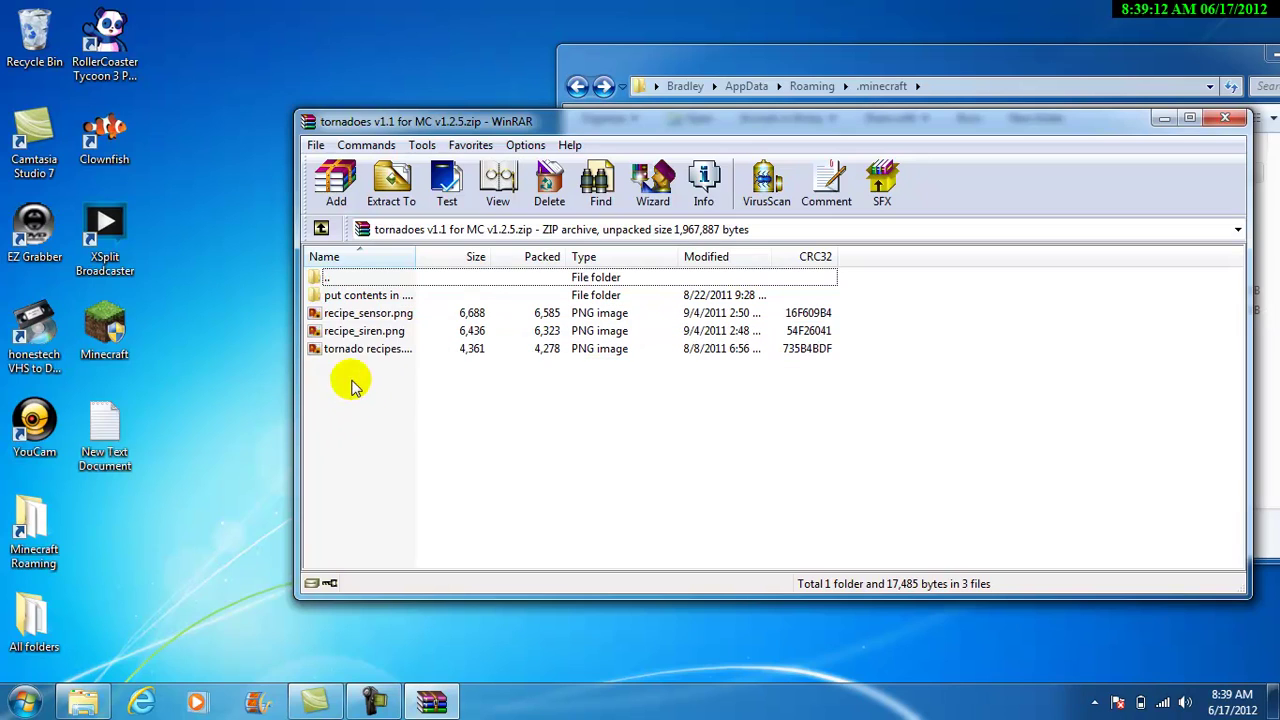
double_click(335, 298)
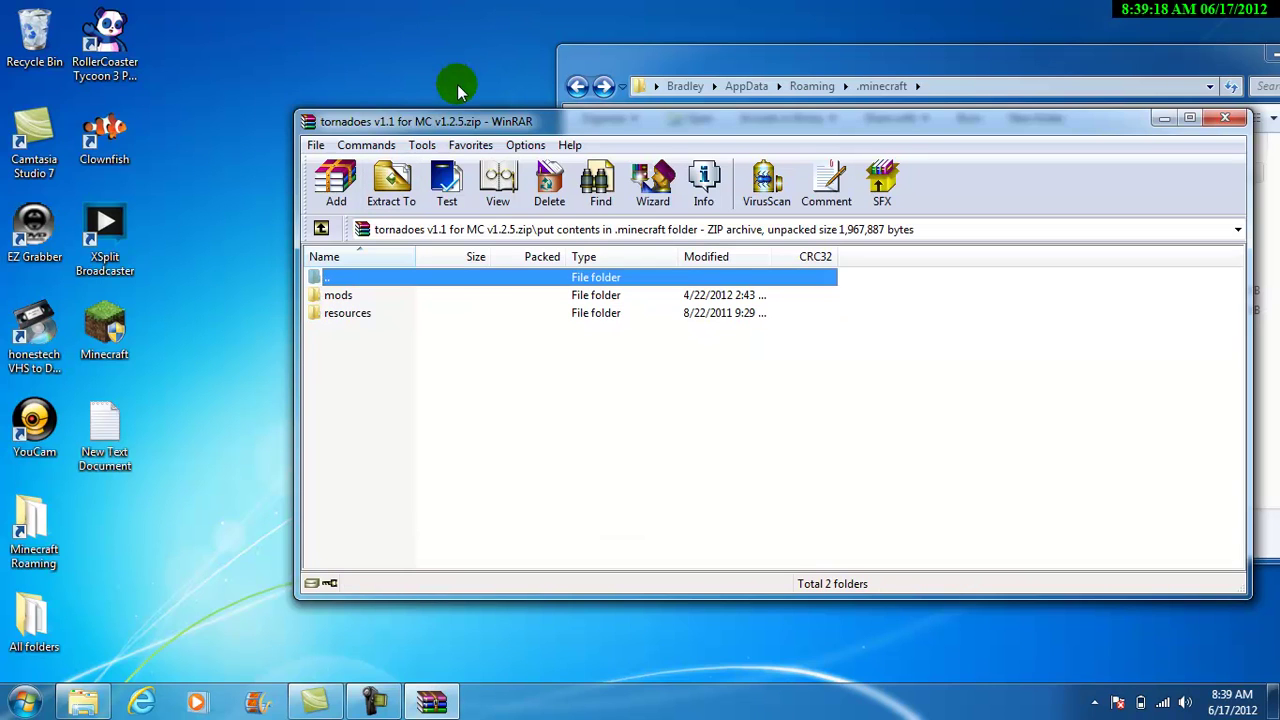
left_click_drag(470, 106, 305, 176)
Step: Copy the Weather v1.1 for MC 1.2.5 archive from the mod's mods folder into .minecraft's mods folder, and return both windows one level up
left_click(794, 55)
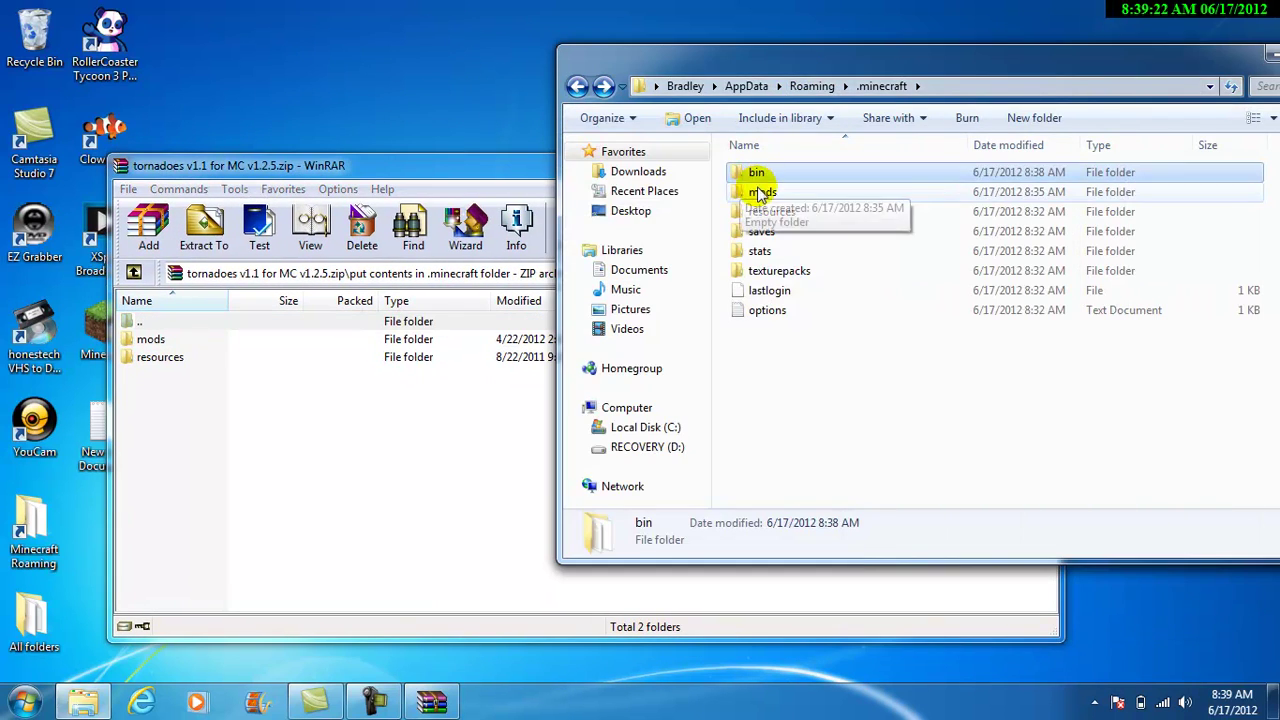
double_click(758, 194)
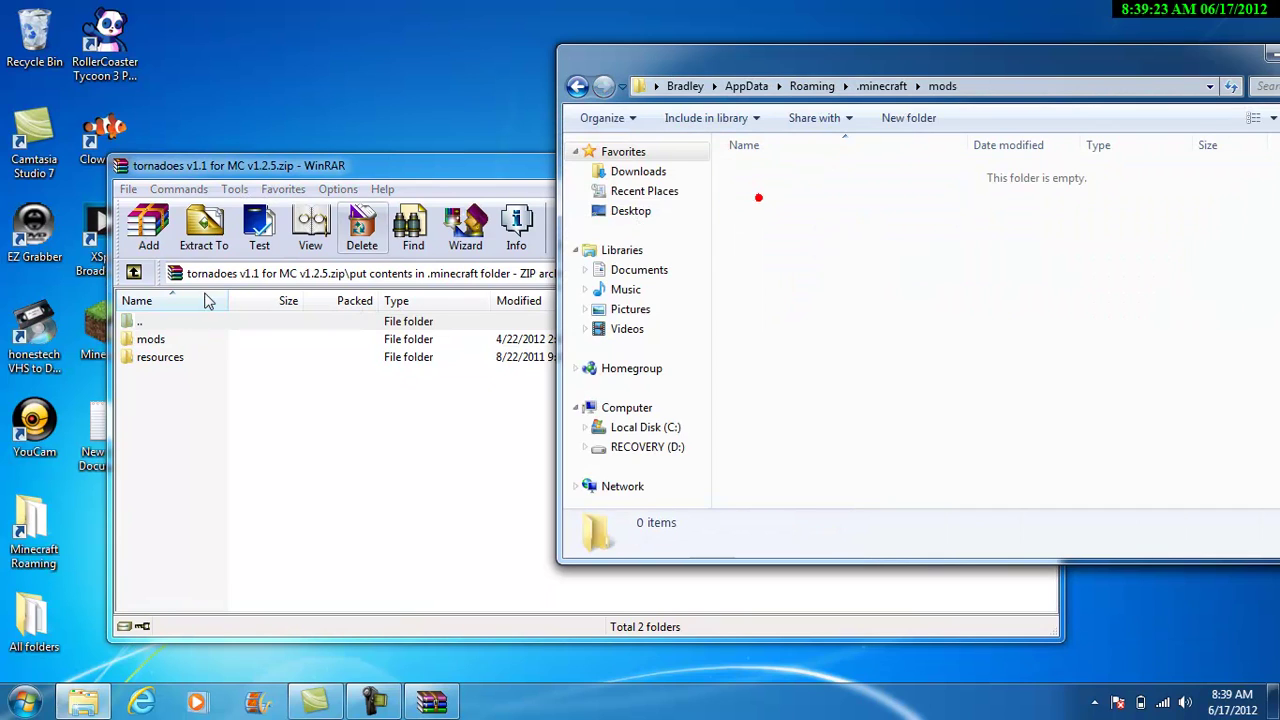
left_click(150, 339)
double_click(150, 339)
left_click_drag(157, 340, 997, 497)
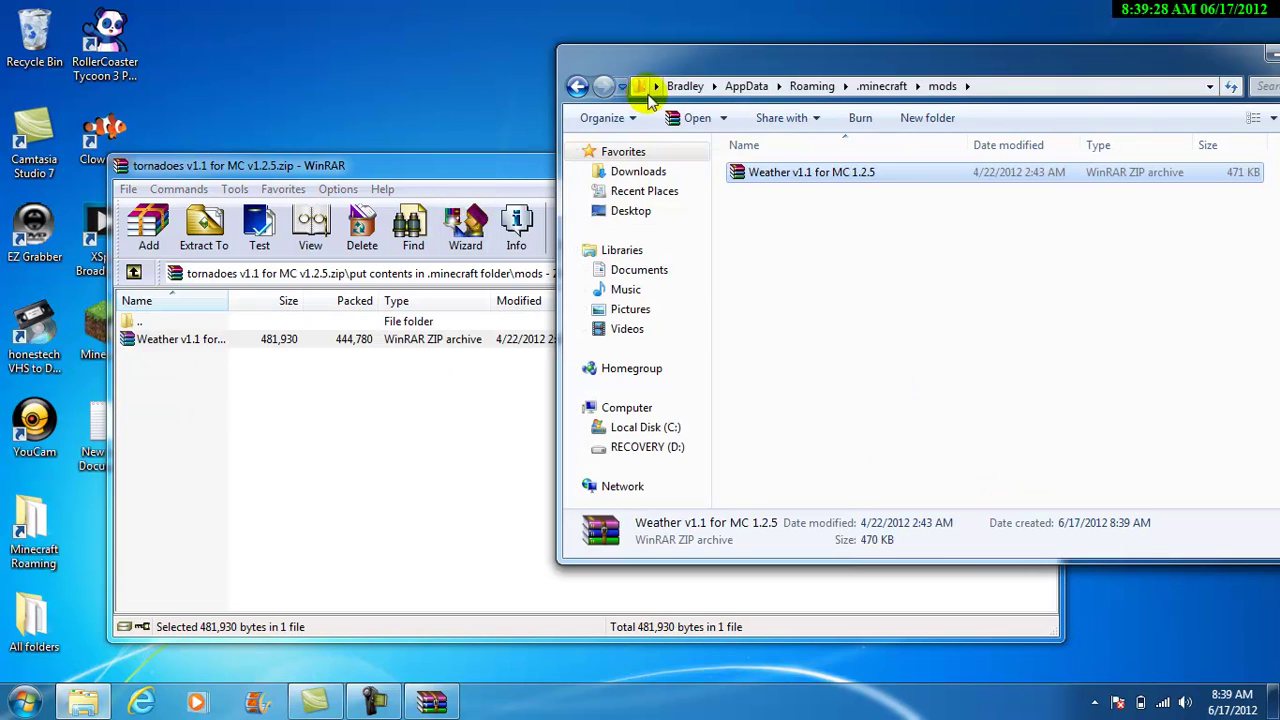
left_click(577, 87)
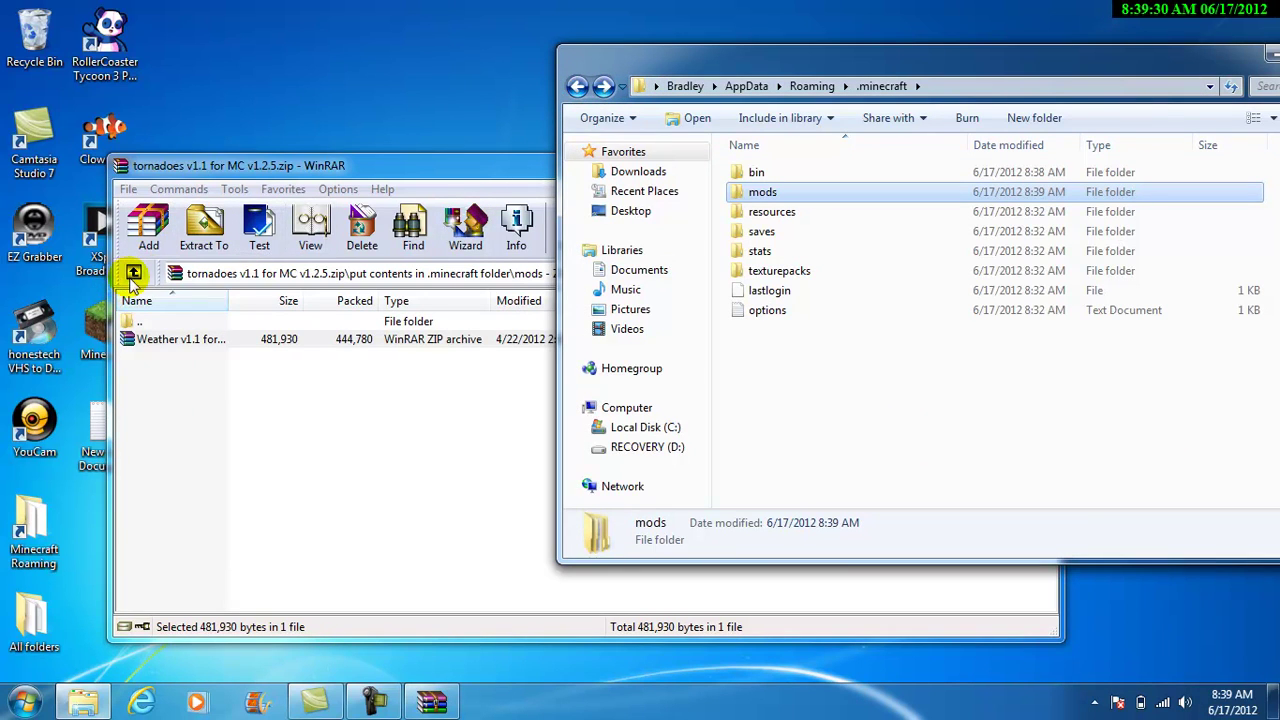
left_click(134, 274)
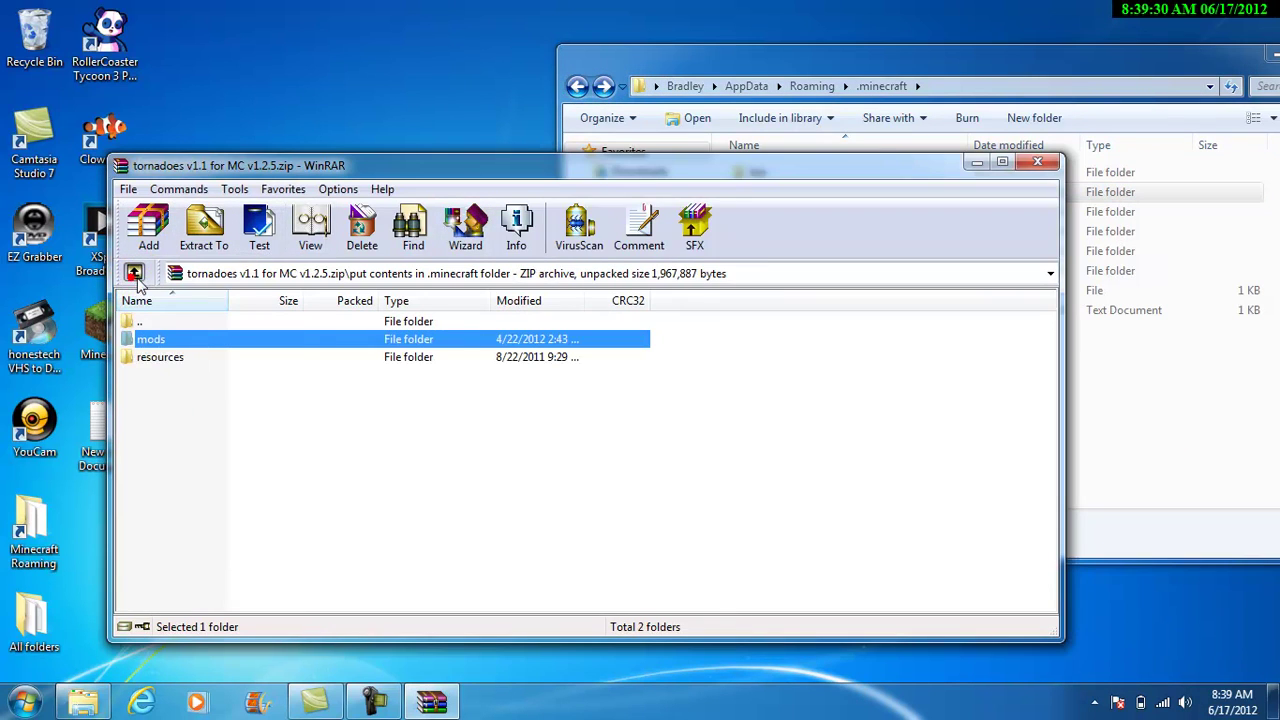
Step: Open the resources folder both in .minecraft and in the tornadoes archive to compare their contents
left_click(811, 61)
double_click(762, 212)
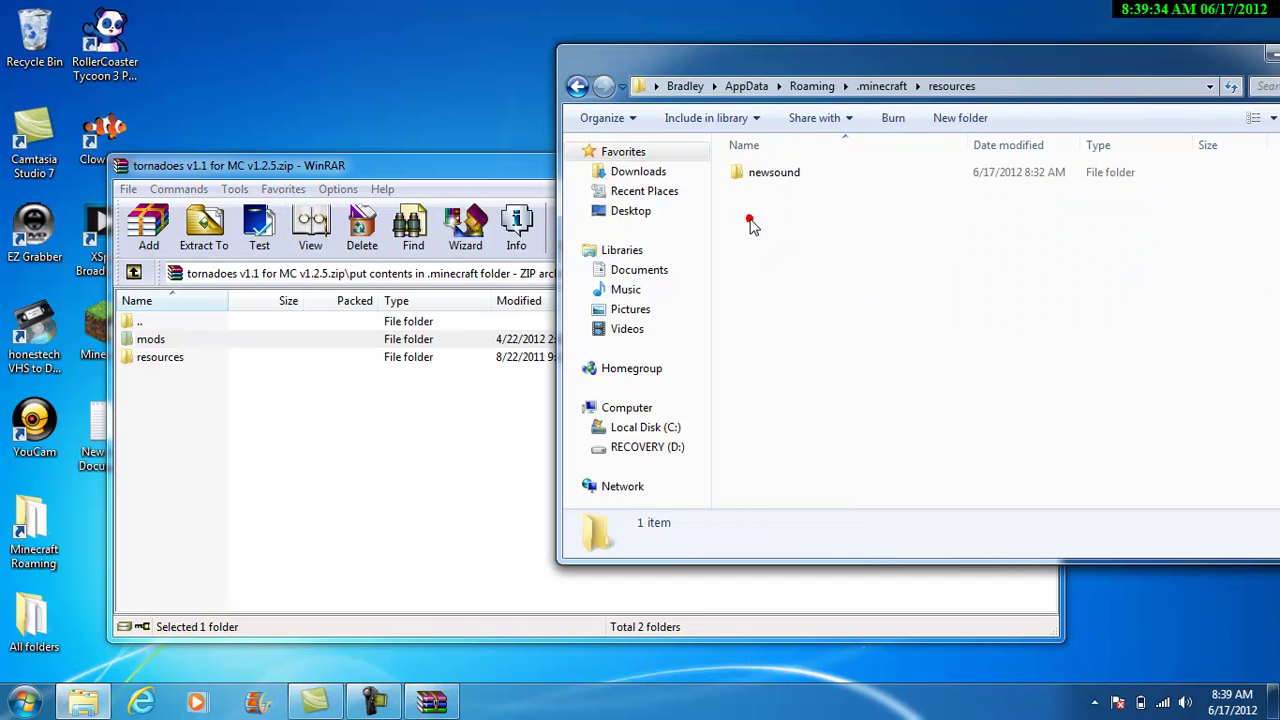
double_click(163, 357)
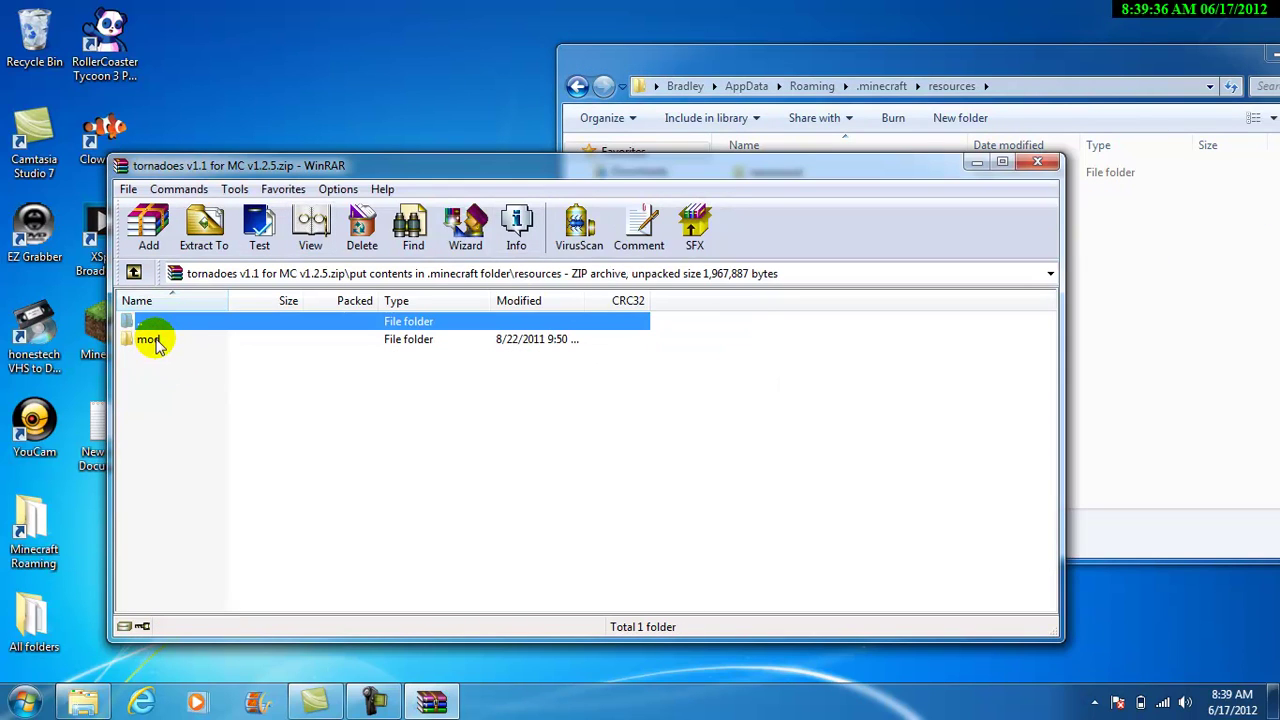
left_click(1240, 404)
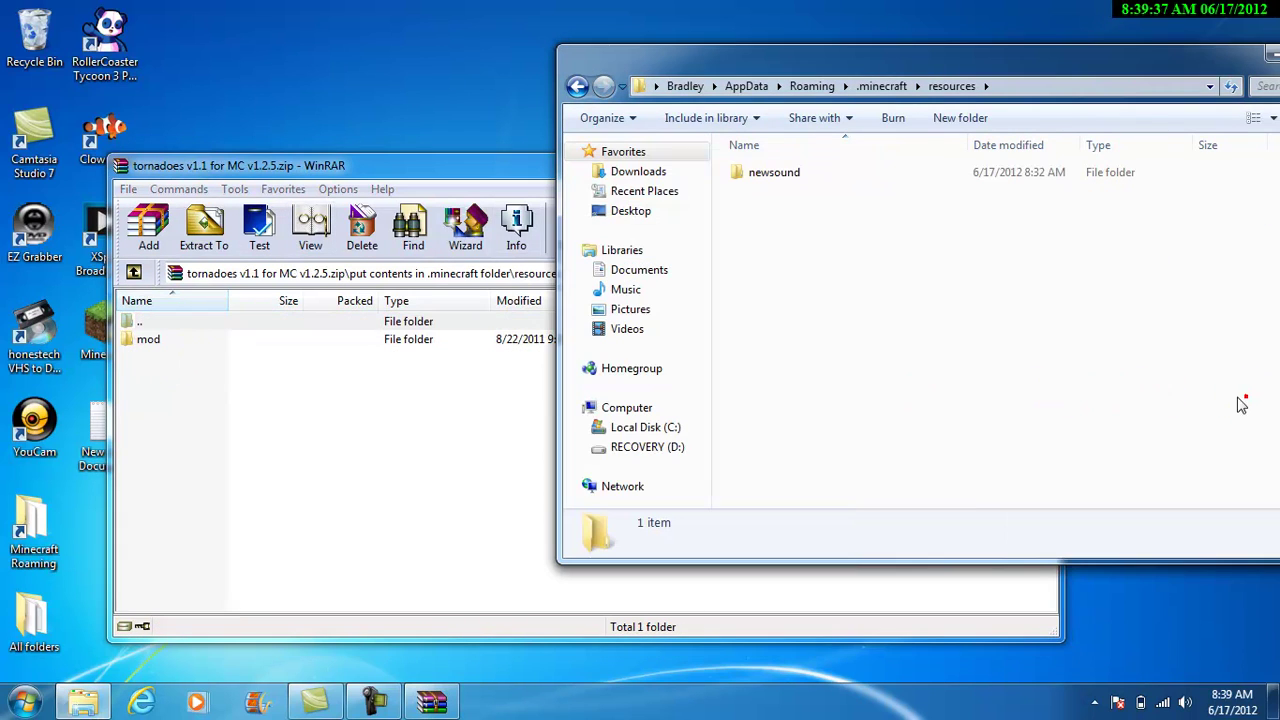
right_click(758, 255)
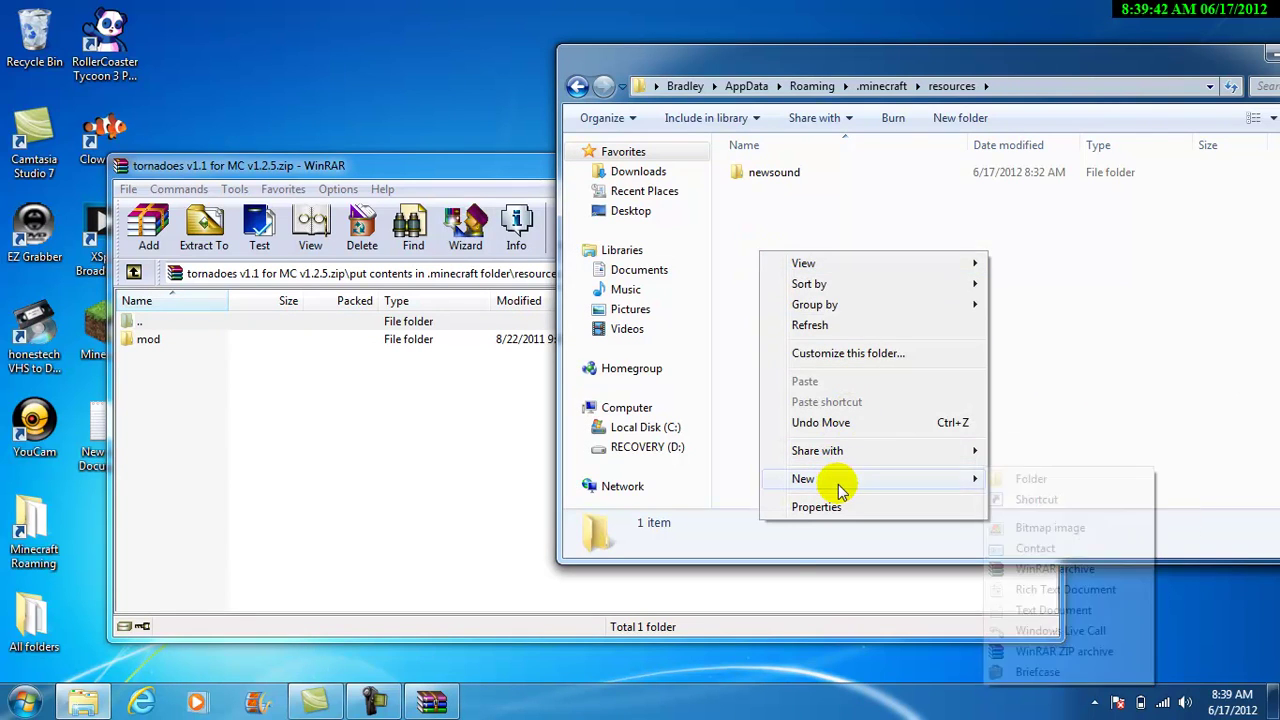
mouse_move(840, 488)
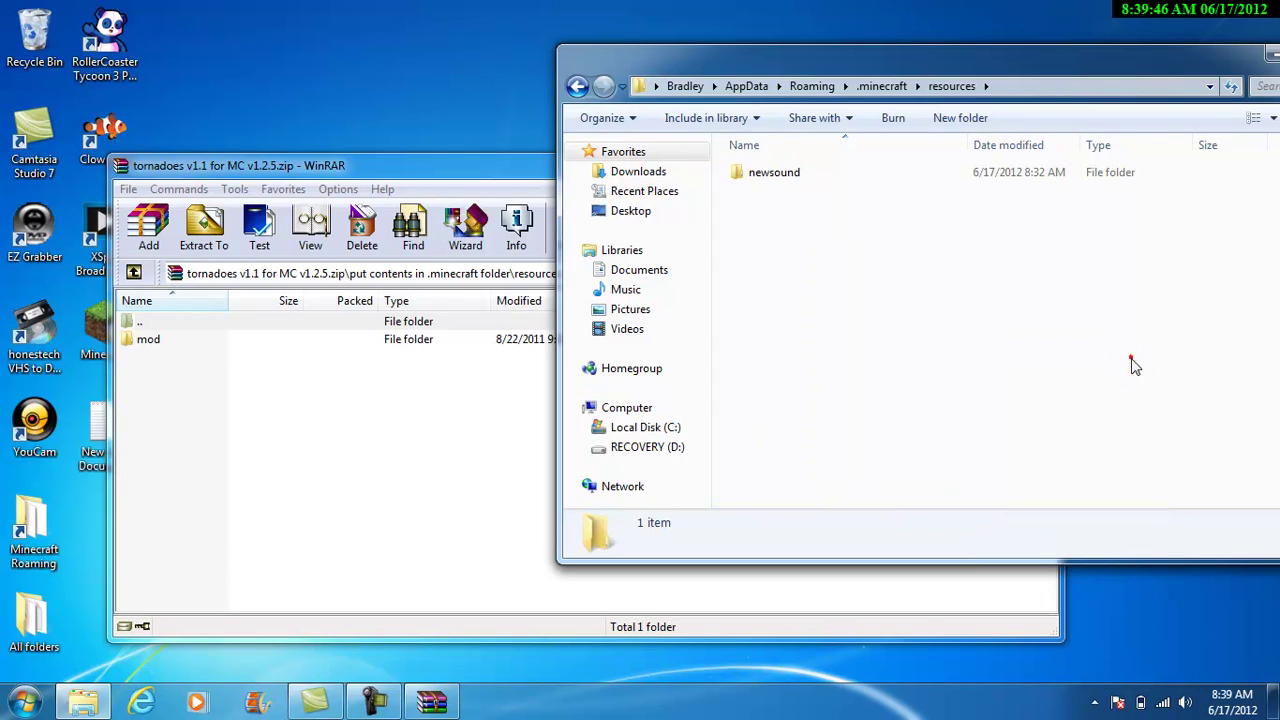
left_click(1131, 363)
Step: Check the Weather v1.1 for MC 1.2.5 archive in .minecraft's mods folder
left_click(578, 86)
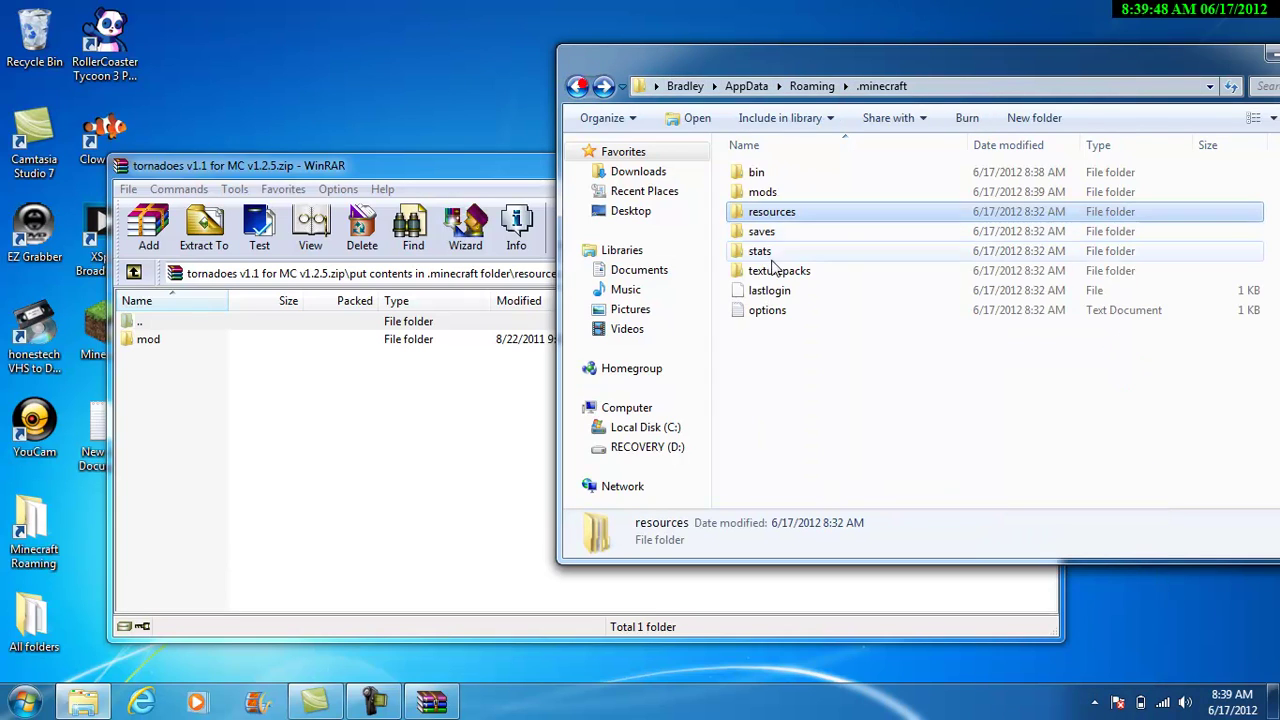
double_click(776, 194)
left_click(777, 175)
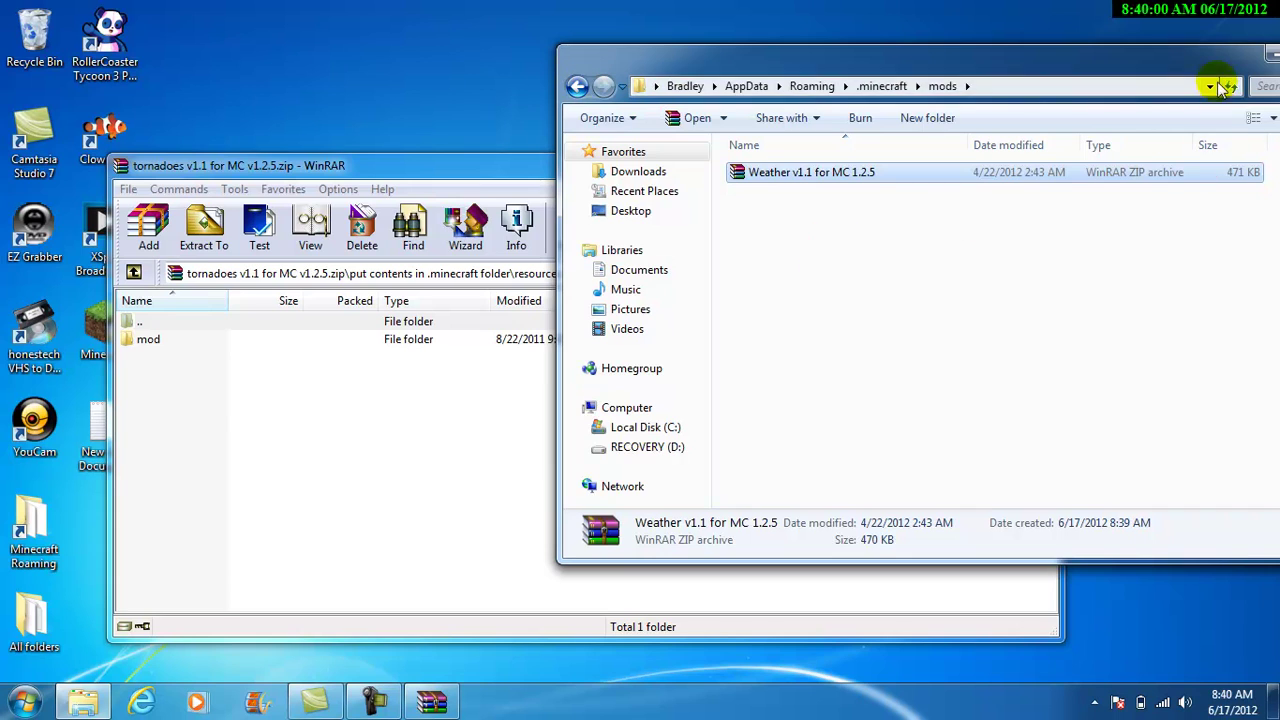
Step: Bring the mods folder window fully into view, and close it and the tornadoes archive
left_click_drag(1178, 61, 1092, 135)
left_click(1134, 129)
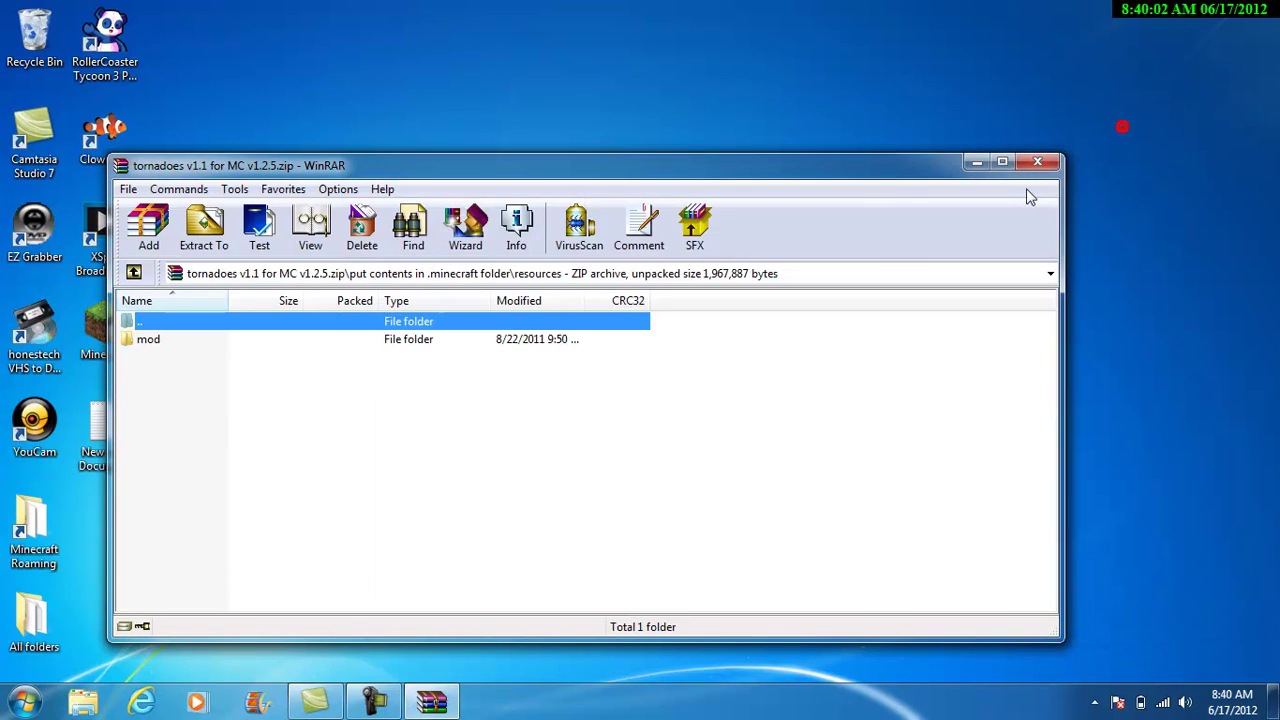
left_click(1037, 163)
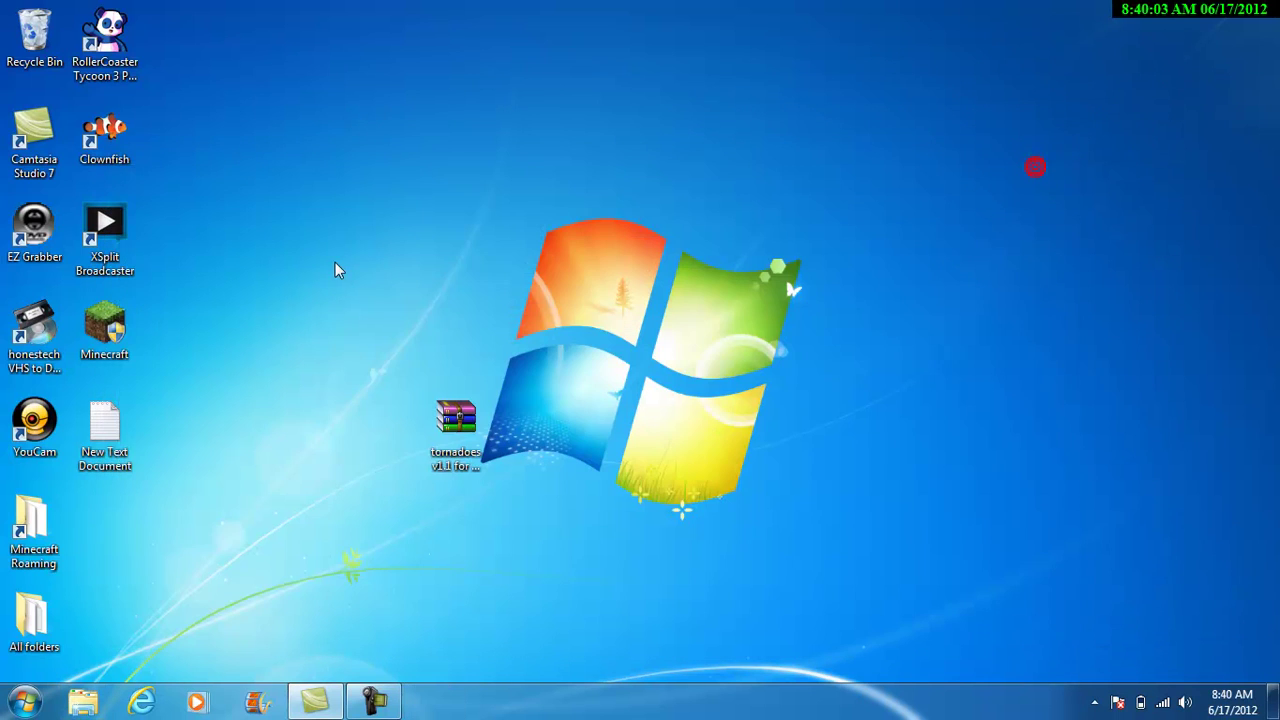
Step: Launch Minecraft once as far as its title screen and quit the game
double_click(128, 318)
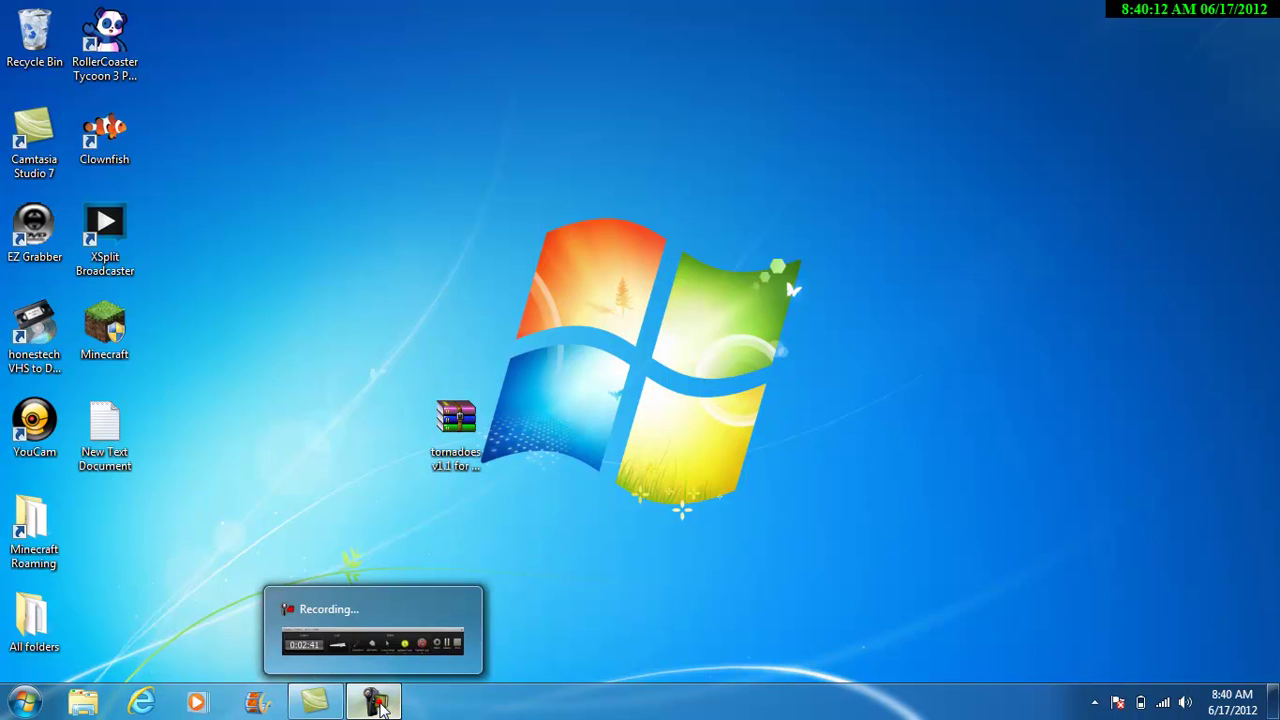
left_click(378, 704)
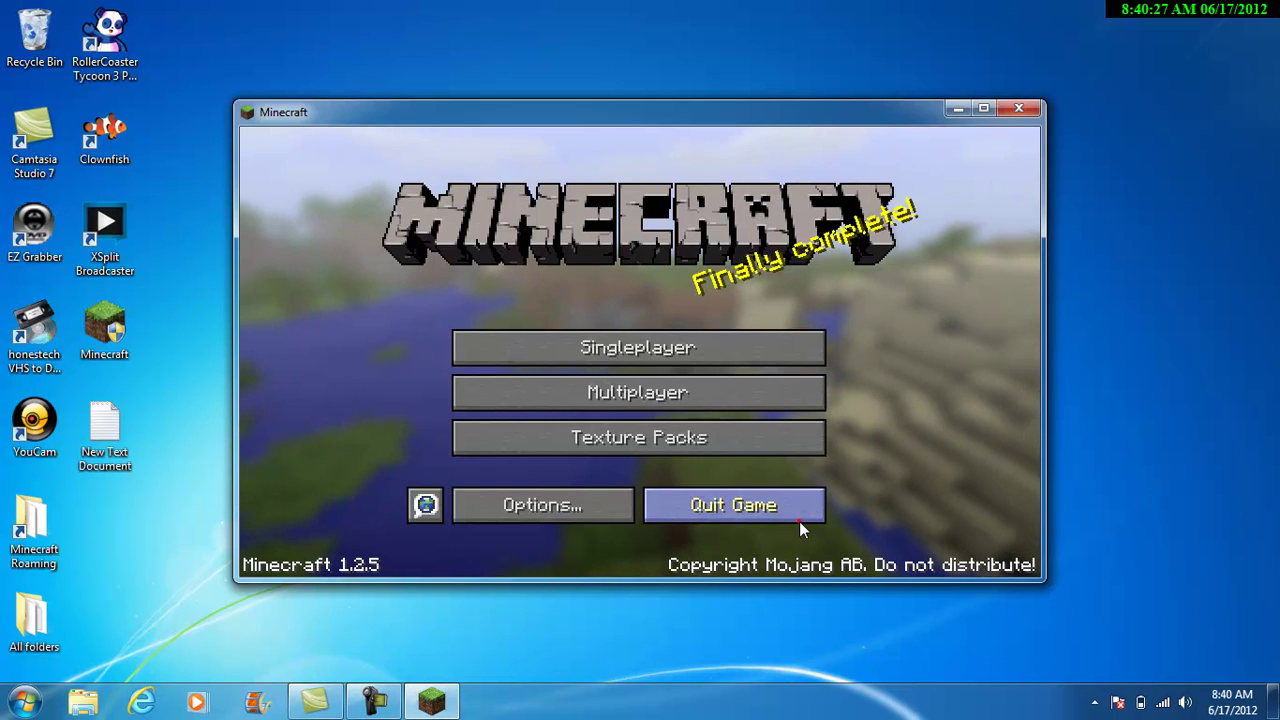
left_click(799, 521)
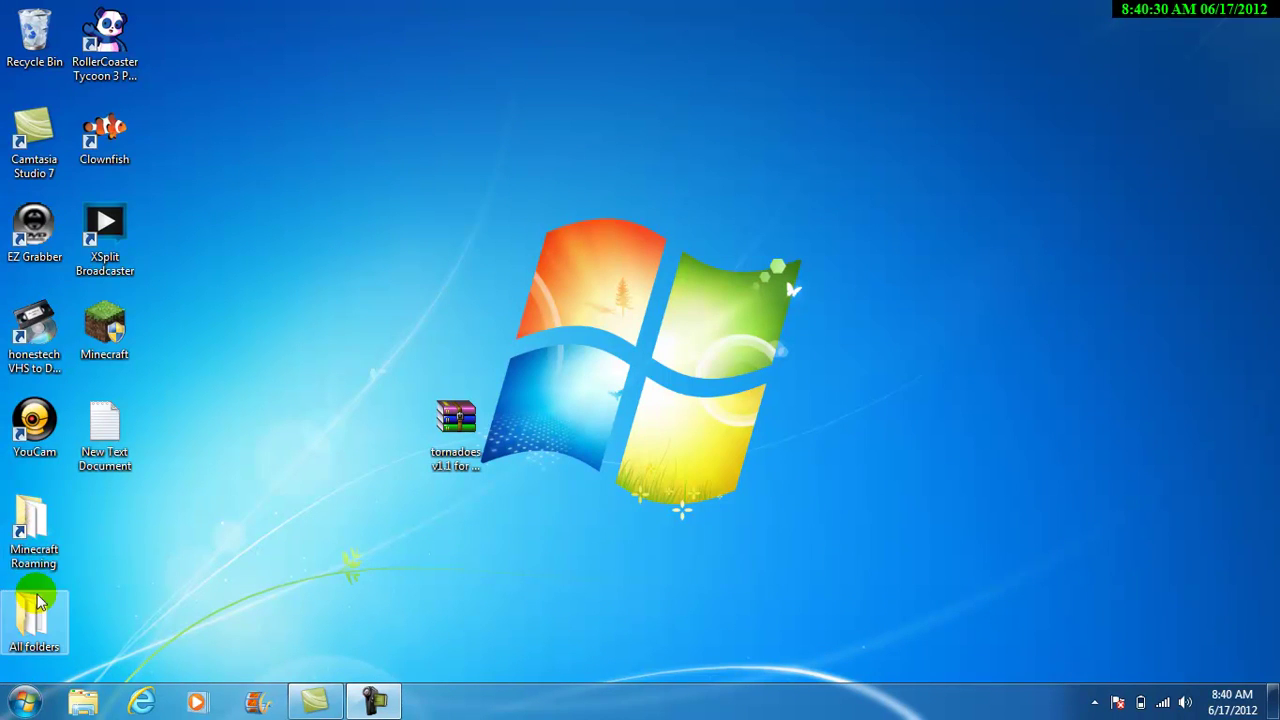
Step: Reopen the Minecraft Roaming folder and go to the mod folder inside .minecraft's resources folder
double_click(34, 535)
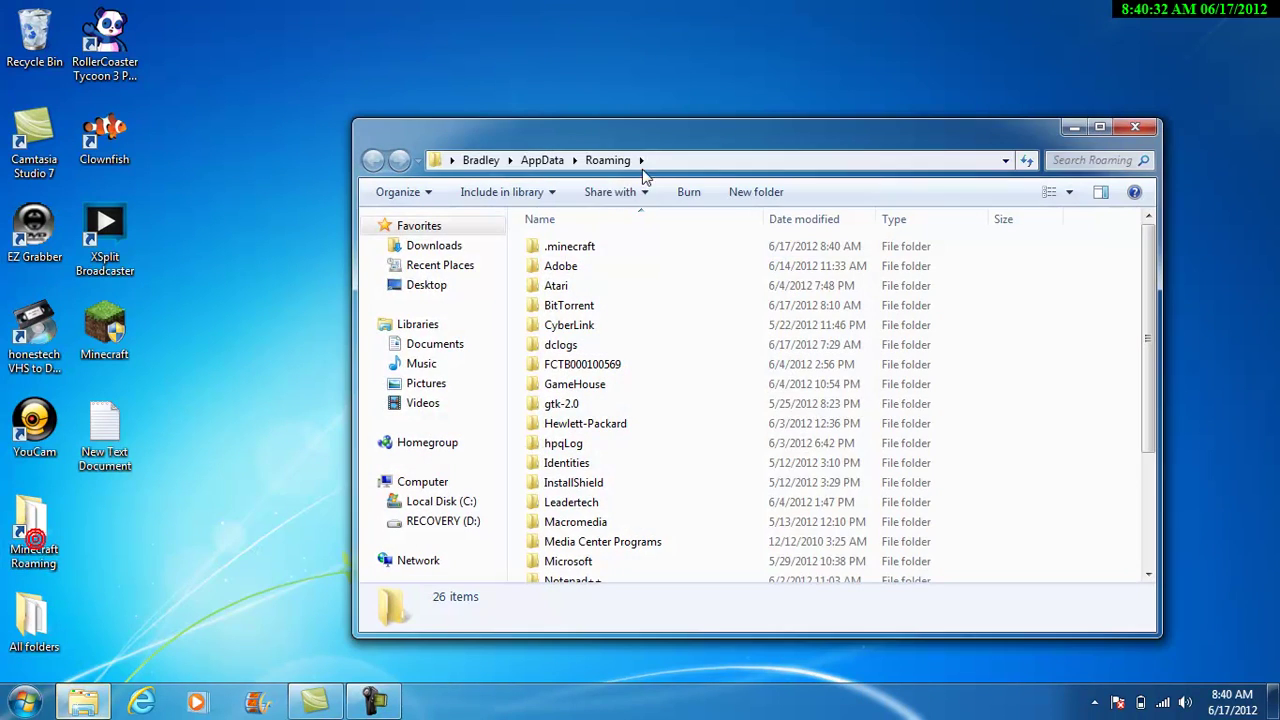
double_click(572, 246)
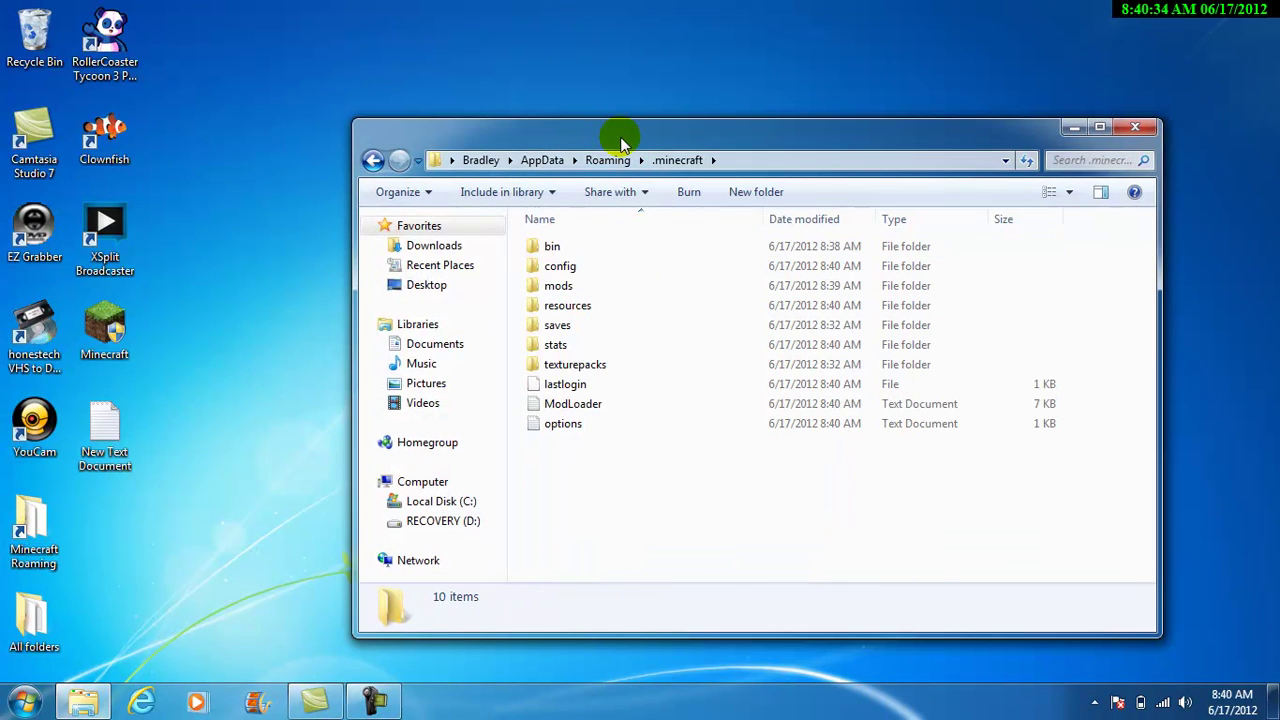
left_click_drag(620, 143, 713, 97)
double_click(659, 257)
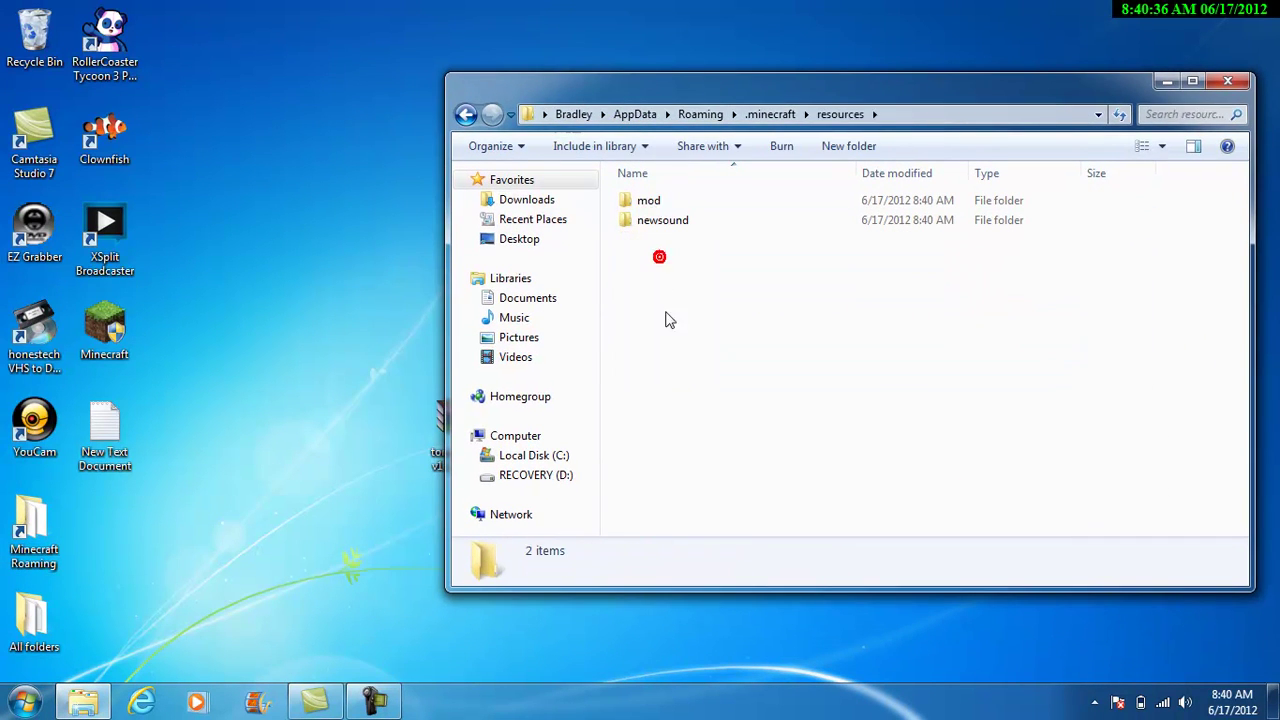
left_click_drag(666, 351, 642, 221)
left_click_drag(640, 220, 654, 268)
left_click(630, 210)
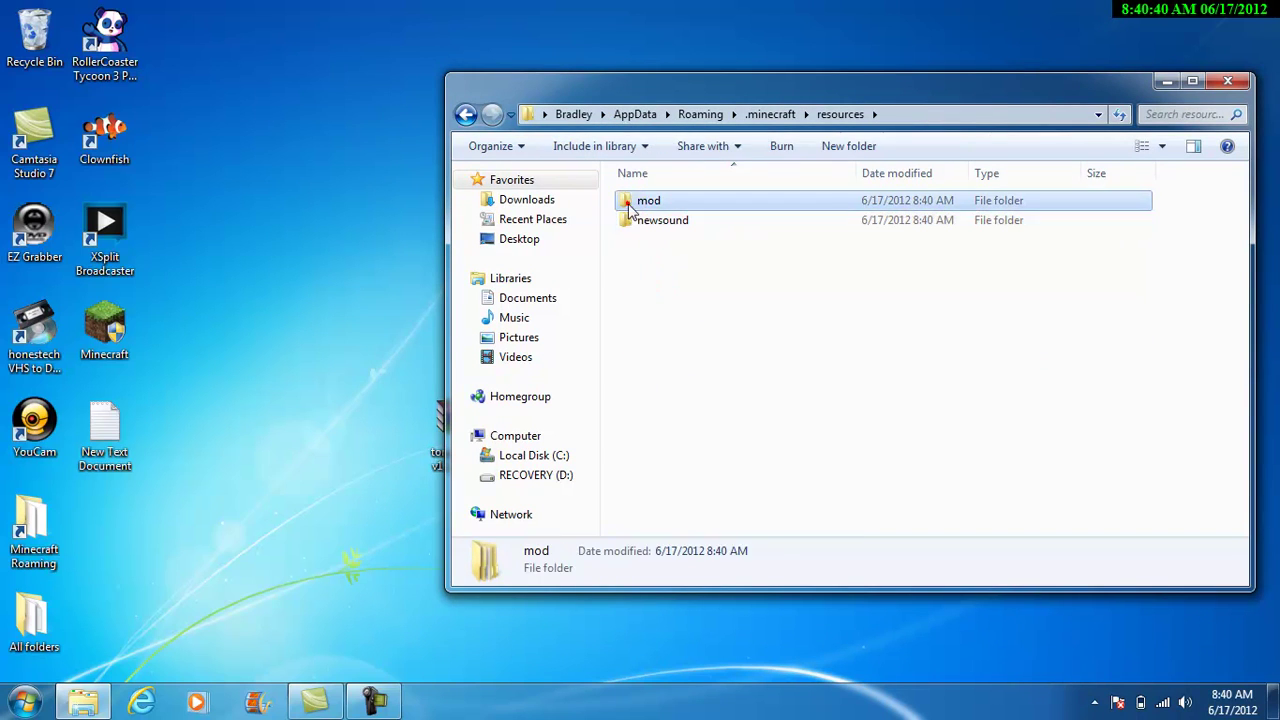
double_click(632, 206)
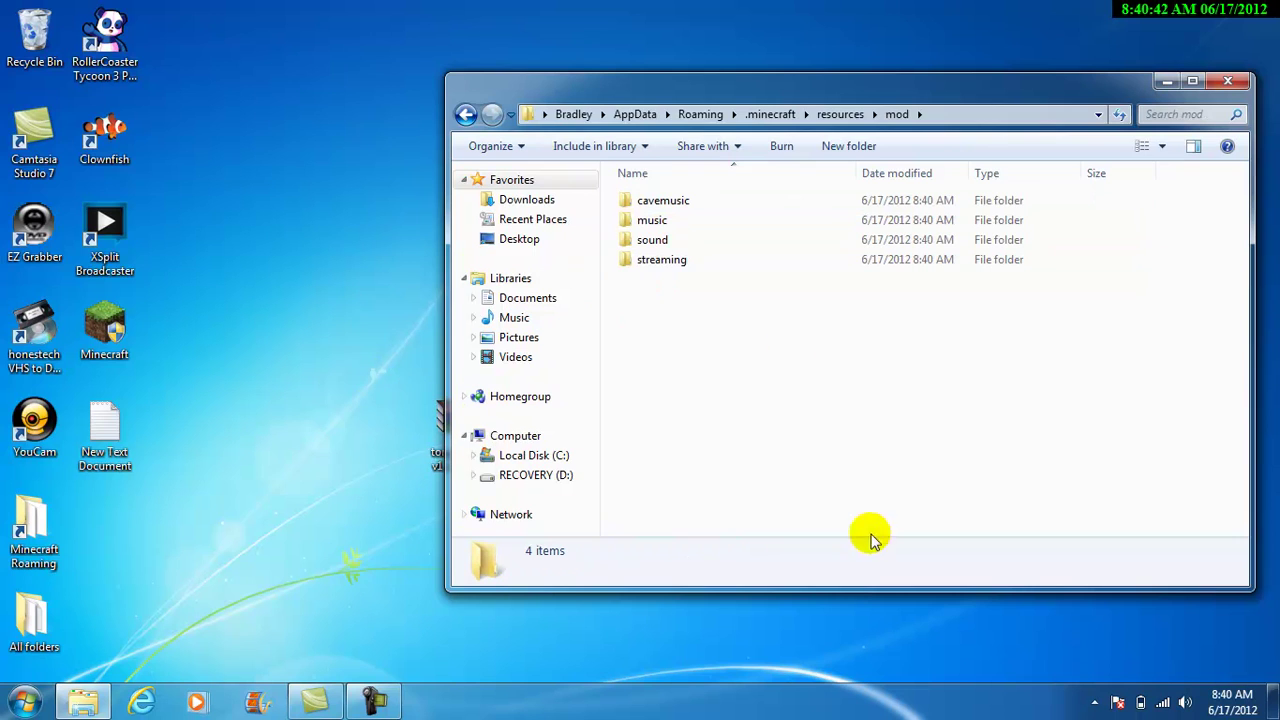
Step: Open the tornadoes v1.1 archive's resources\mod folder and set its window beside the .minecraft resources\mod window
left_click_drag(752, 100, 961, 104)
double_click(455, 425)
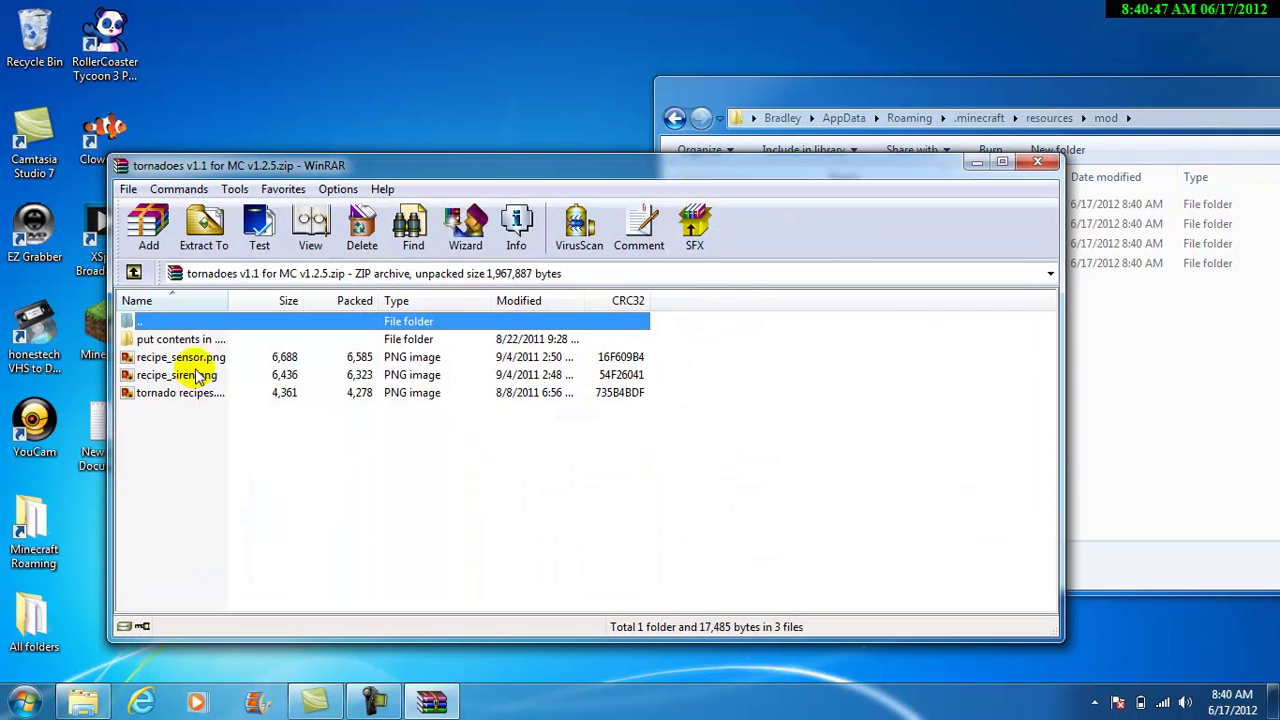
left_click(200, 341)
double_click(200, 341)
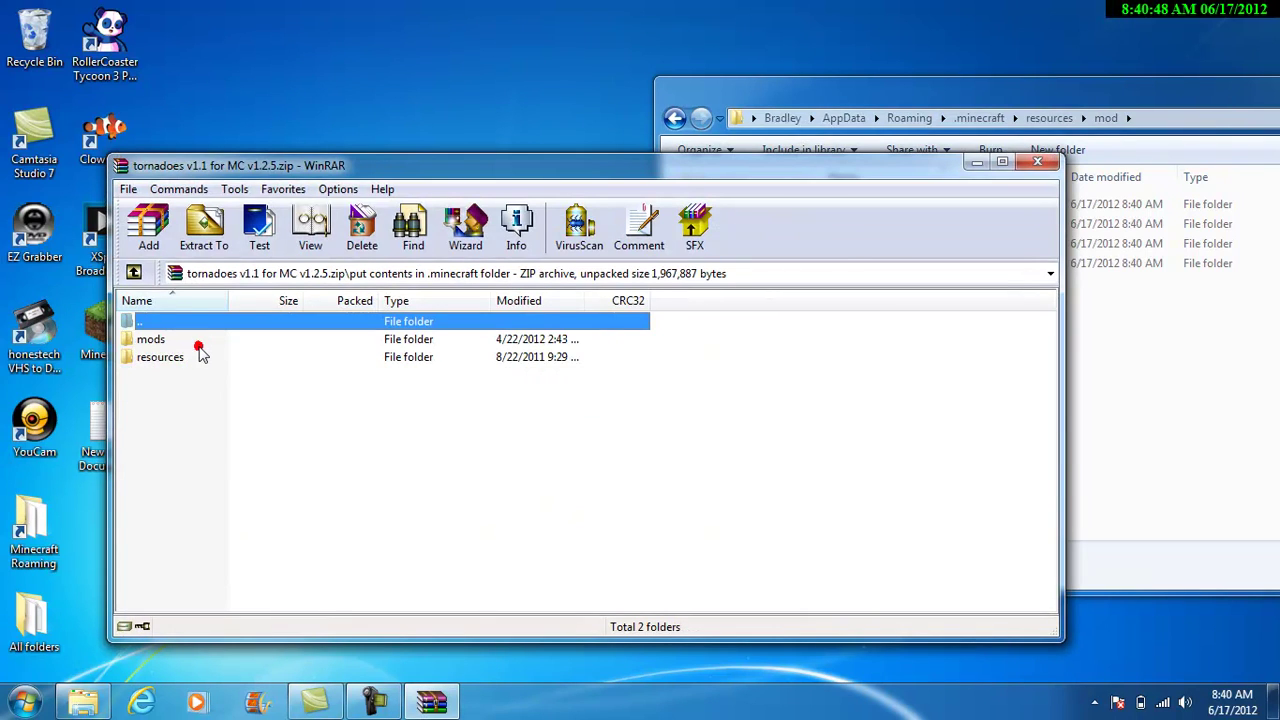
double_click(193, 357)
left_click_drag(376, 166, 370, 118)
double_click(179, 281)
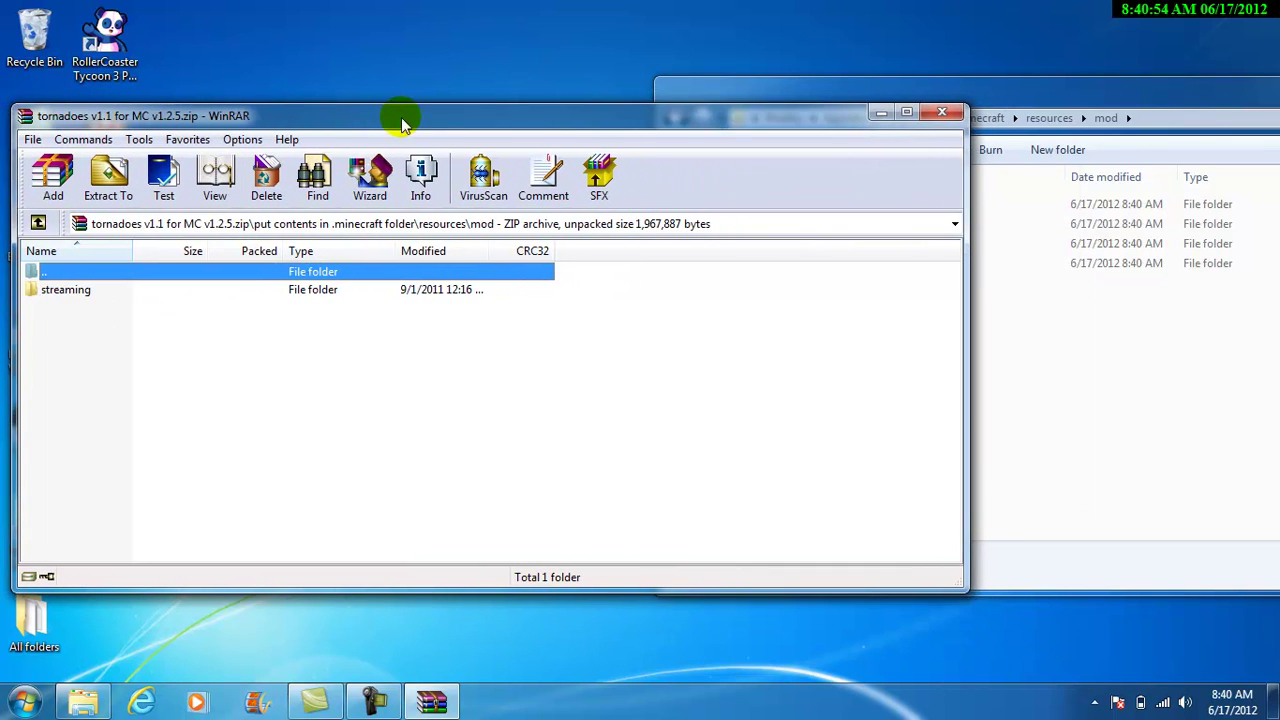
Step: Copy the tornado folder from the archive's streaming folder into .minecraft's resources\mod\streaming folder
left_click(1037, 117)
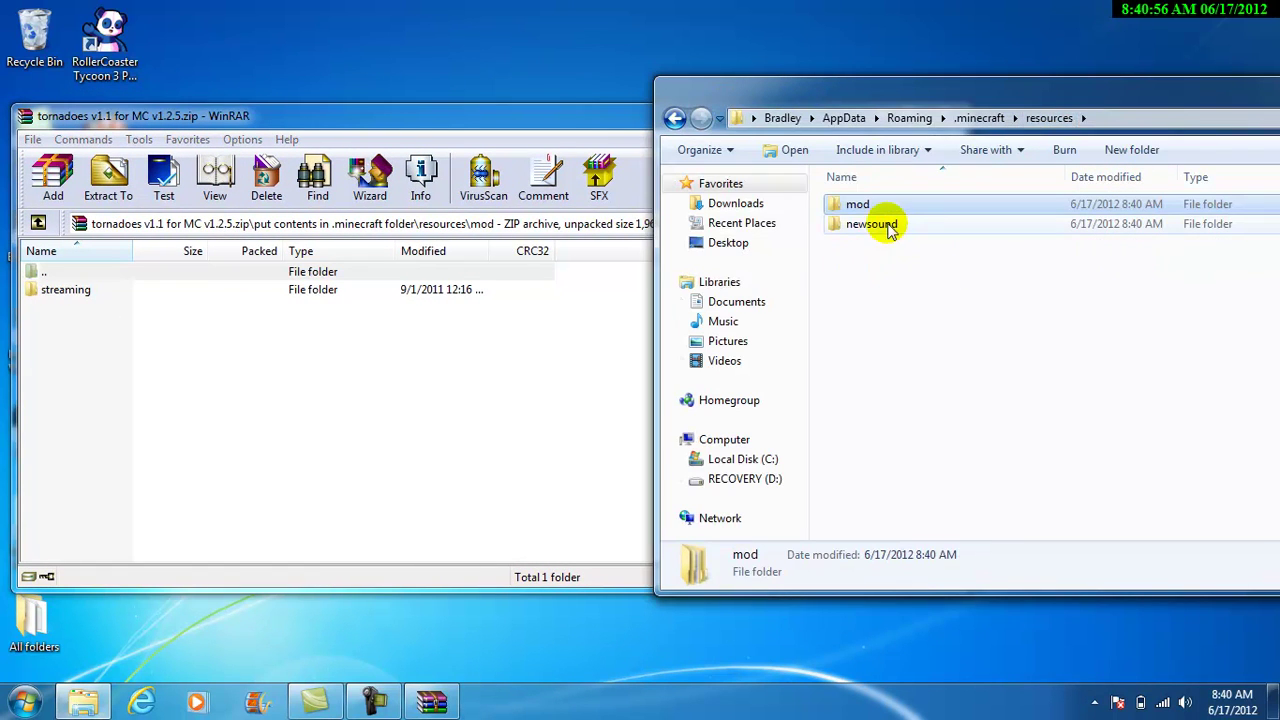
double_click(866, 214)
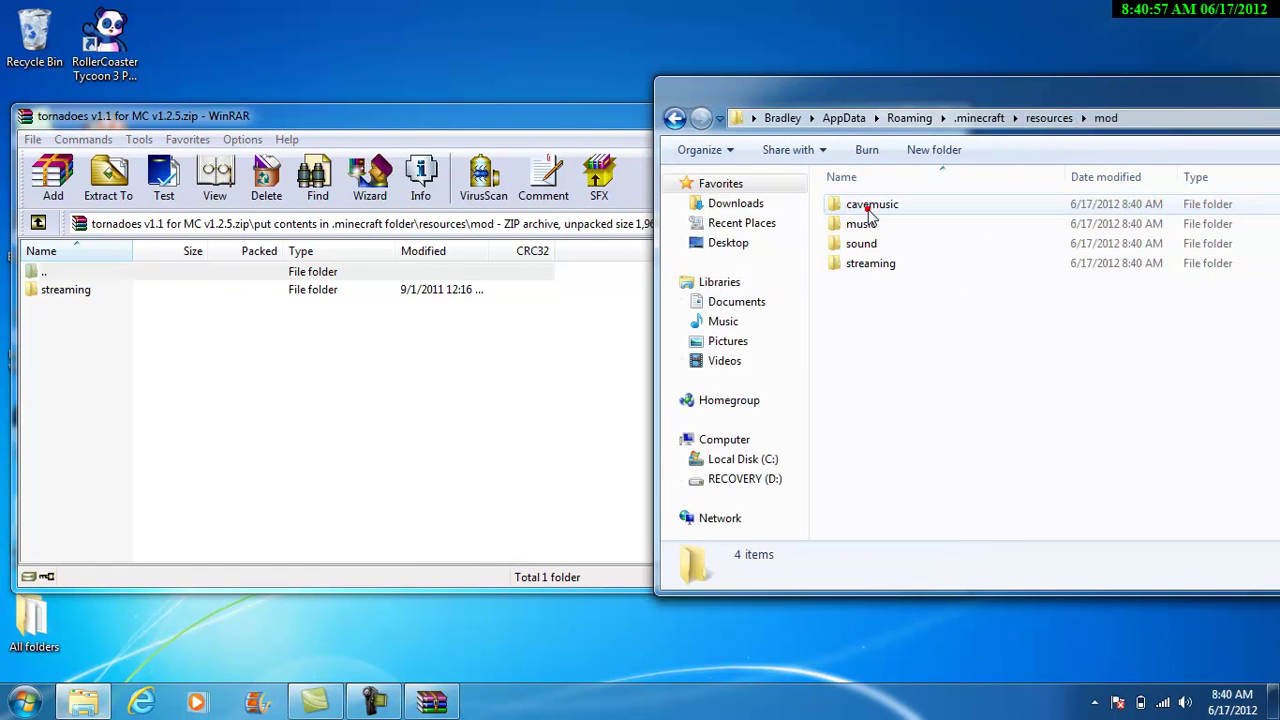
left_click(867, 270)
double_click(867, 268)
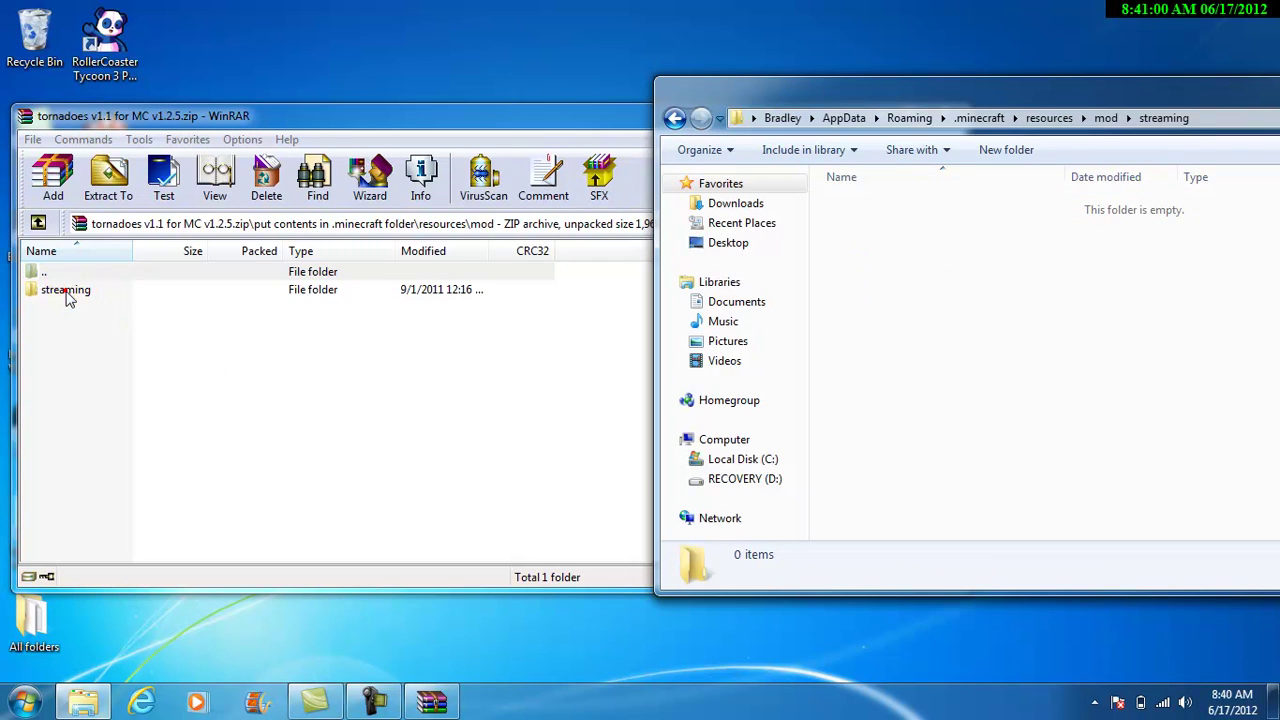
double_click(65, 290)
left_click_drag(63, 289, 1014, 237)
left_click(985, 100)
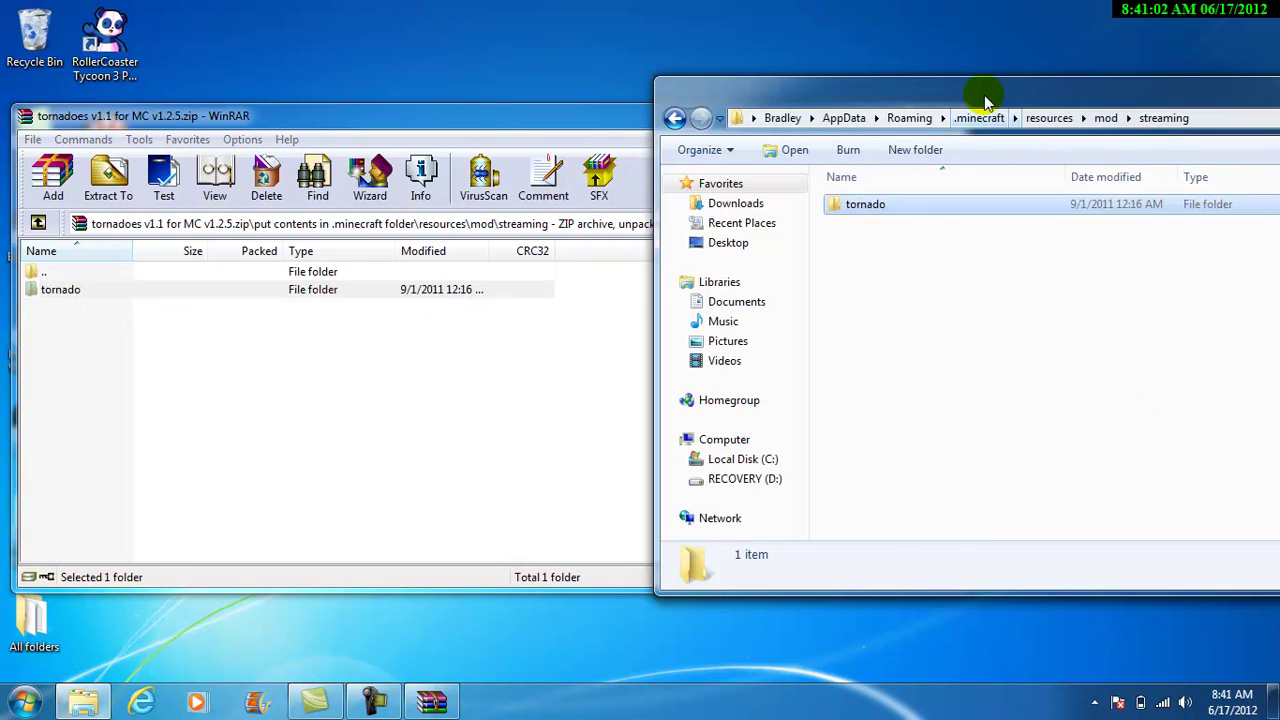
Step: Close the streaming folder and archive windows, and move the tornadoes archive from the desktop into All folders
left_click_drag(985, 100, 751, 149)
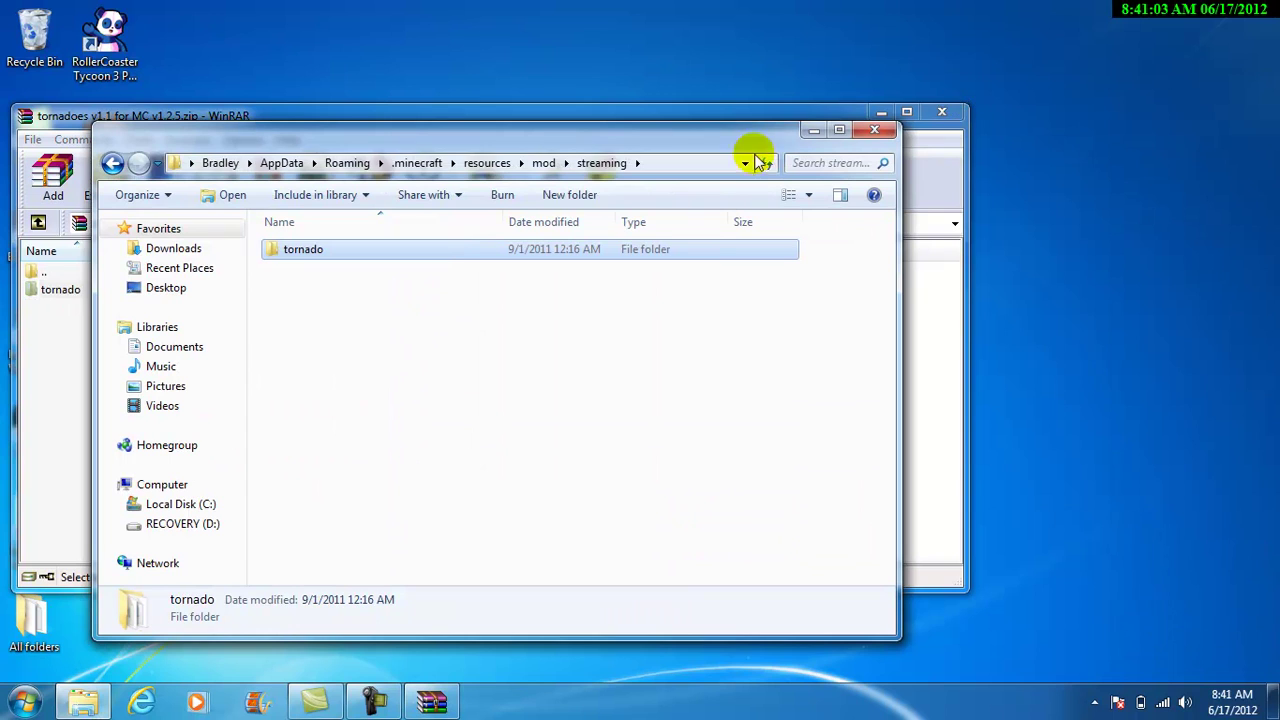
left_click(876, 133)
left_click(945, 118)
left_click_drag(440, 452, 42, 642)
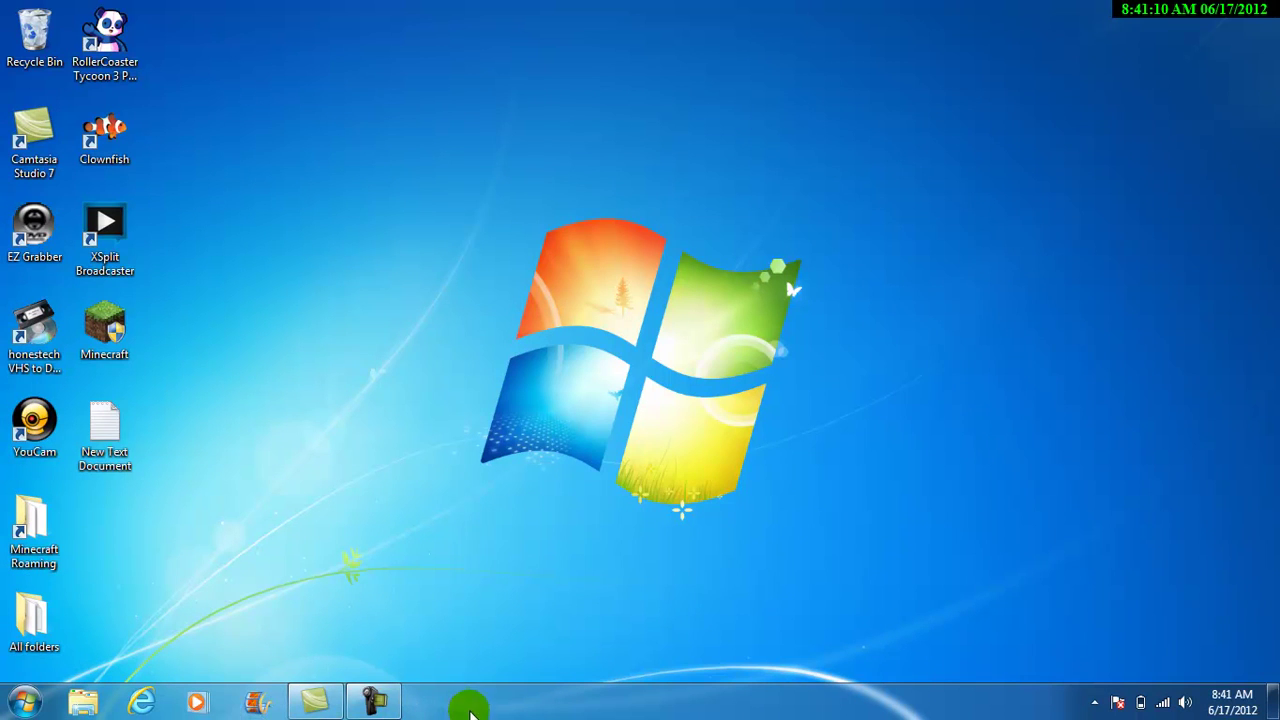
Step: Launch Minecraft, log in with the remembered account and maximize the game window
double_click(90, 345)
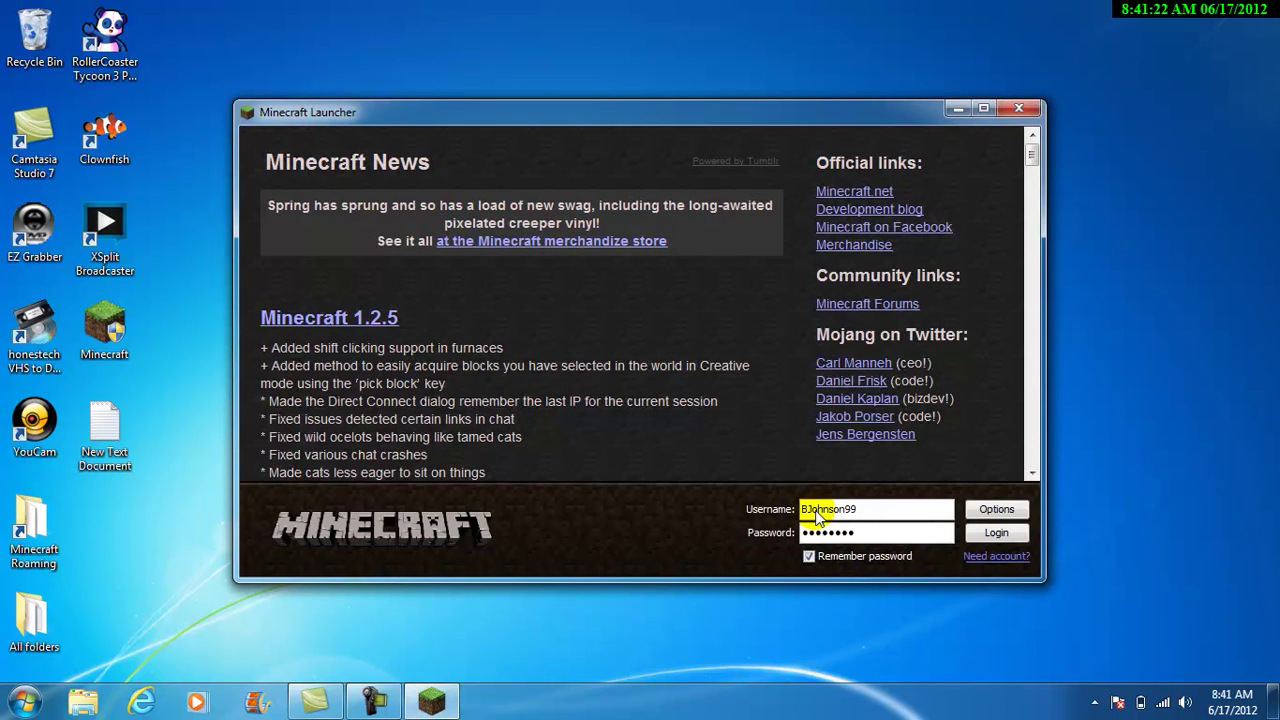
left_click(1000, 538)
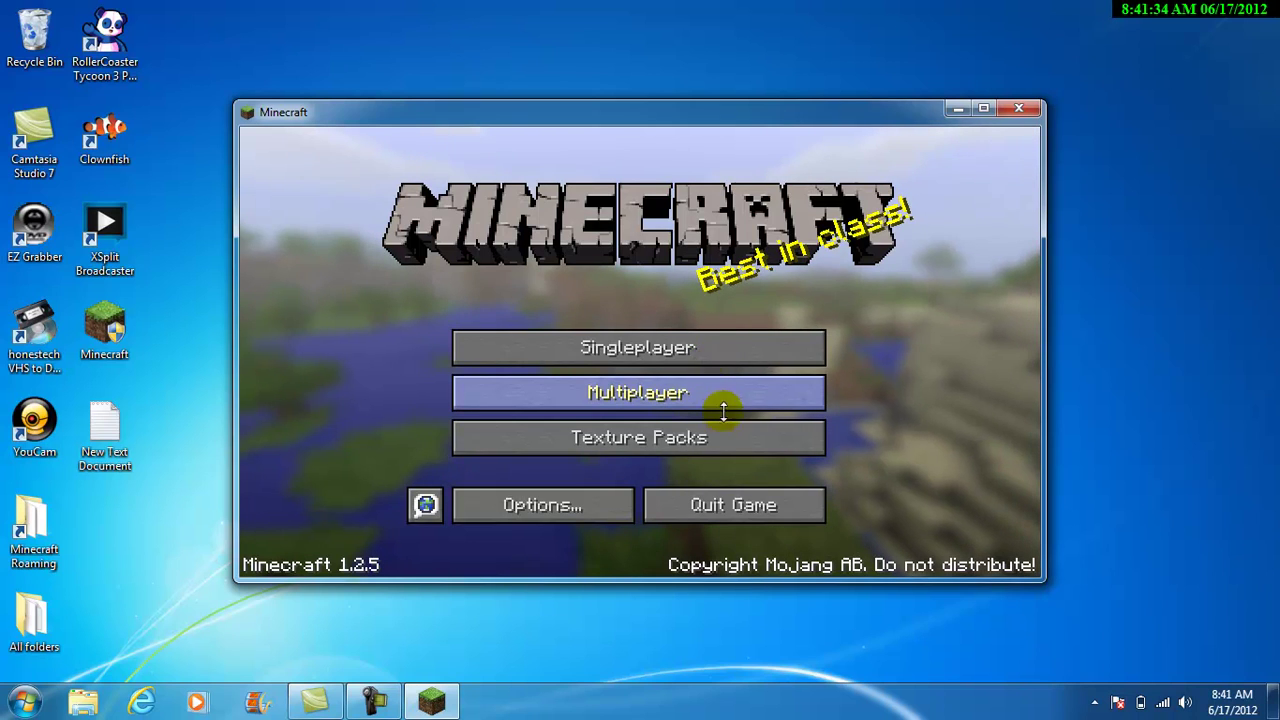
left_click(984, 106)
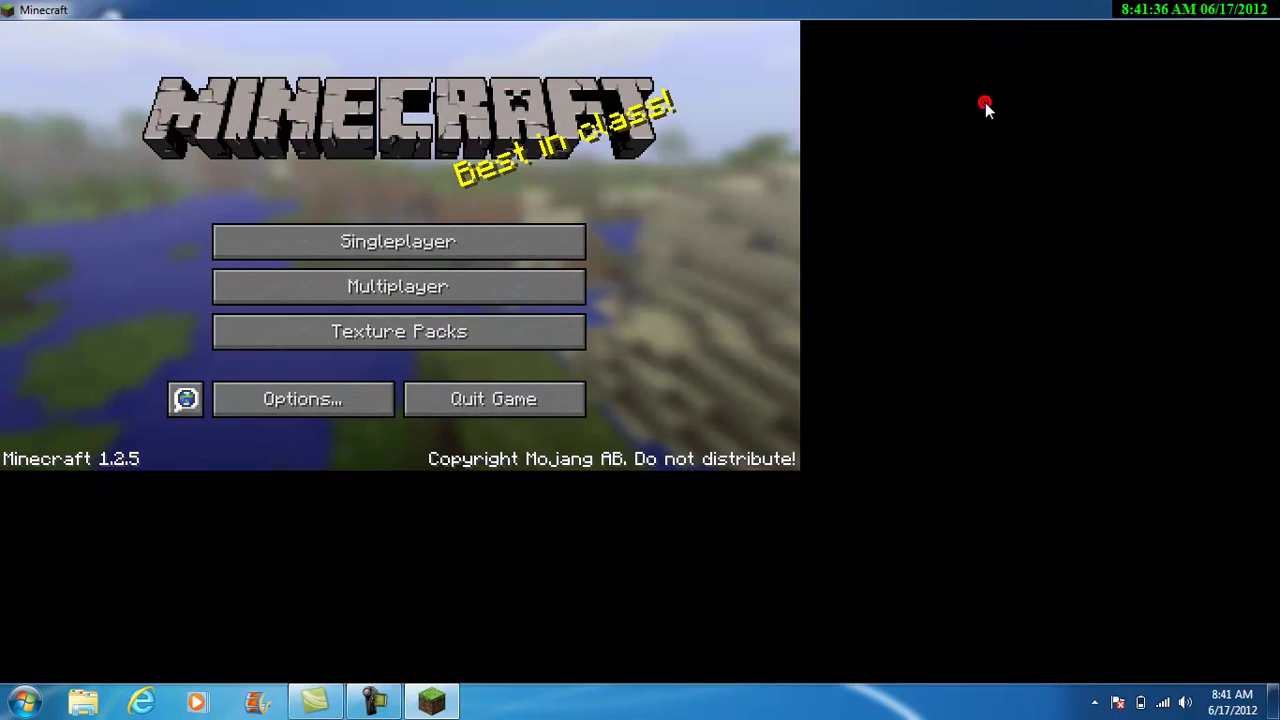
mouse_move(376, 704)
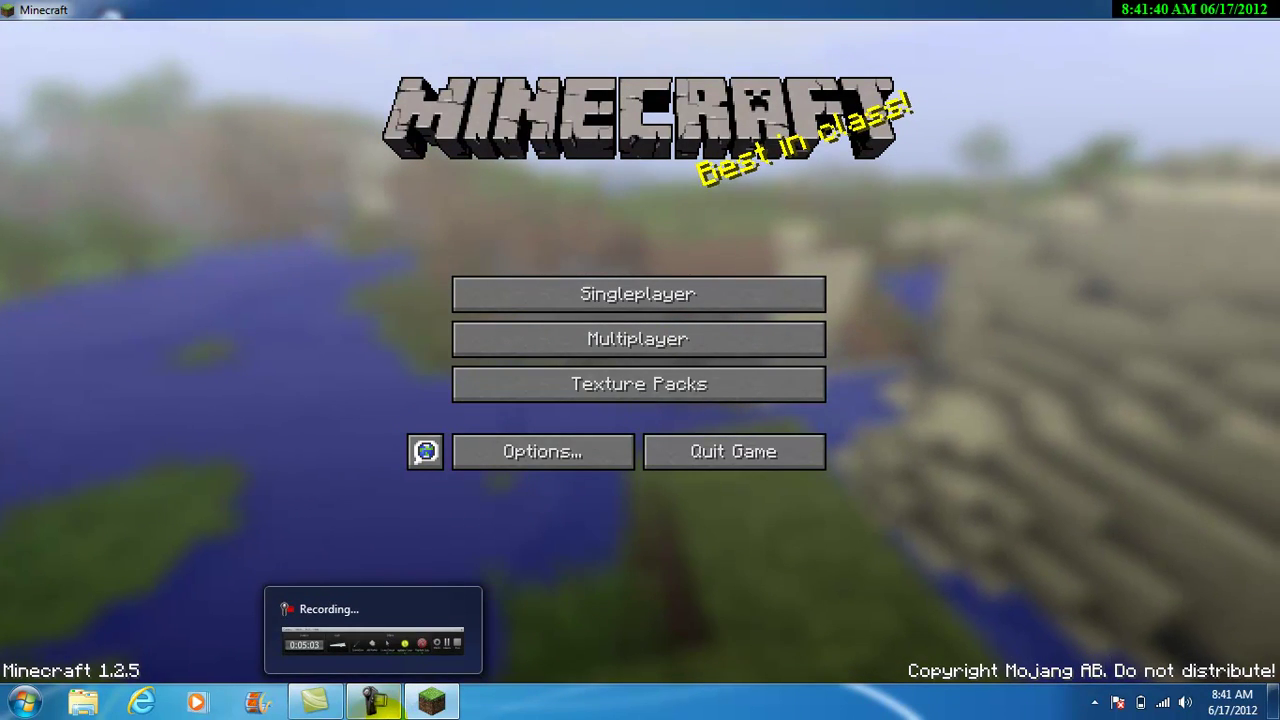
left_click(376, 704)
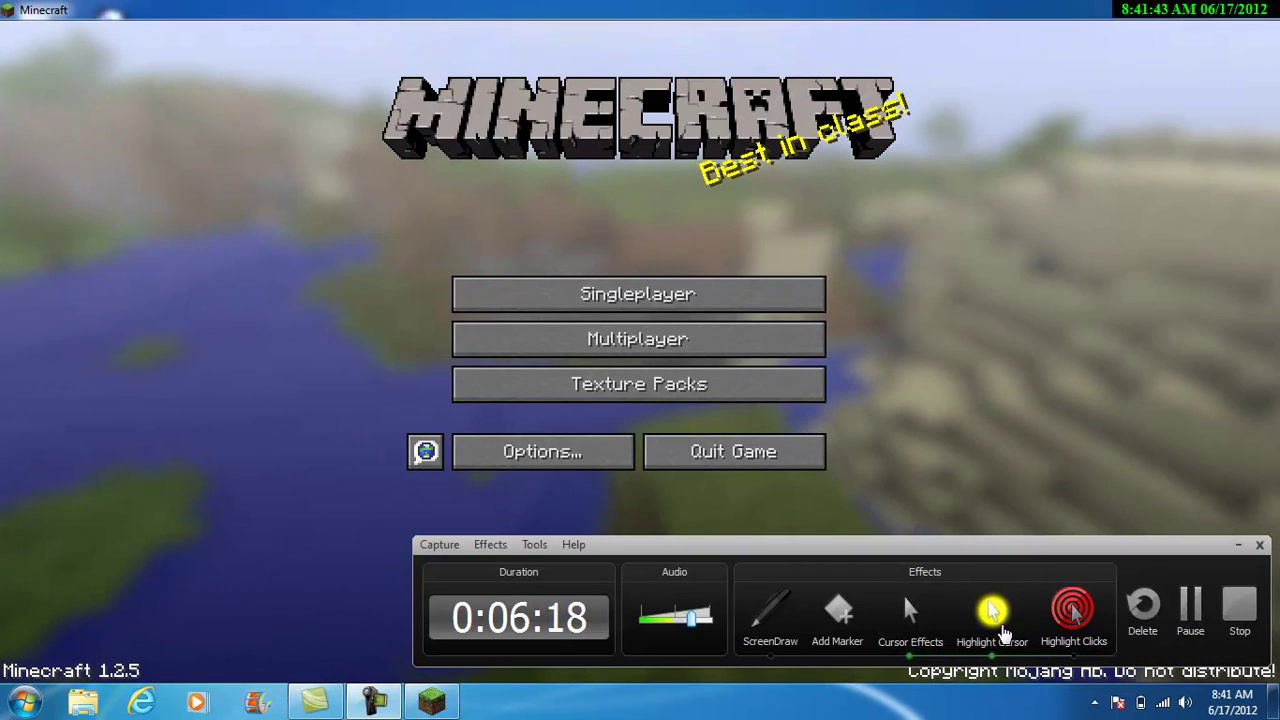
left_click(1238, 545)
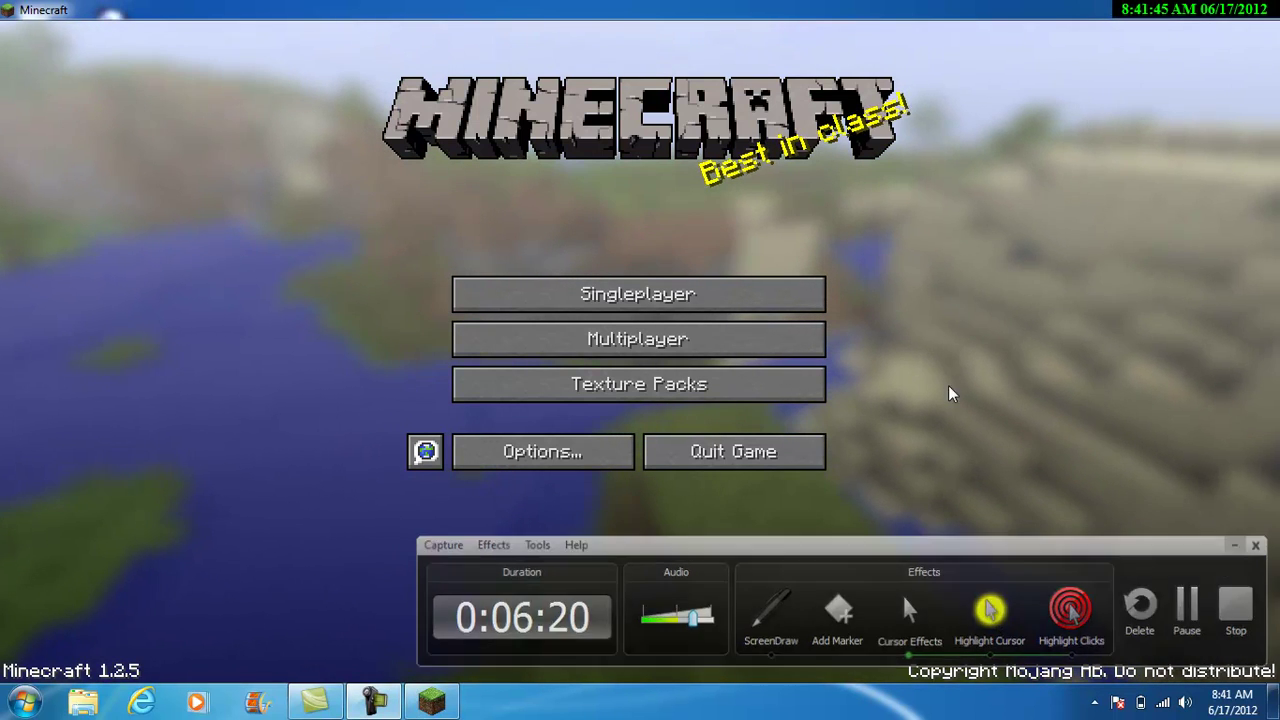
Step: Open the singleplayer world selection and pause the screen recording
left_click(698, 303)
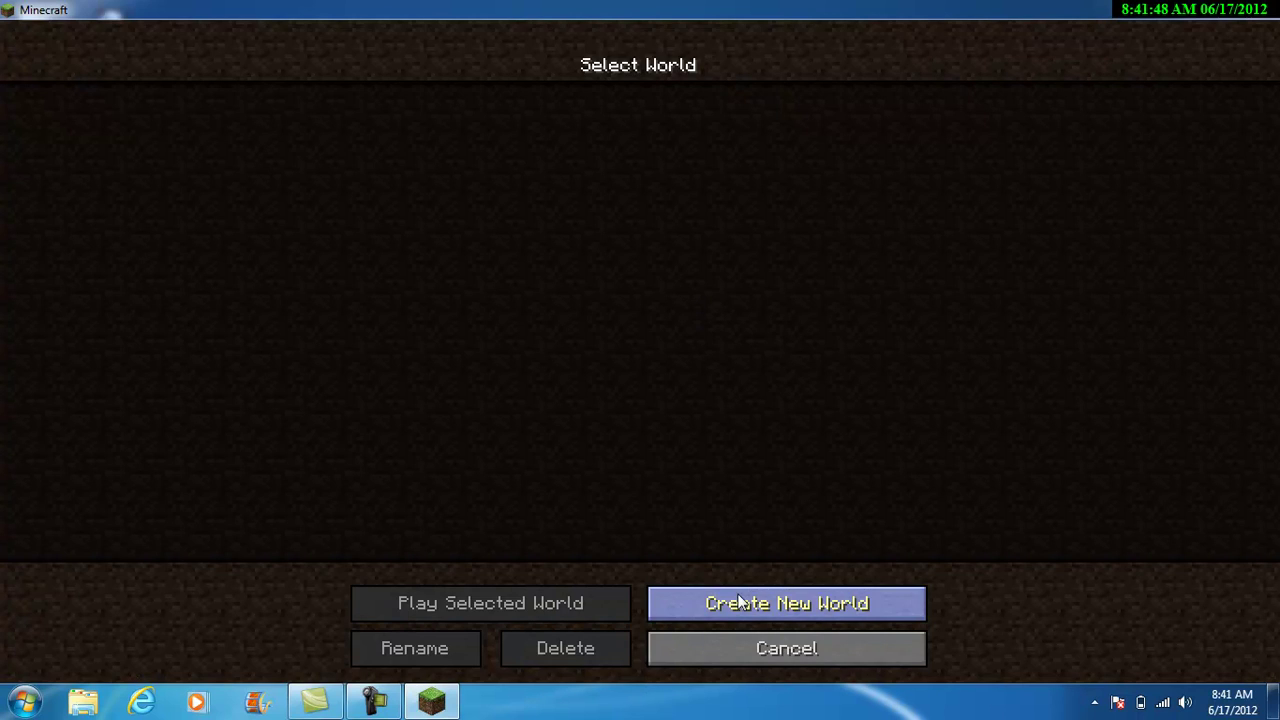
left_click(390, 708)
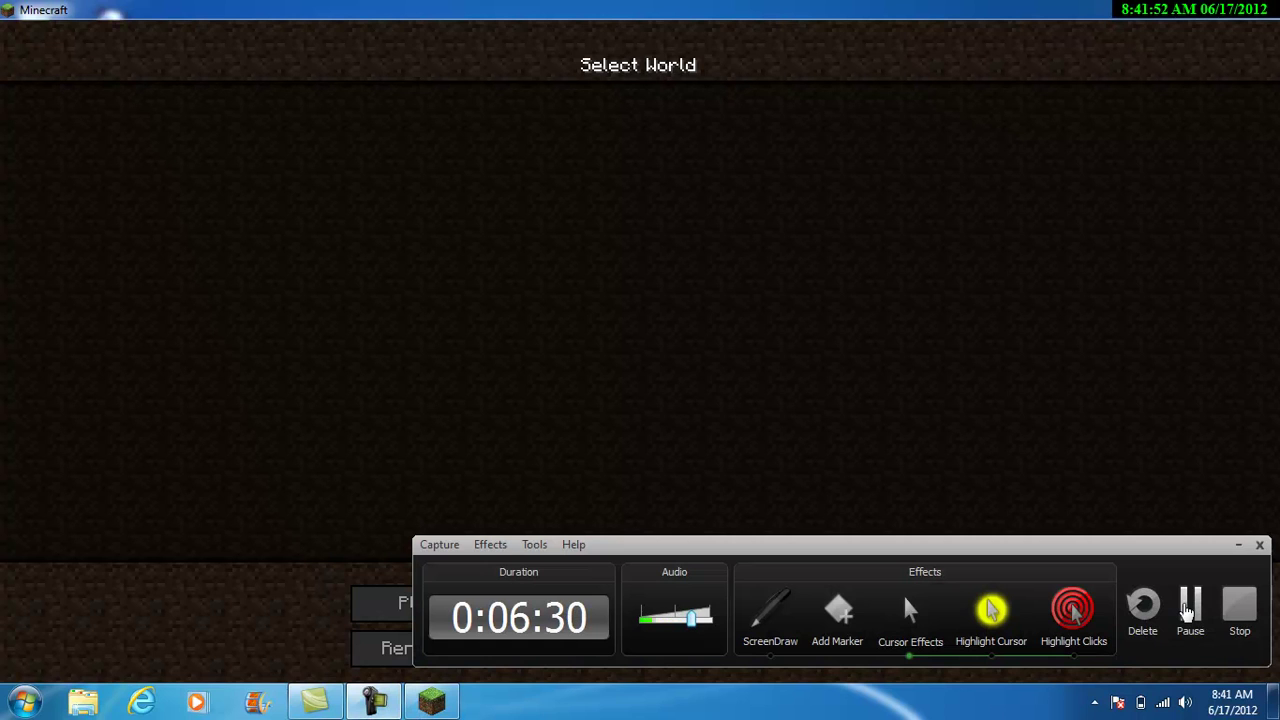
left_click(1188, 612)
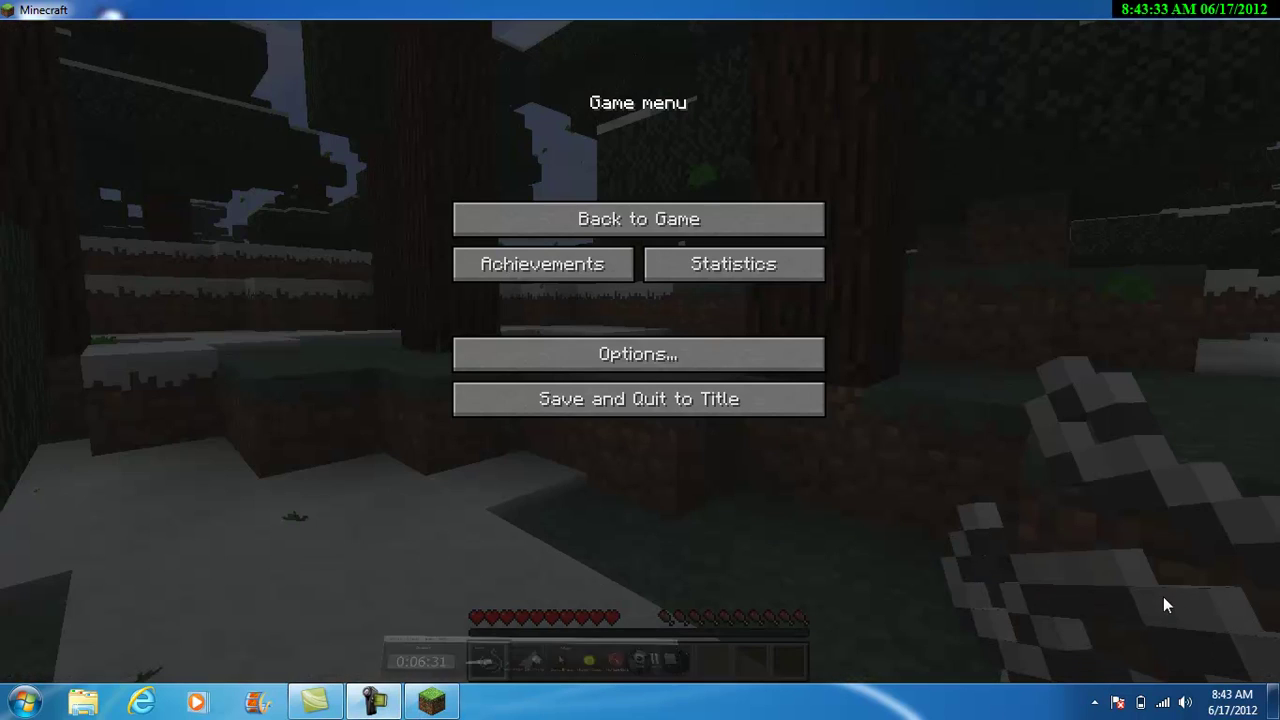
Step: Resume the game and use the white feather-like item from the second hotbar slot repeatedly around the snowy forest clearing
left_click(676, 219)
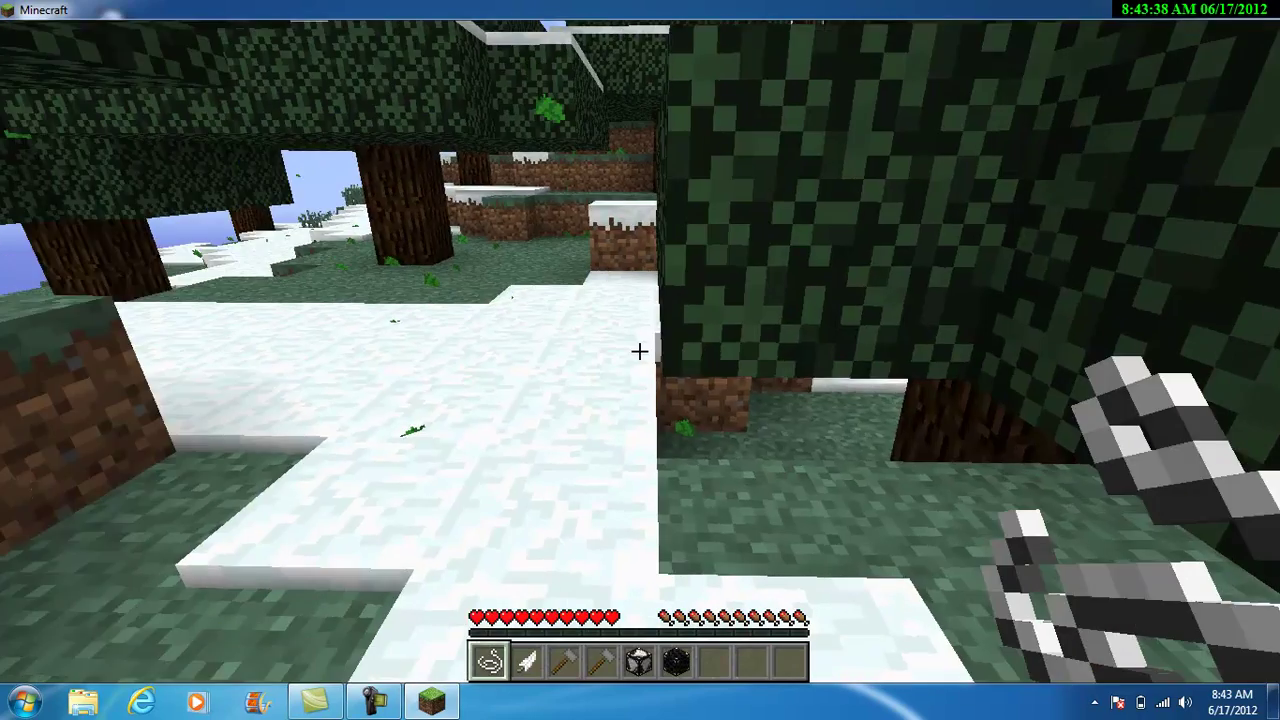
key("2")
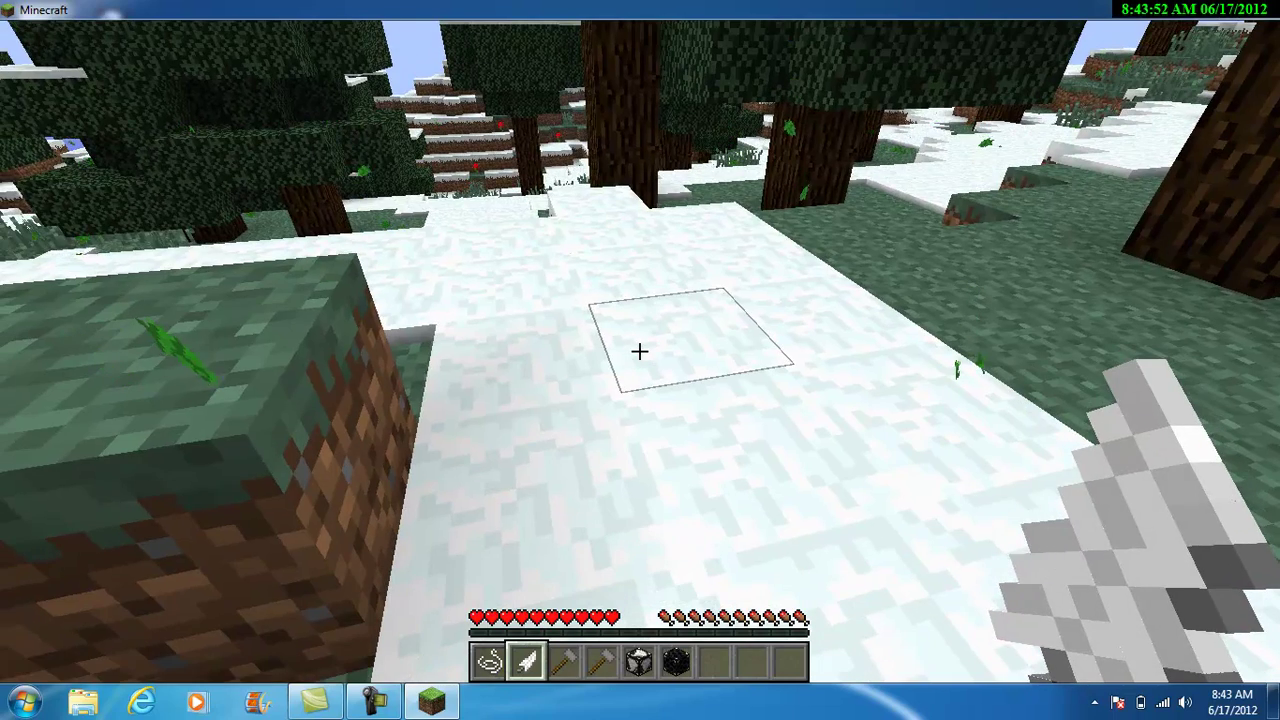
right_click(640, 351)
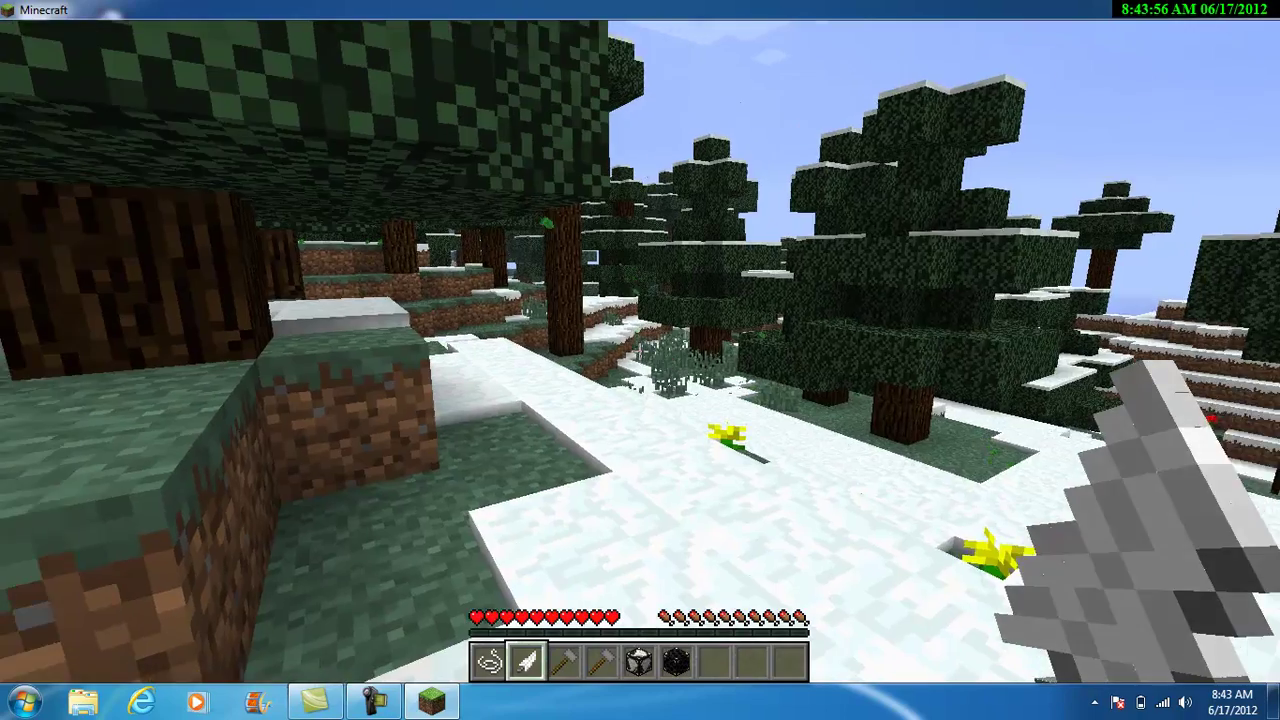
right_click(640, 351)
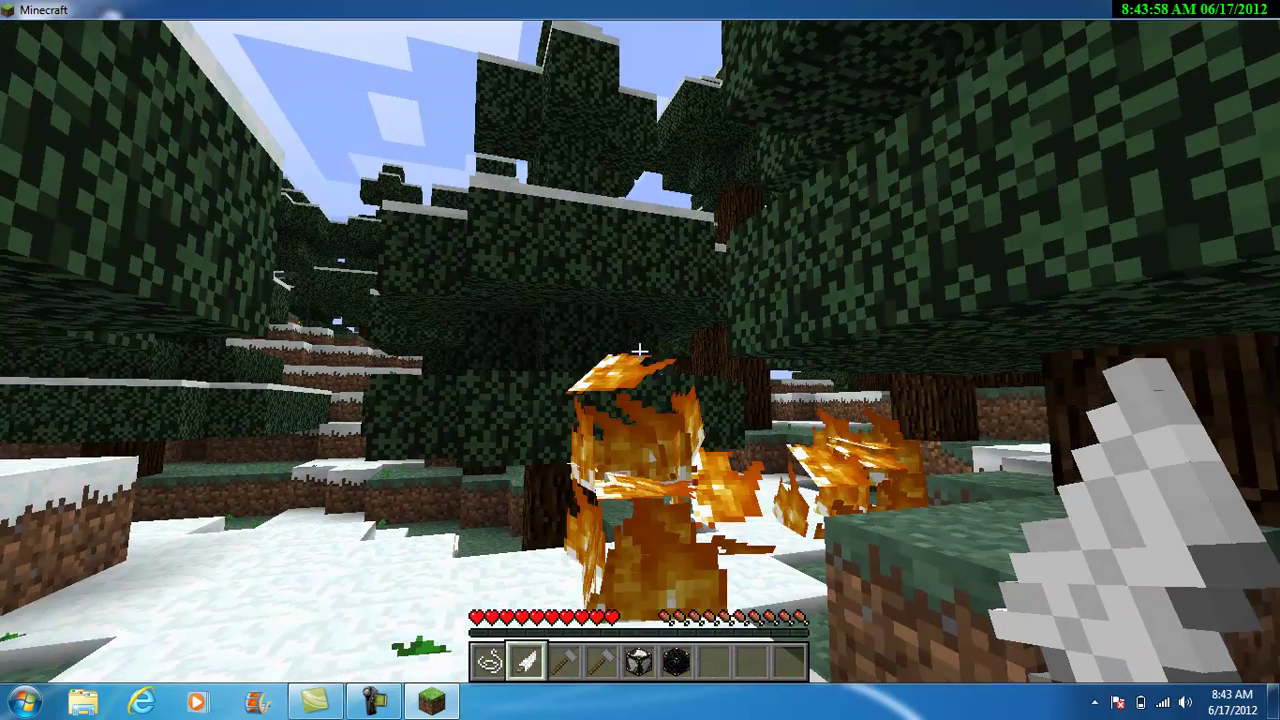
right_click(640, 351)
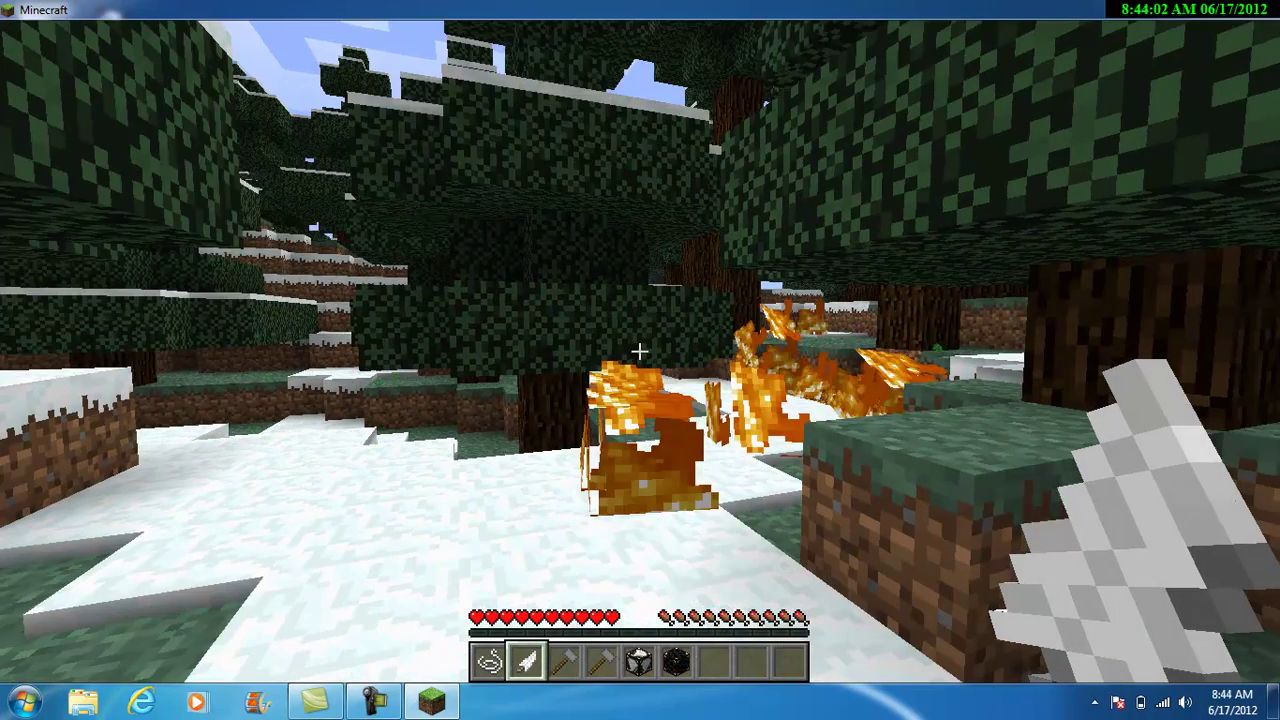
key("w")
key("w")
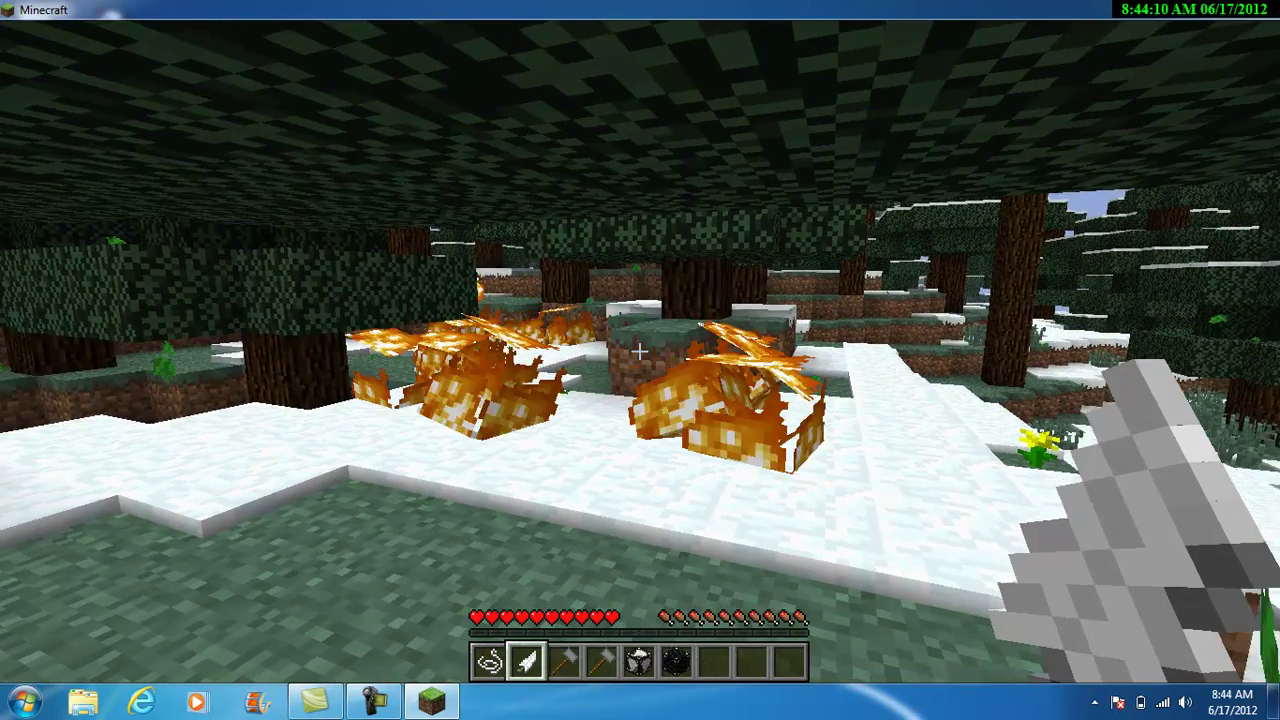
Step: Equip the hammer from the third hotbar slot and use it repeatedly on the snowy ground around the fires
key("3")
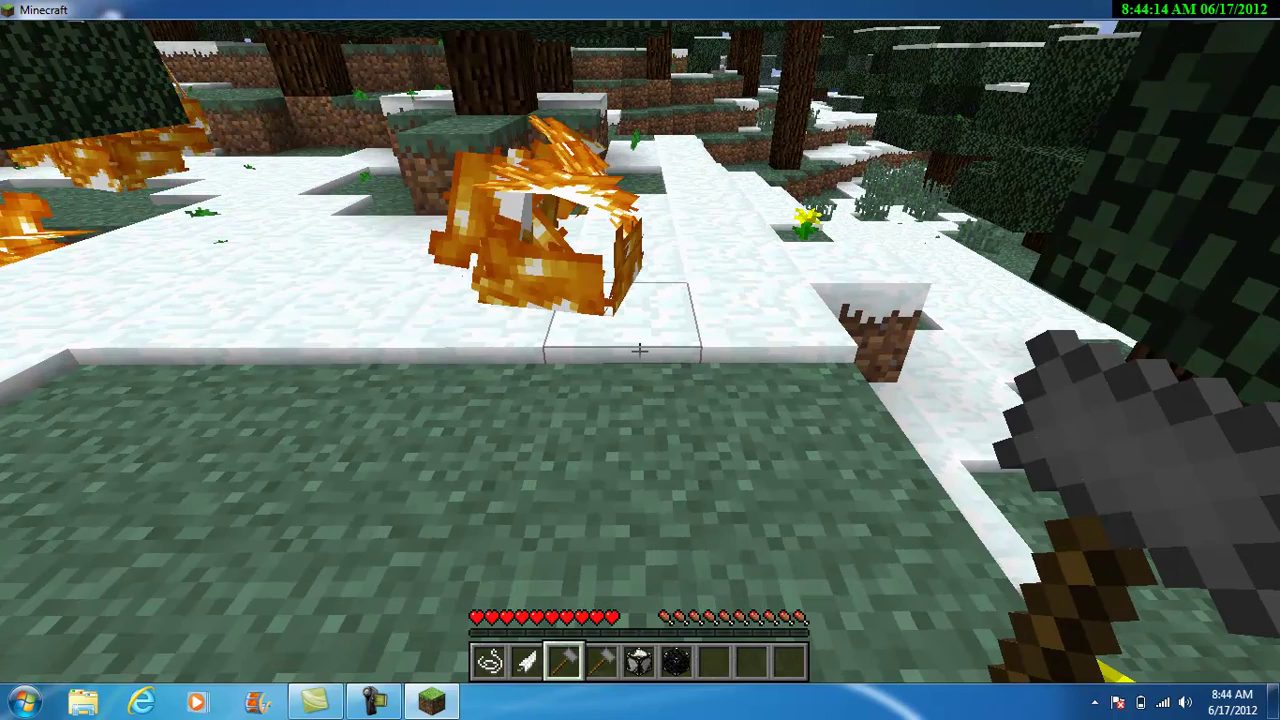
right_click(640, 350)
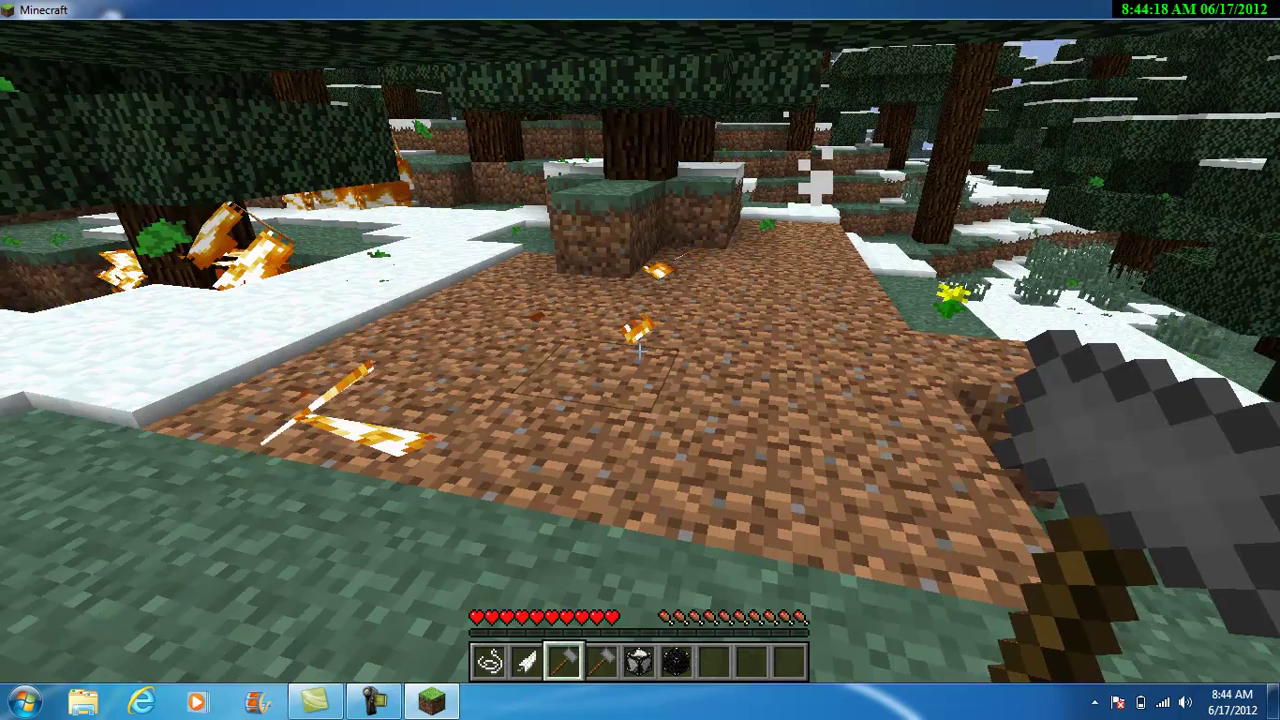
mouse_move(640, 350)
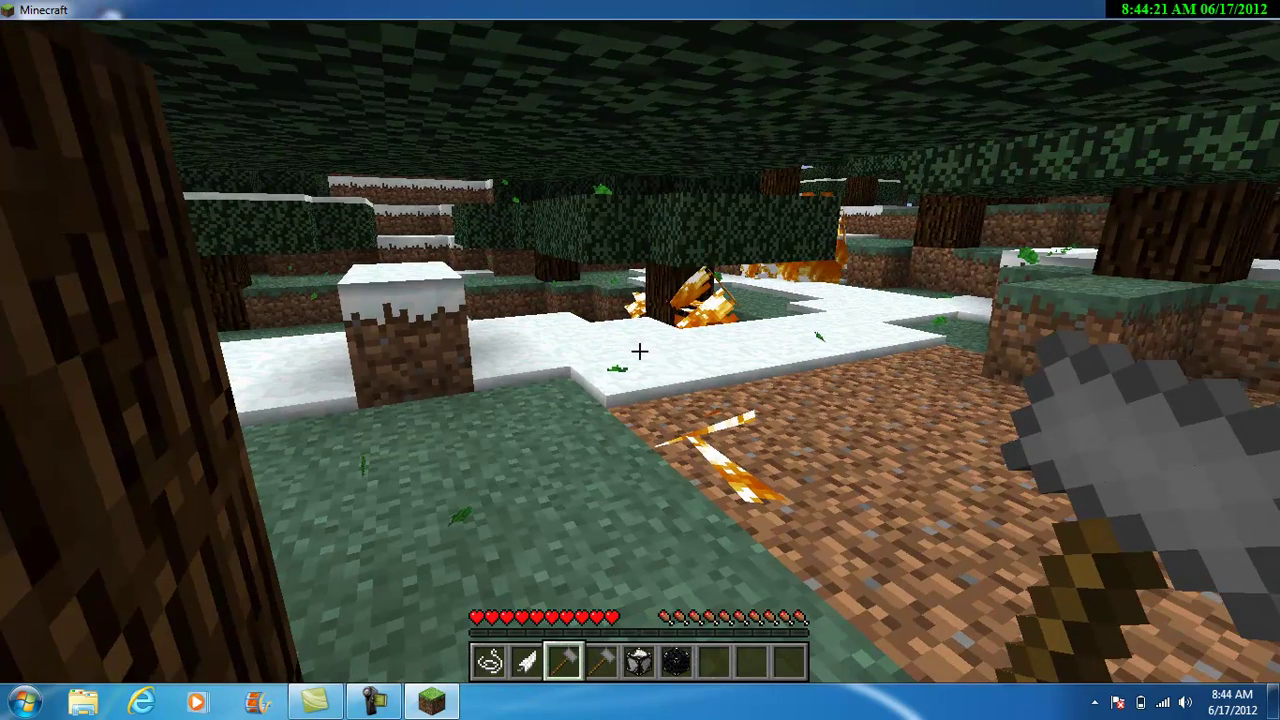
left_click(640, 350)
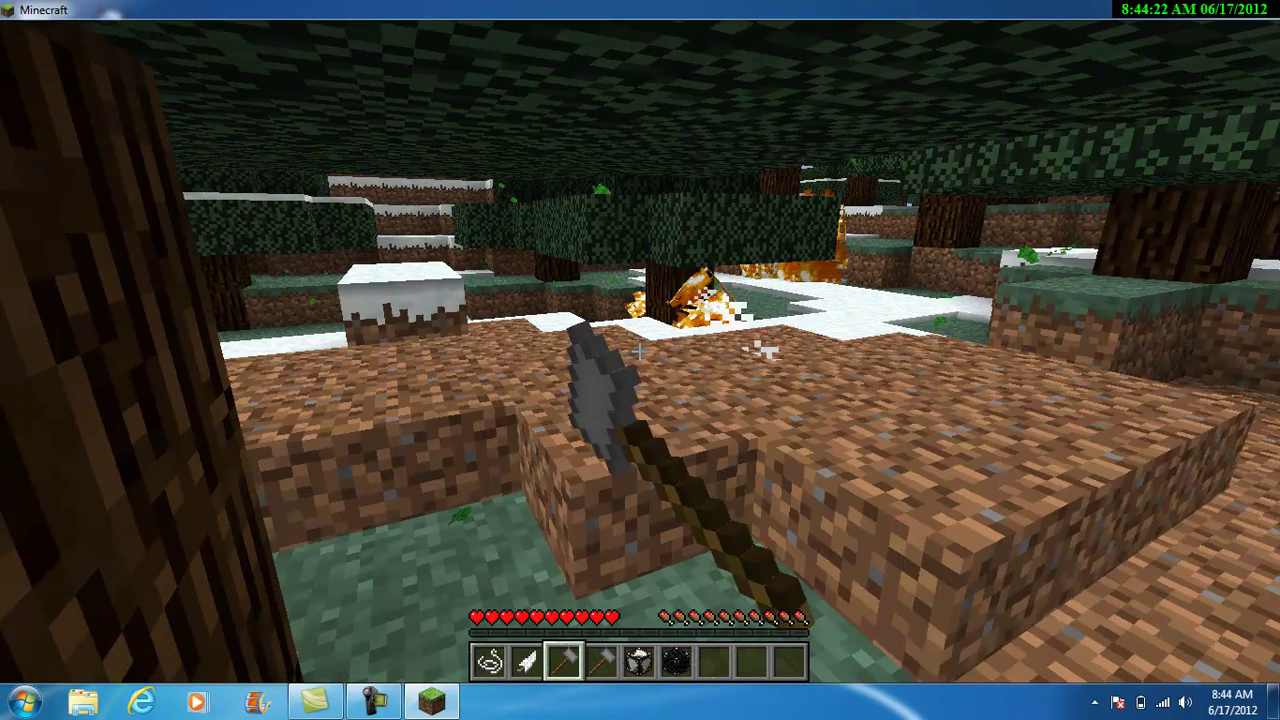
left_click(640, 350)
key("w")
key("space")
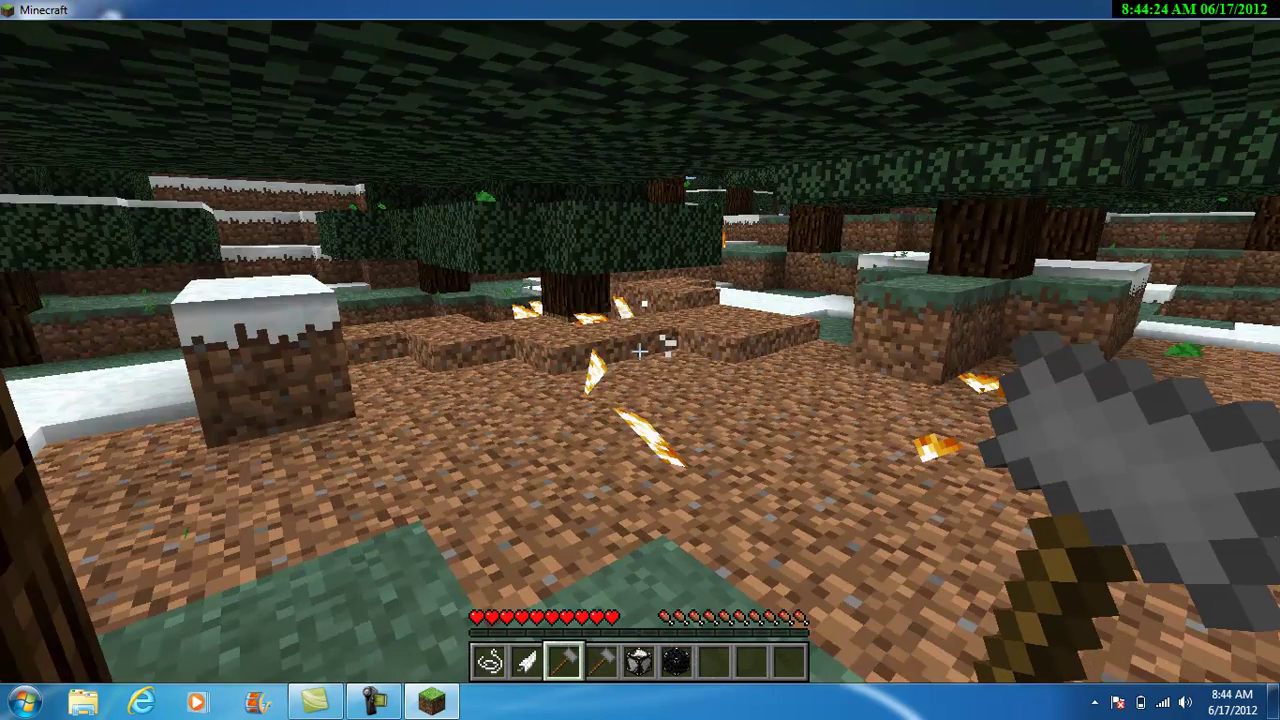
Step: Equip the second hammer from the fourth hotbar slot while facing the cleared dirt area
key("5")
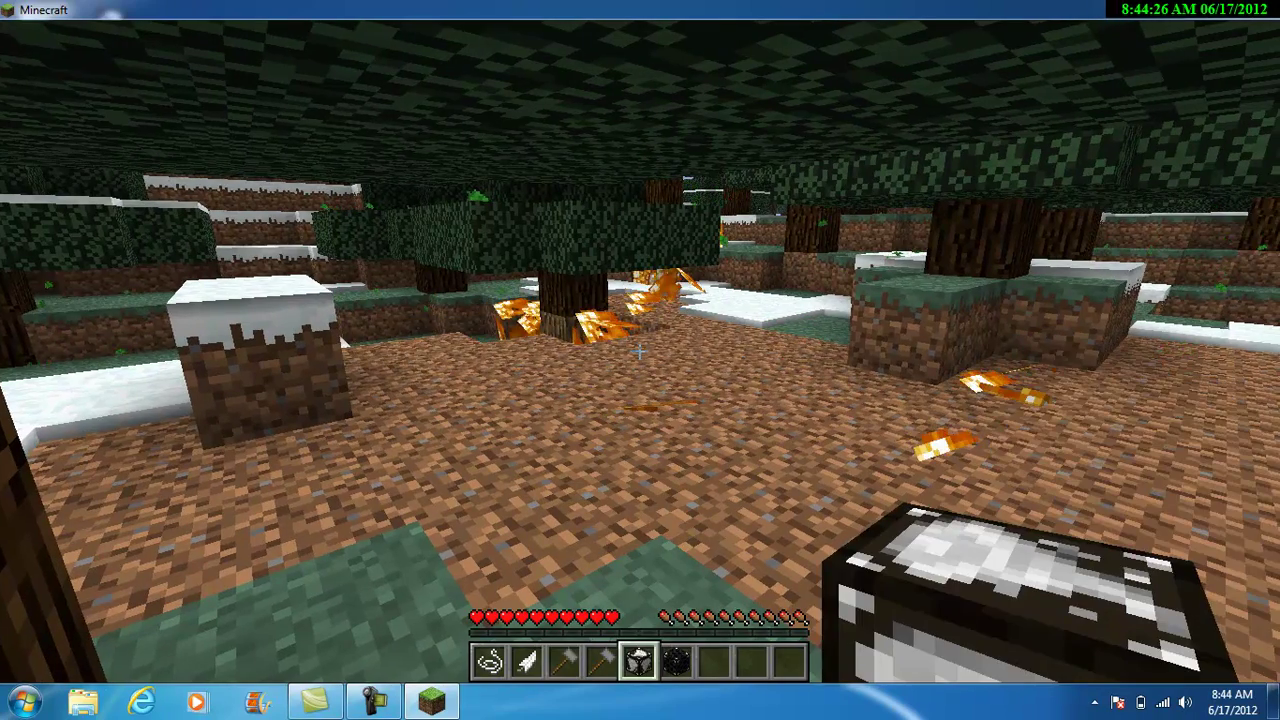
key("4")
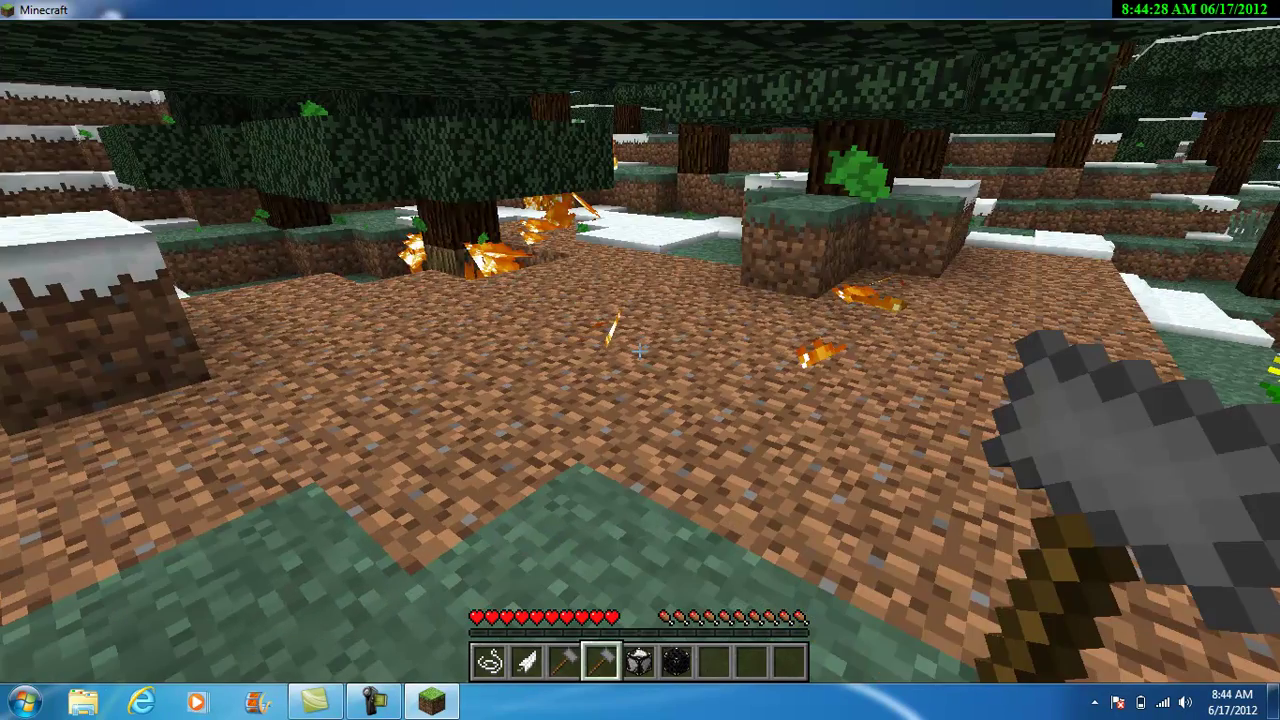